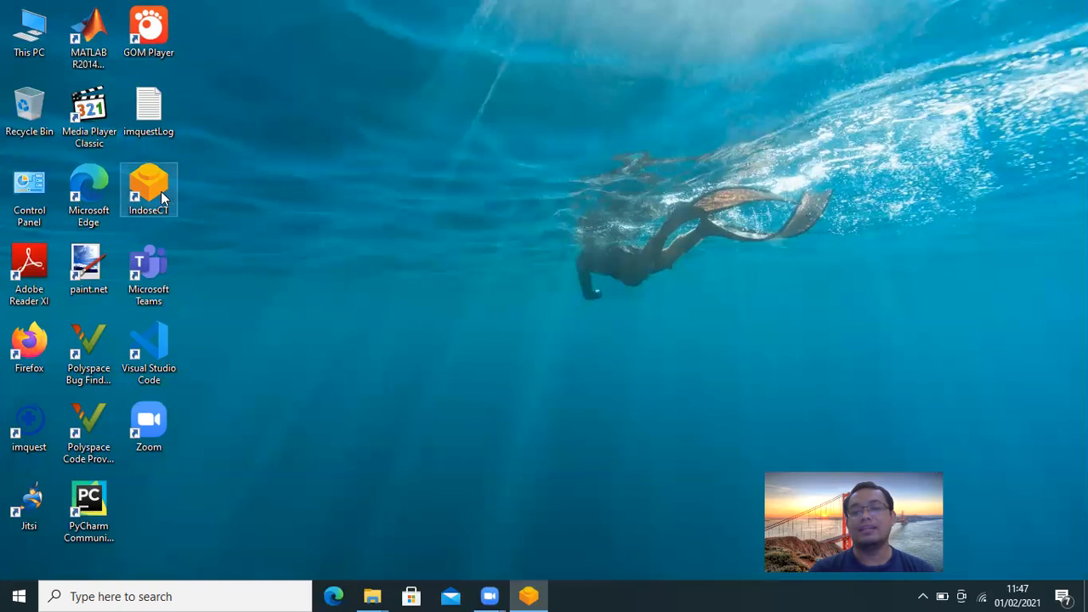
Step: Switch to IndoseCT and load the head CT image series
left_click(528, 595)
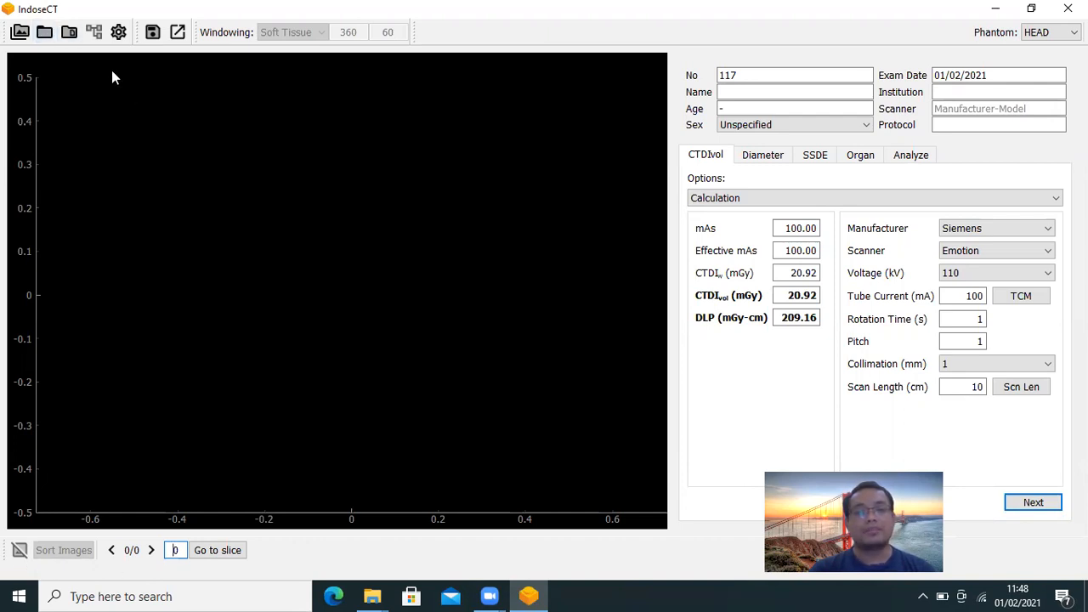
left_click(71, 36)
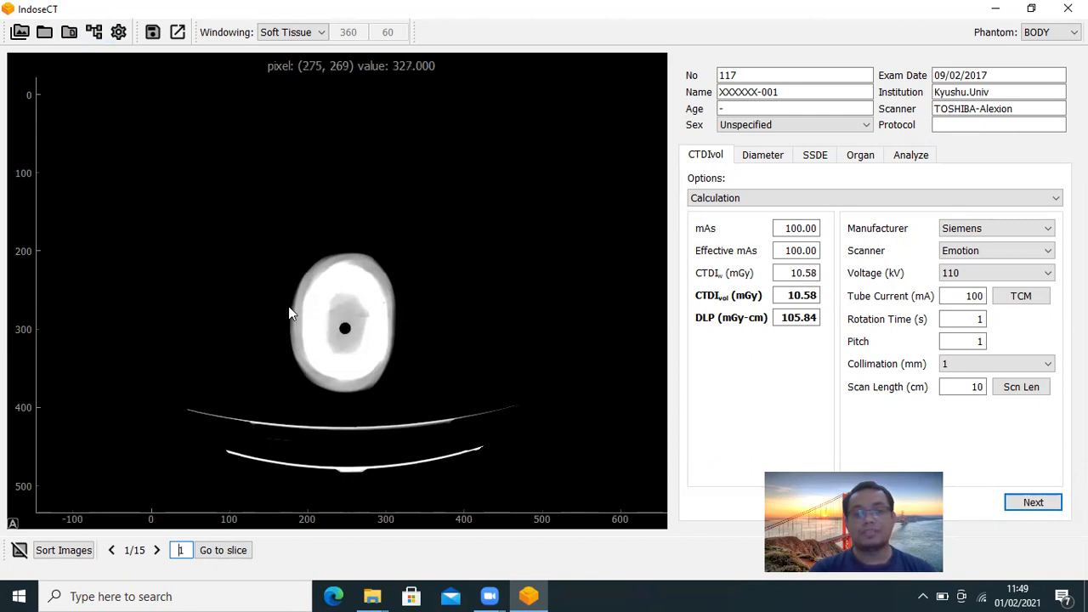
Step: Page forward through the CT slices one by one to slice 12 and jump directly to slice 15
left_click(157, 552)
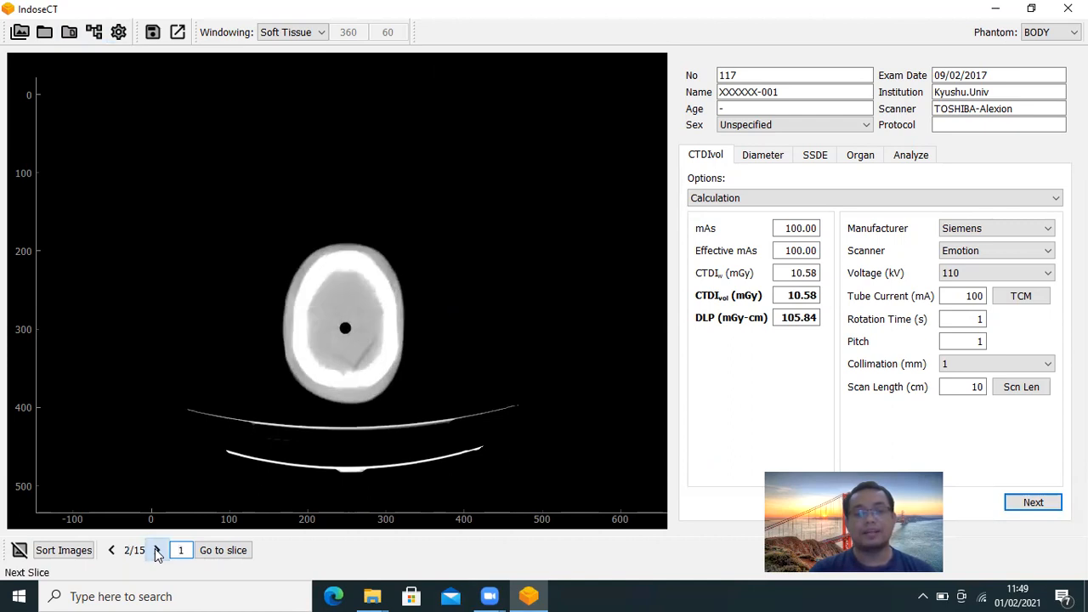
left_click(157, 551)
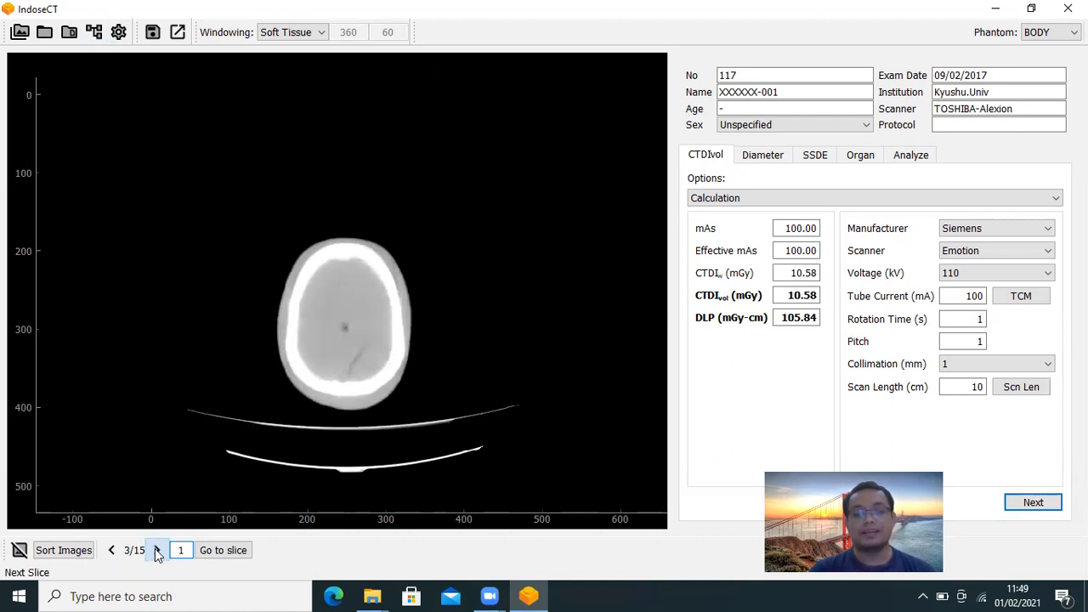
left_click(157, 551)
left_click(156, 551)
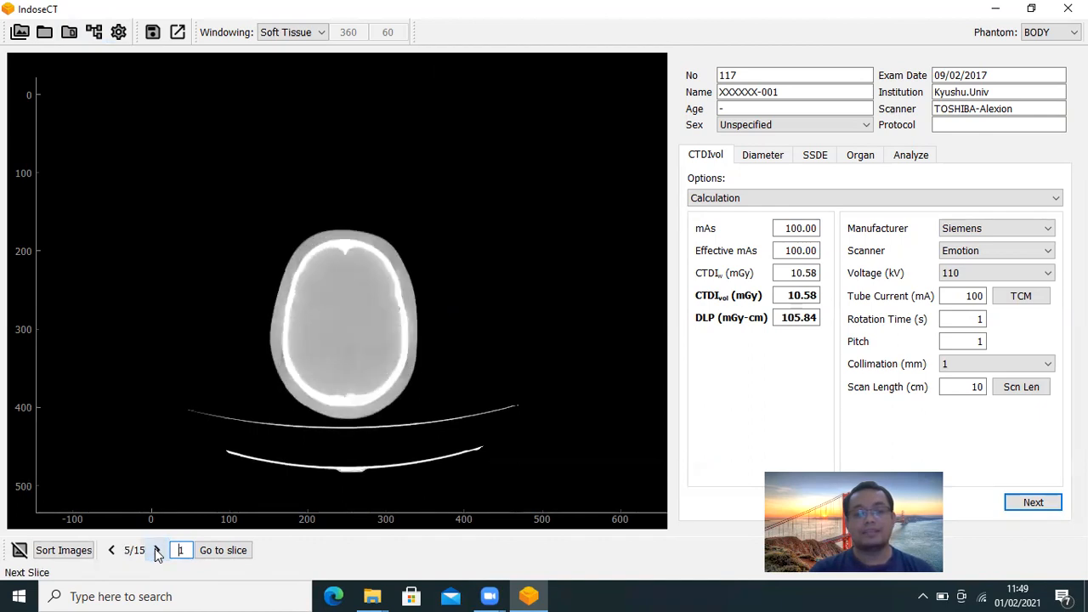
left_click(157, 551)
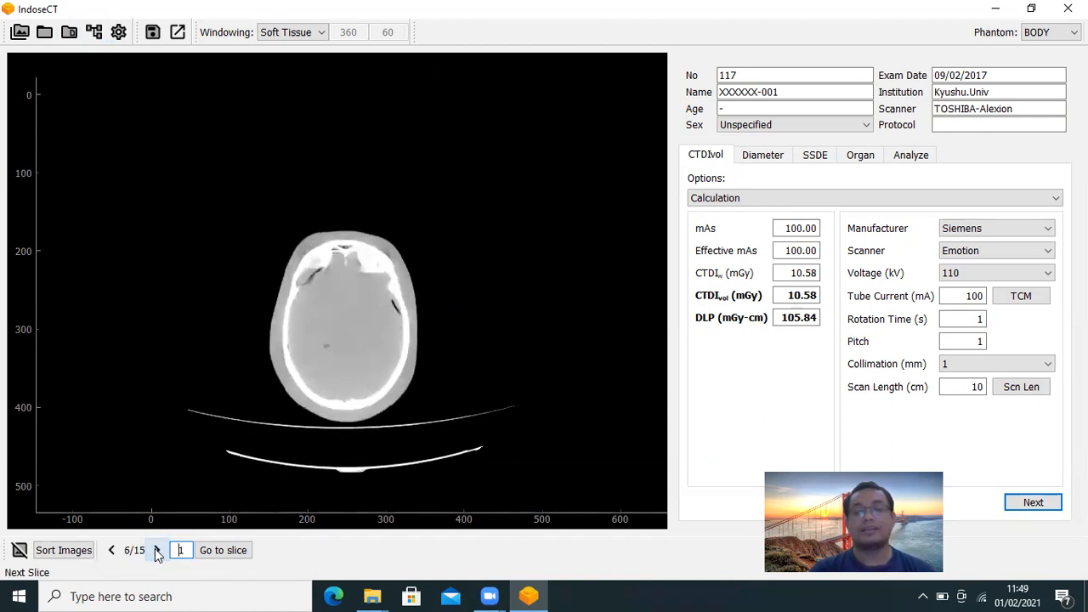
left_click(156, 551)
left_click(157, 551)
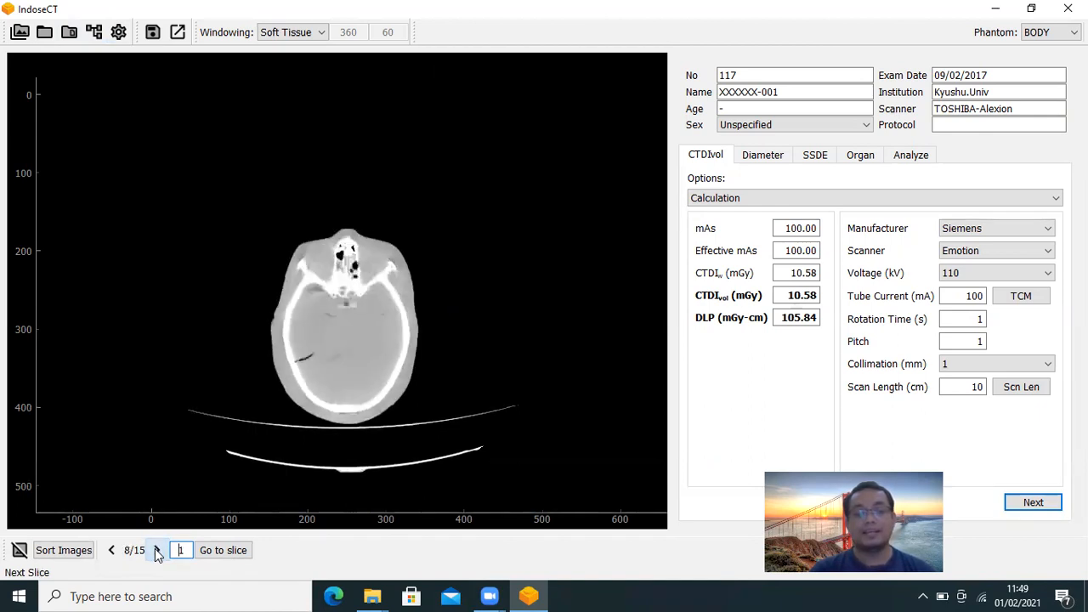
left_click(157, 551)
left_click(157, 551)
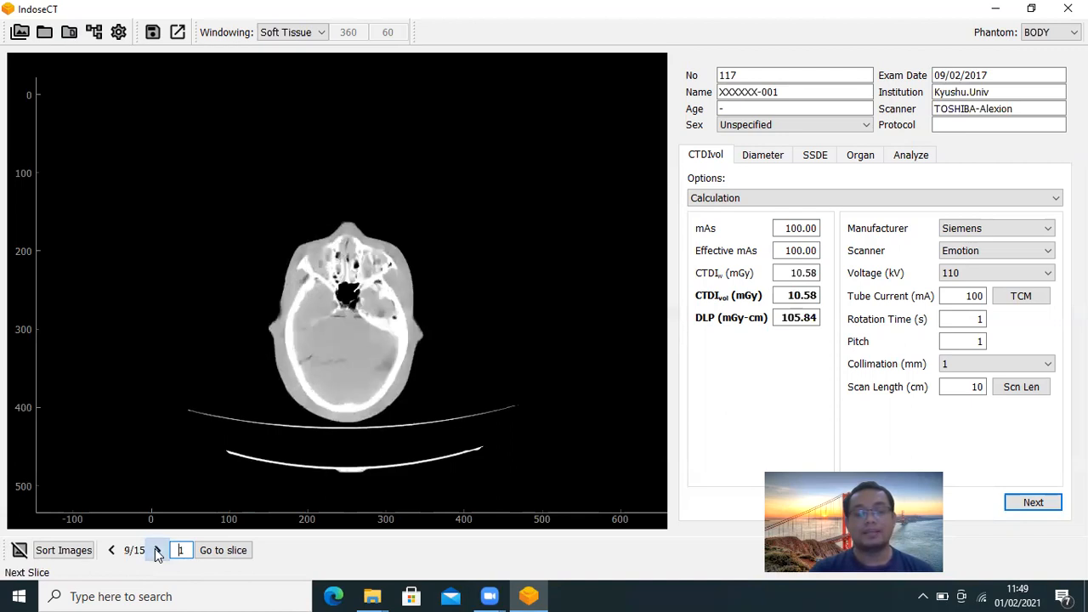
left_click(156, 551)
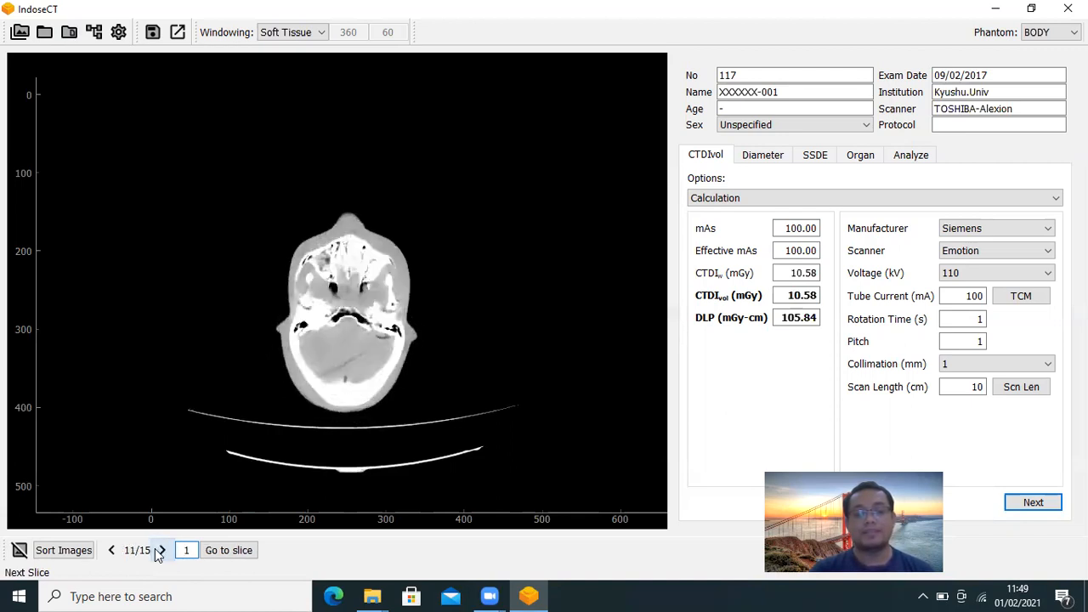
left_click(158, 551)
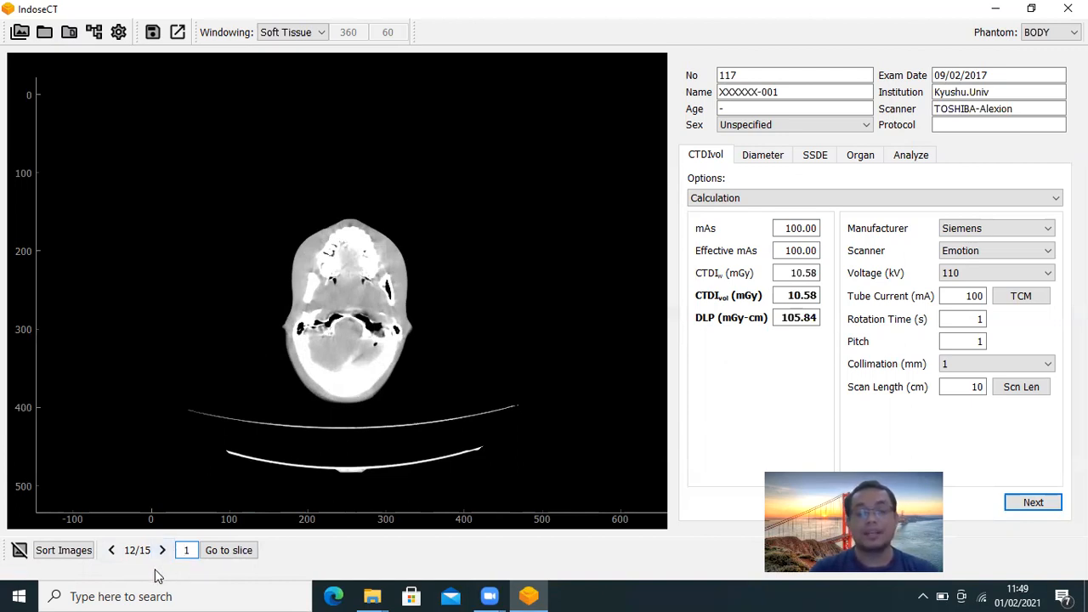
type("5")
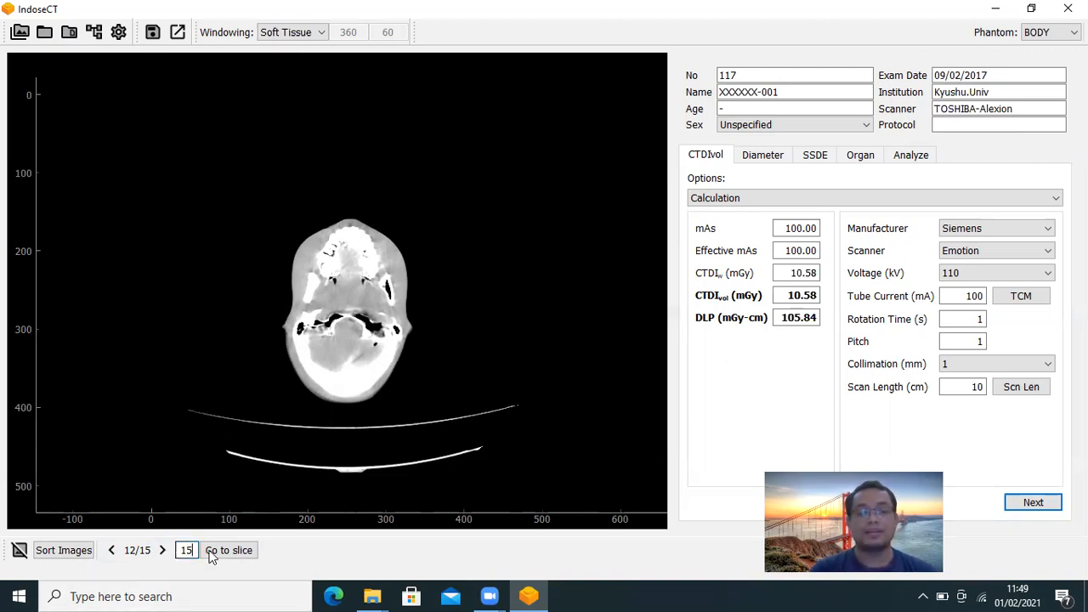
left_click(240, 555)
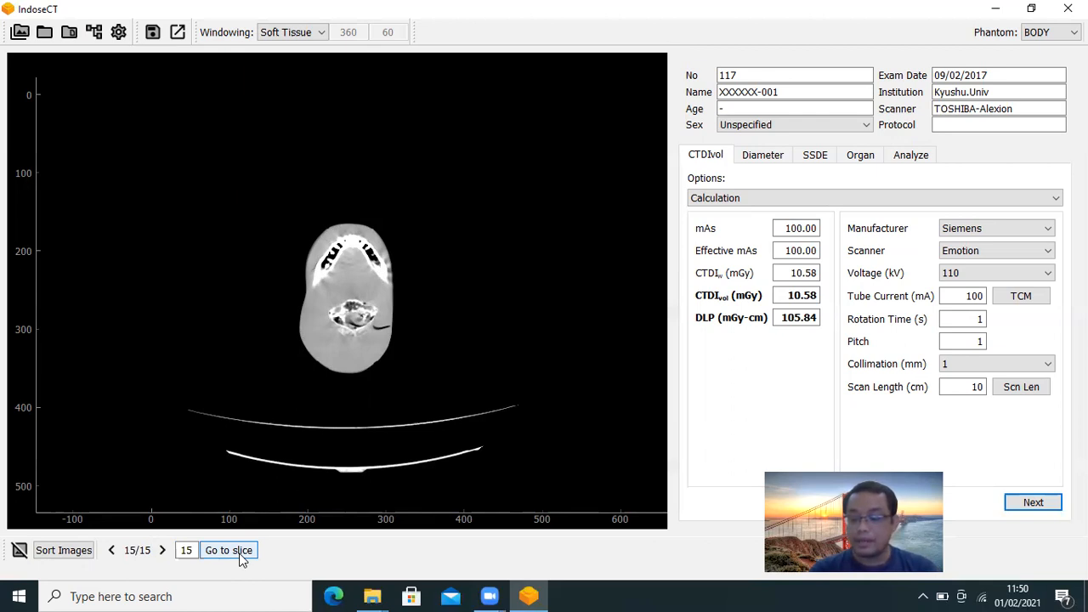
Step: Page back through the CT slices from slice 15 to slice 3 and forward again to slice 13
key("Left")
key("Left")
key("Left")
key("Left")
key("Left")
key("Left")
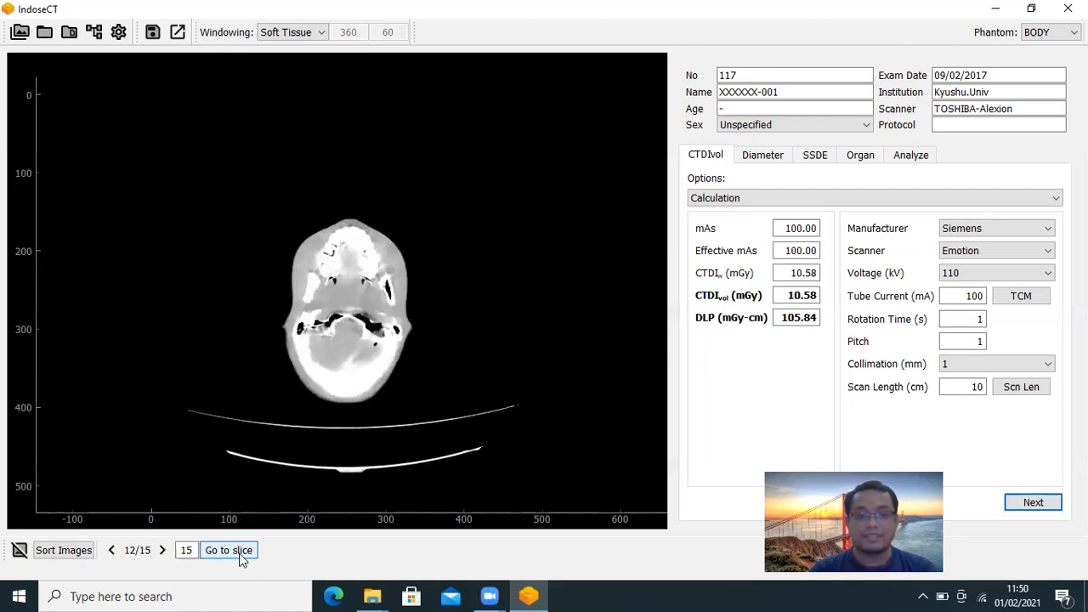
key("Left")
key("Left")
key("Left")
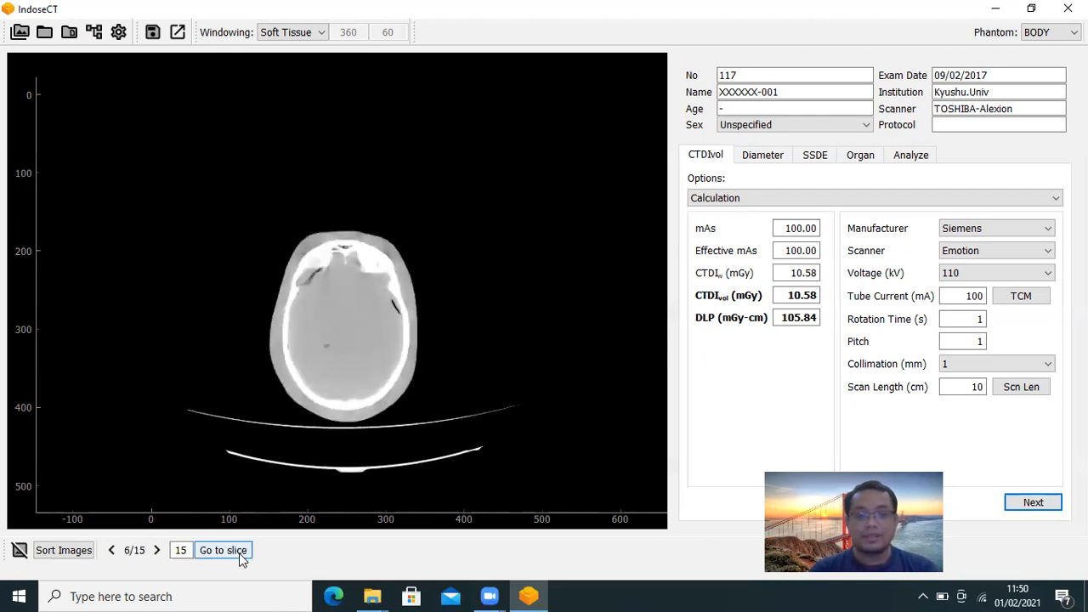
key("Left")
key("Left")
key("Left")
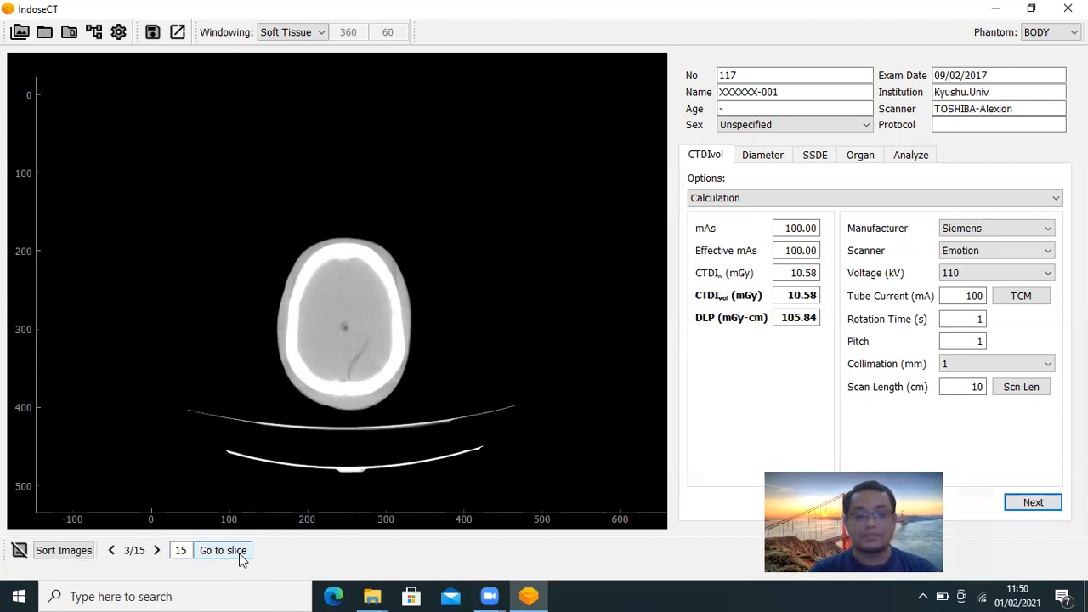
left_click(223, 551)
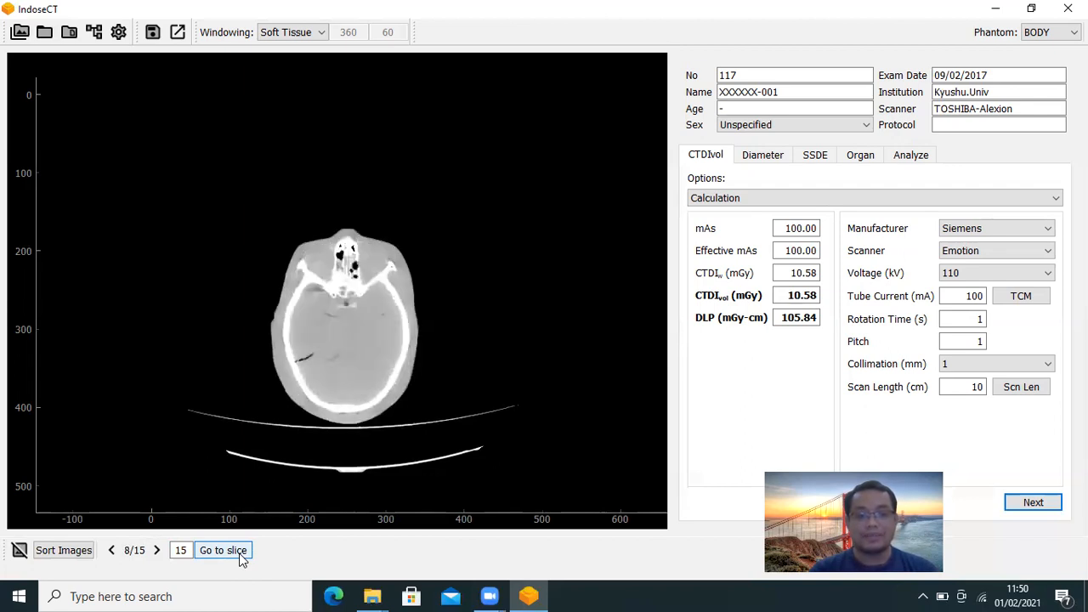
left_click(242, 555)
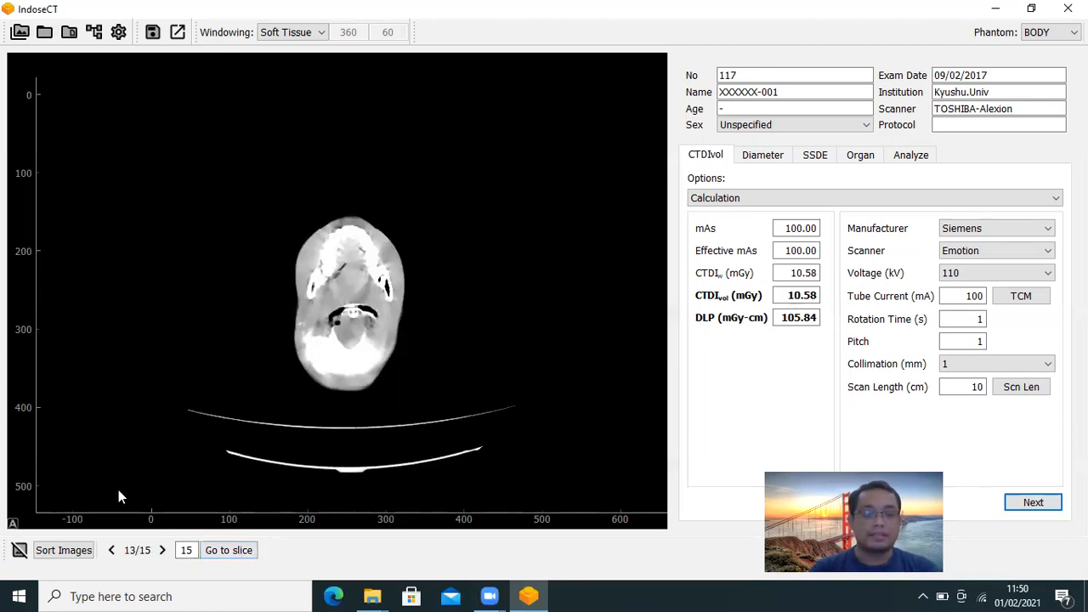
Step: Clear all loaded images and load the head CT series again
left_click(20, 551)
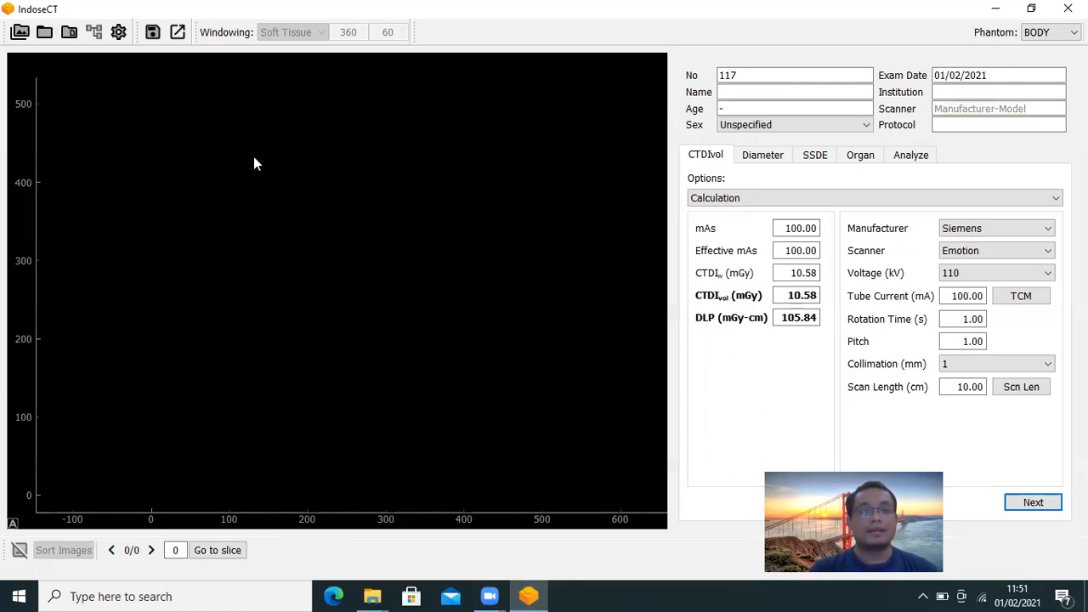
left_click(69, 34)
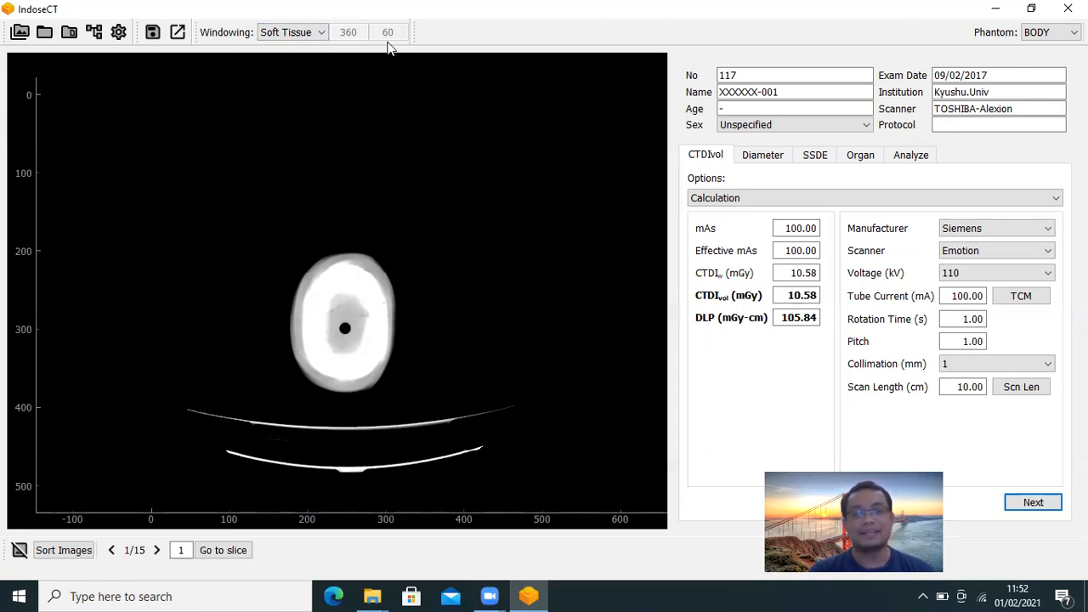
Step: Try the Brain and Lung windowing presets on slice 1 and leave the display on Bone
left_click(326, 39)
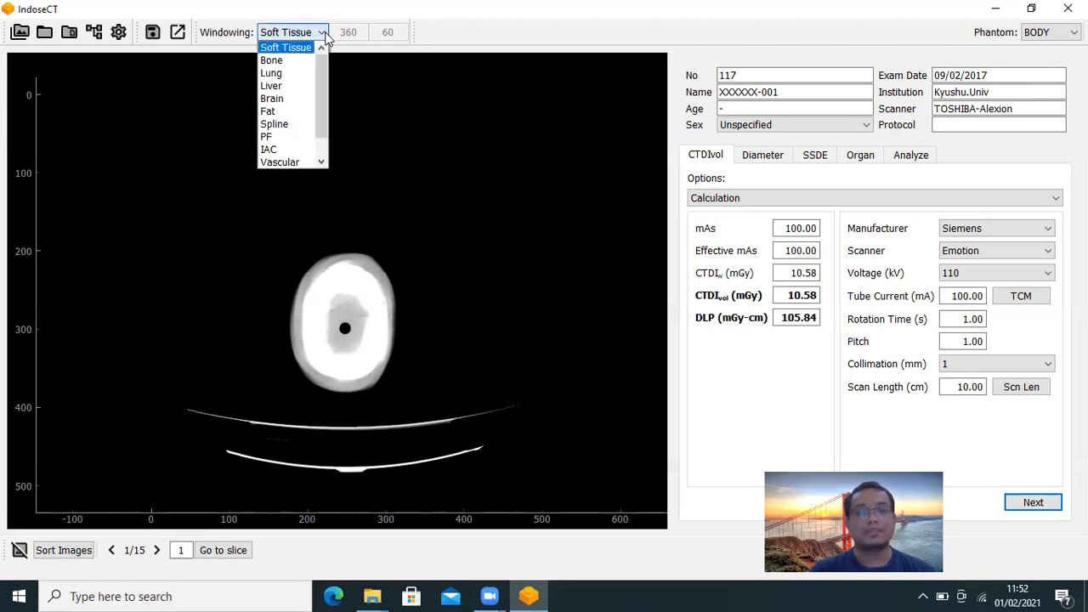
left_click(278, 100)
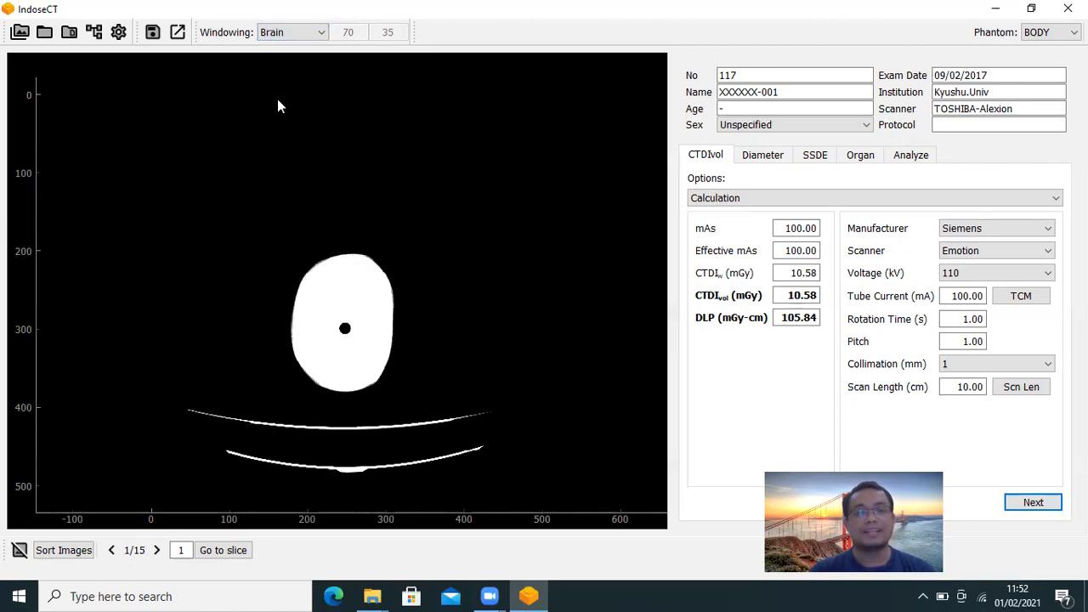
left_click(318, 35)
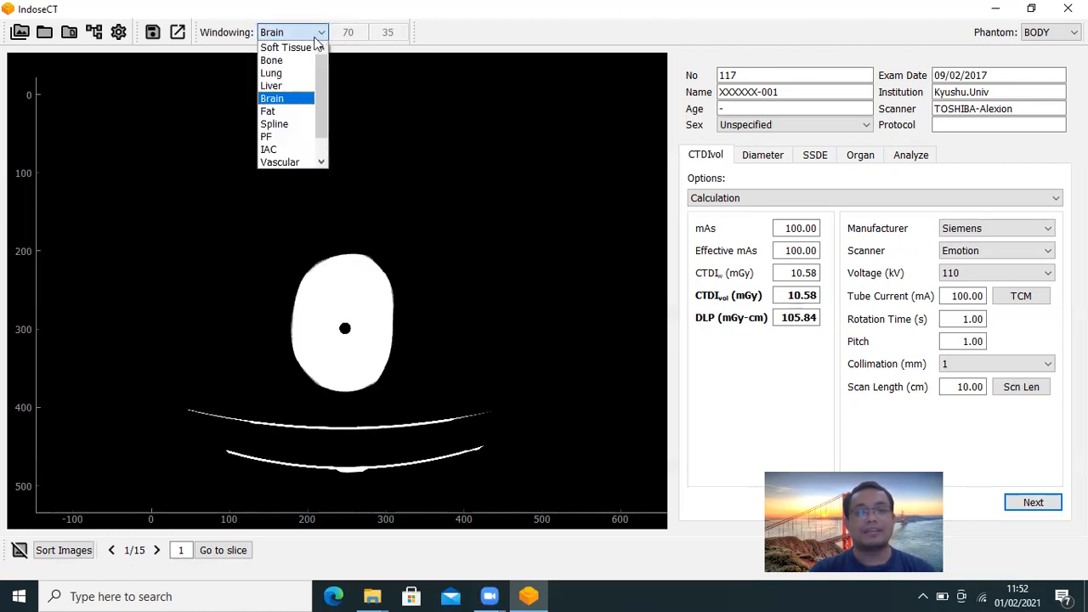
left_click(281, 73)
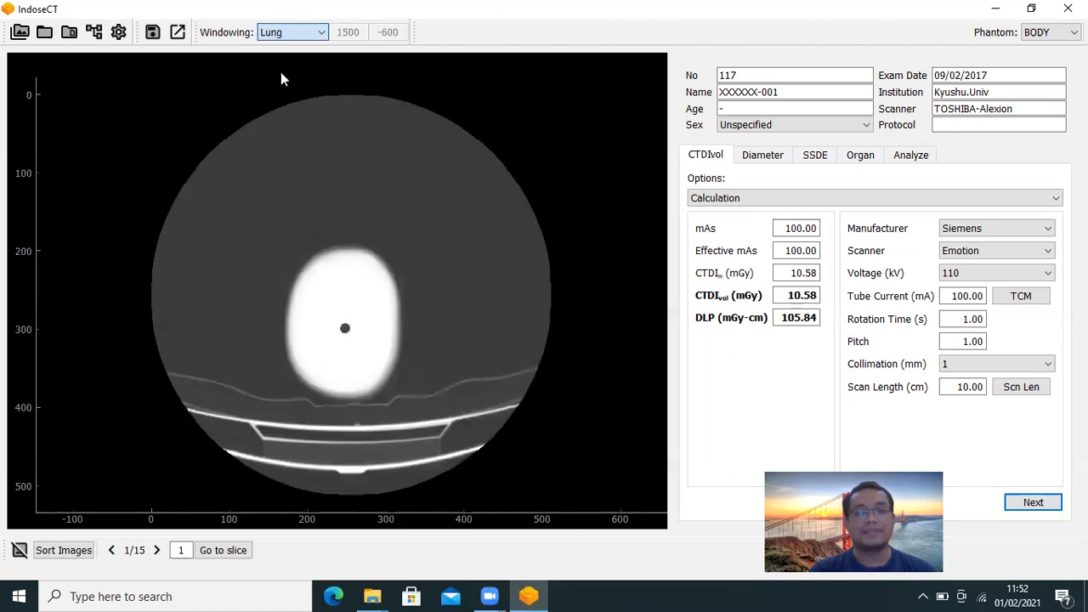
left_click(319, 33)
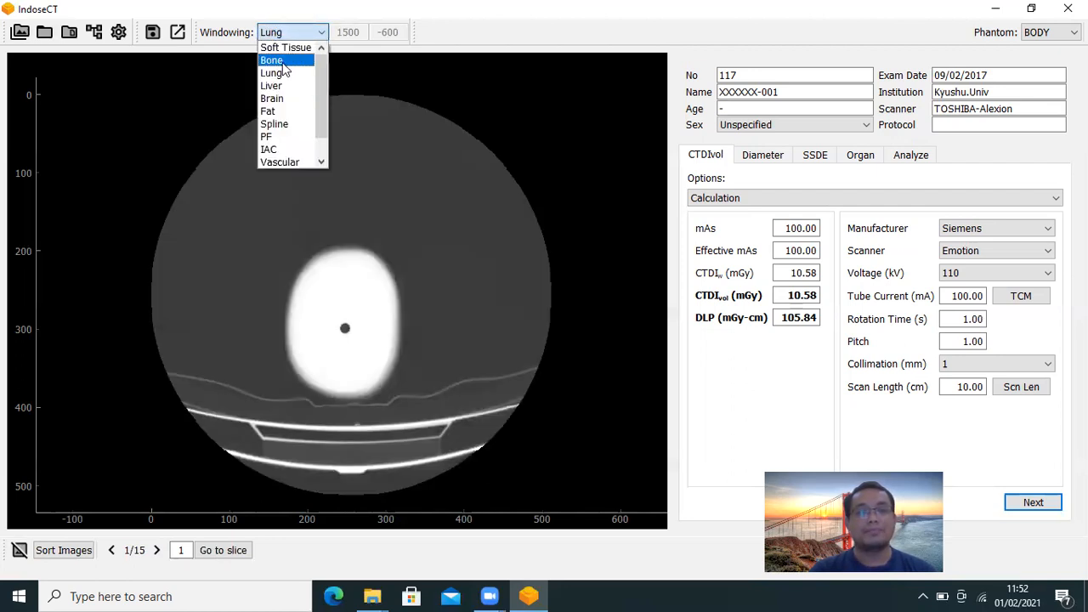
left_click(283, 63)
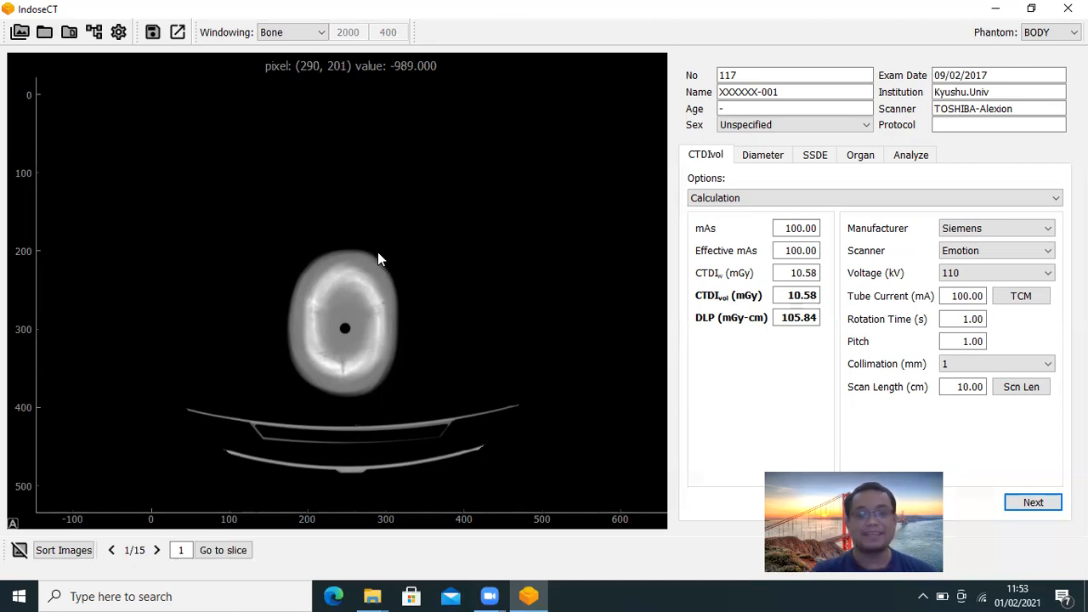
Step: Enlarge the head cross-section of slice 1 and centre it in the image view
scroll(378, 252, "up", 3)
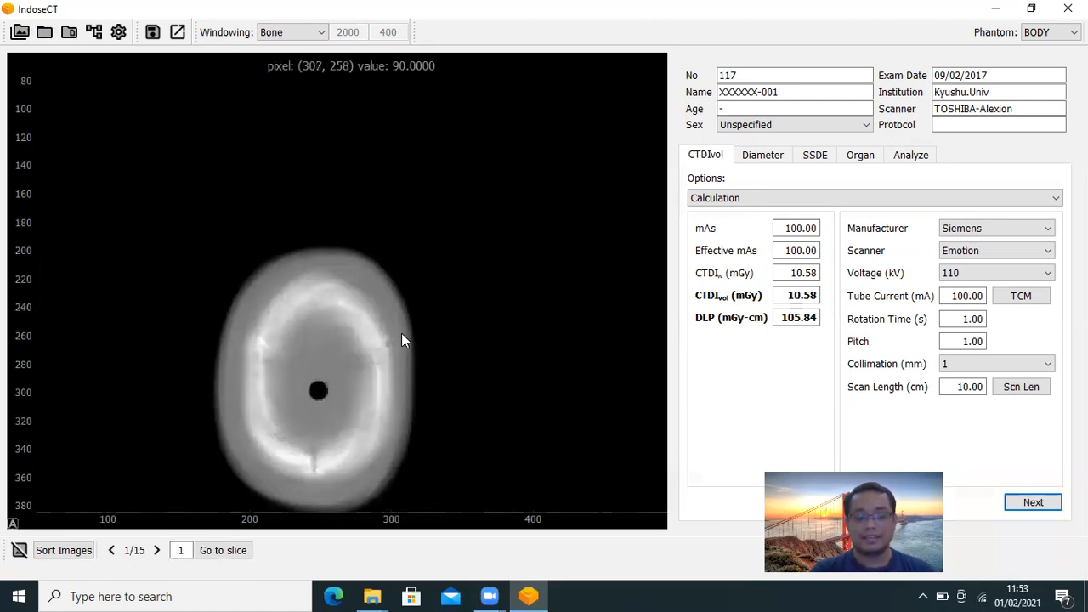
left_click_drag(398, 362, 423, 265)
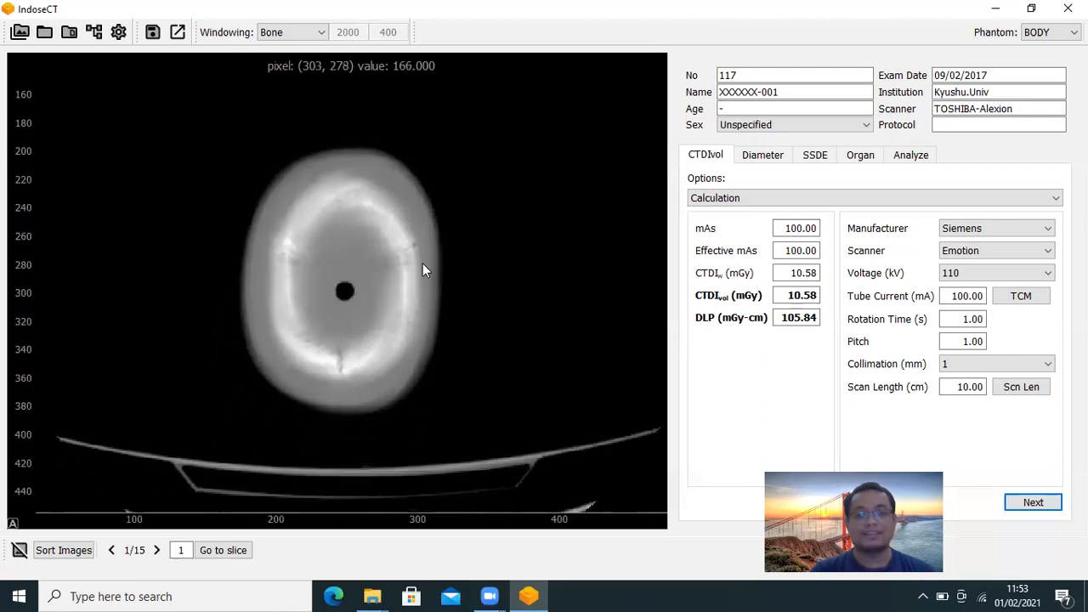
scroll(422, 269, "up", 2)
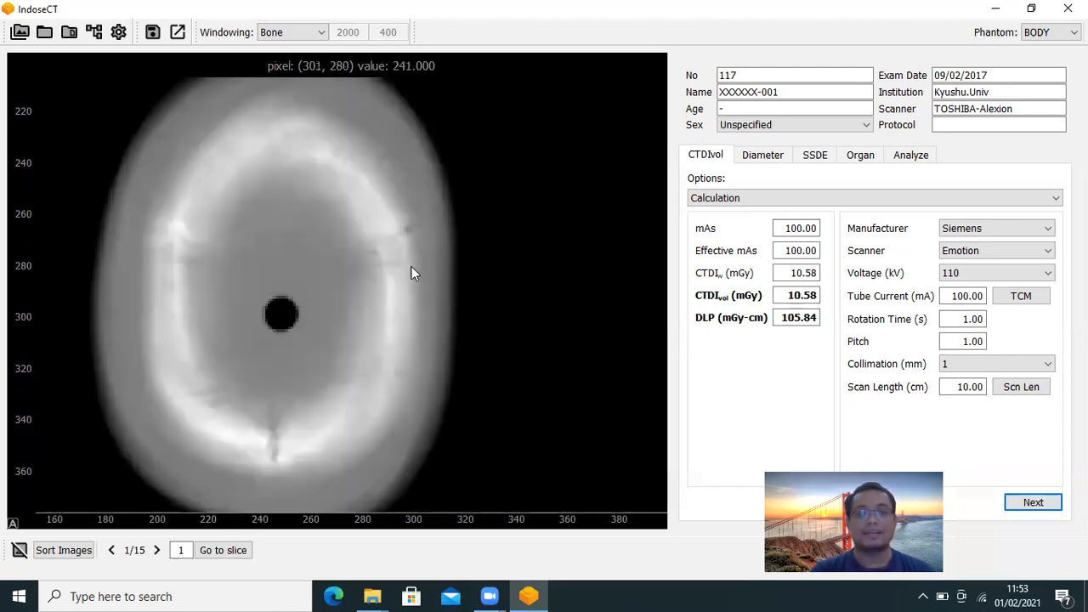
left_click_drag(393, 262, 441, 260)
scroll(441, 257, "down", 1)
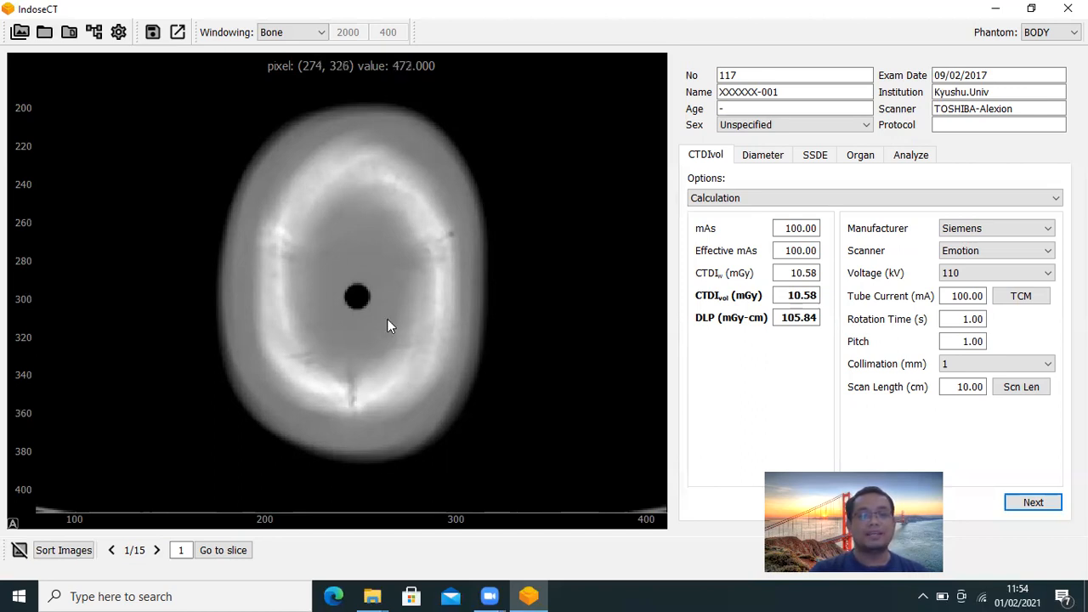
Step: Open the DICOM header of slice 1 and read through its entries from the study dates to the scan parameters and CTDIvol
left_click(94, 35)
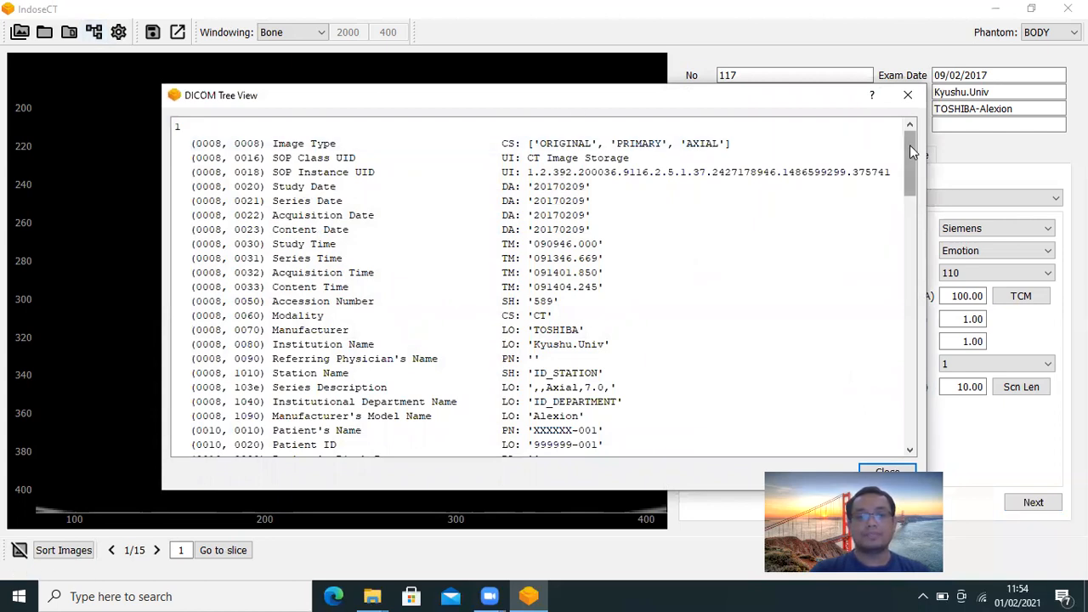
left_click_drag(910, 145, 910, 159)
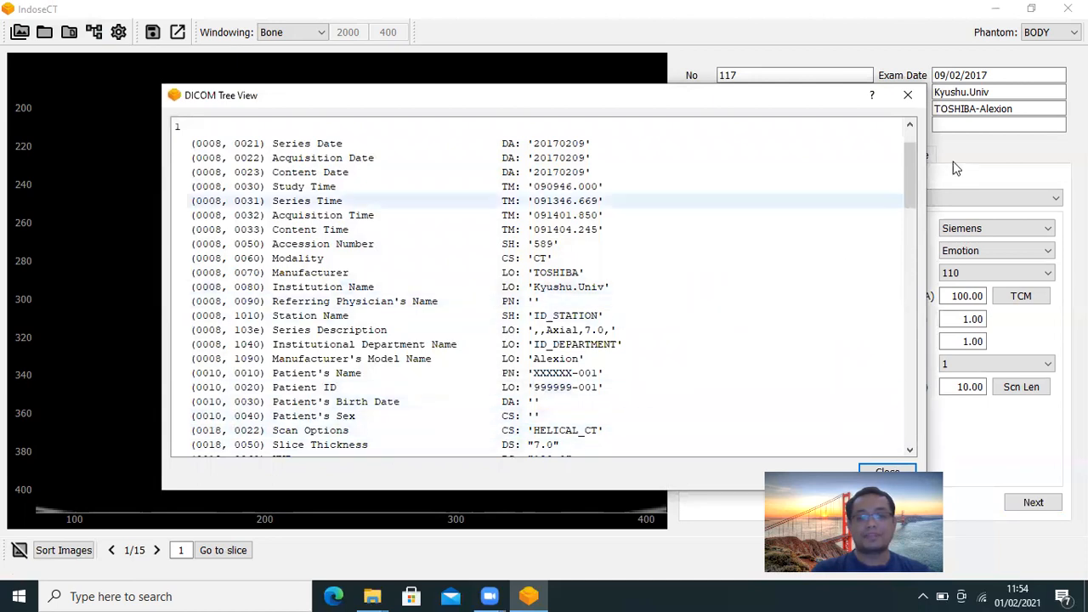
left_click_drag(910, 171, 910, 193)
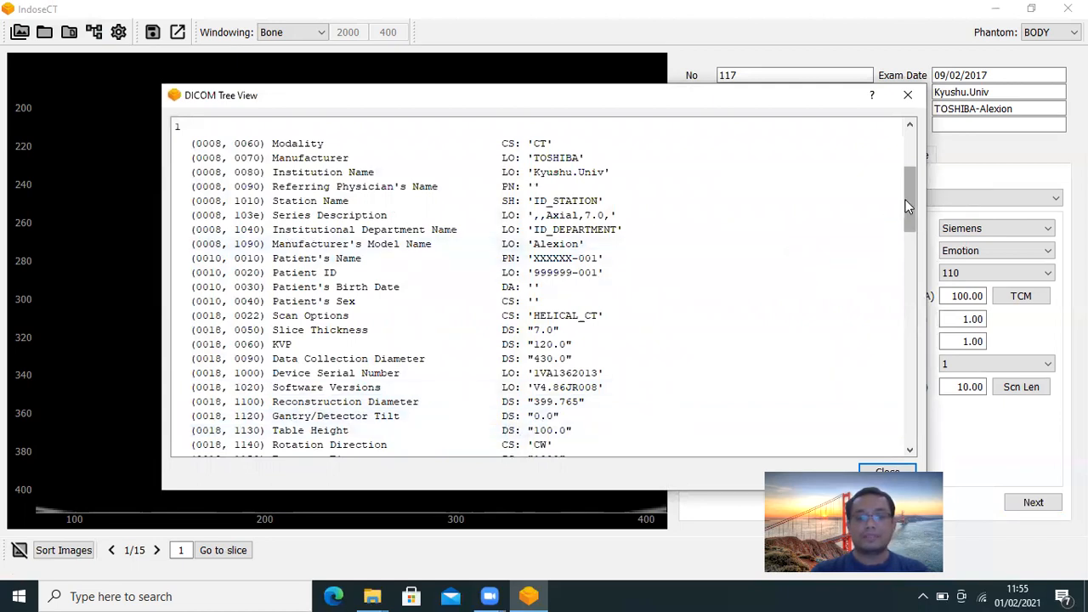
left_click_drag(906, 201, 906, 229)
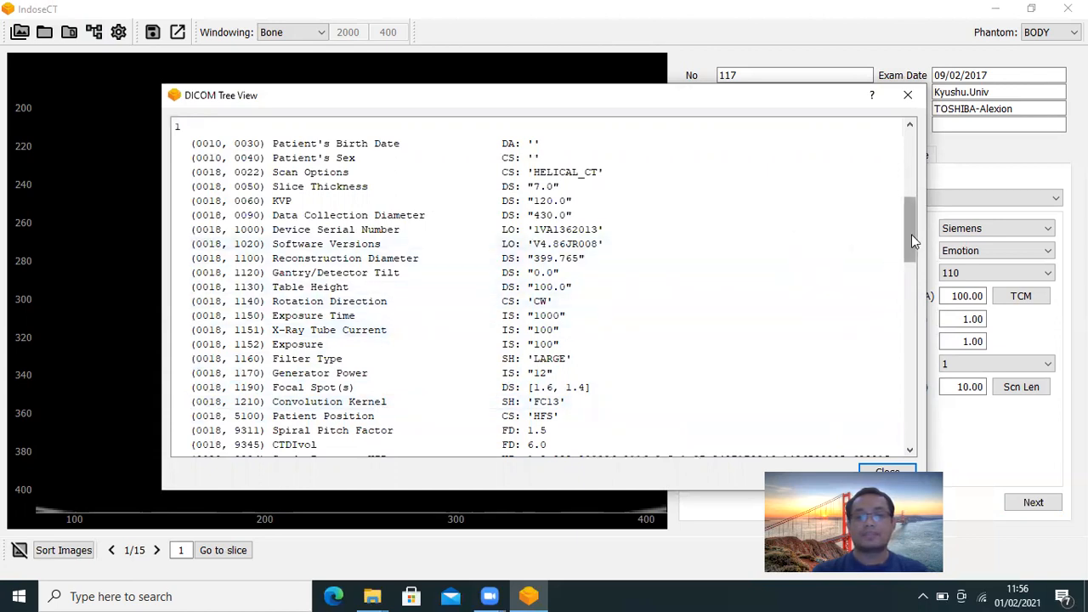
left_click_drag(912, 235, 912, 244)
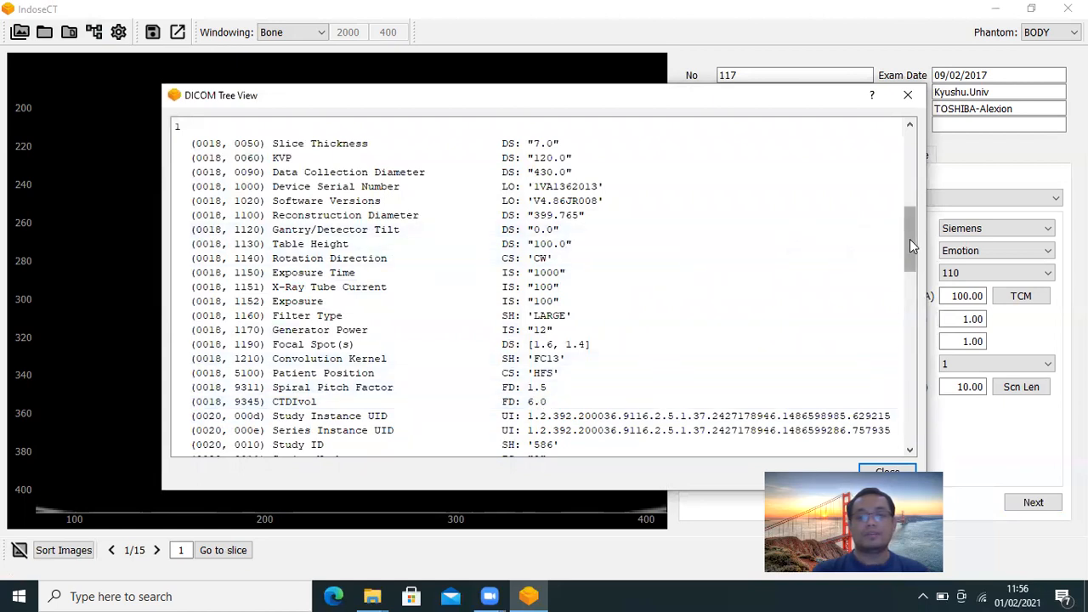
left_click_drag(910, 239, 904, 149)
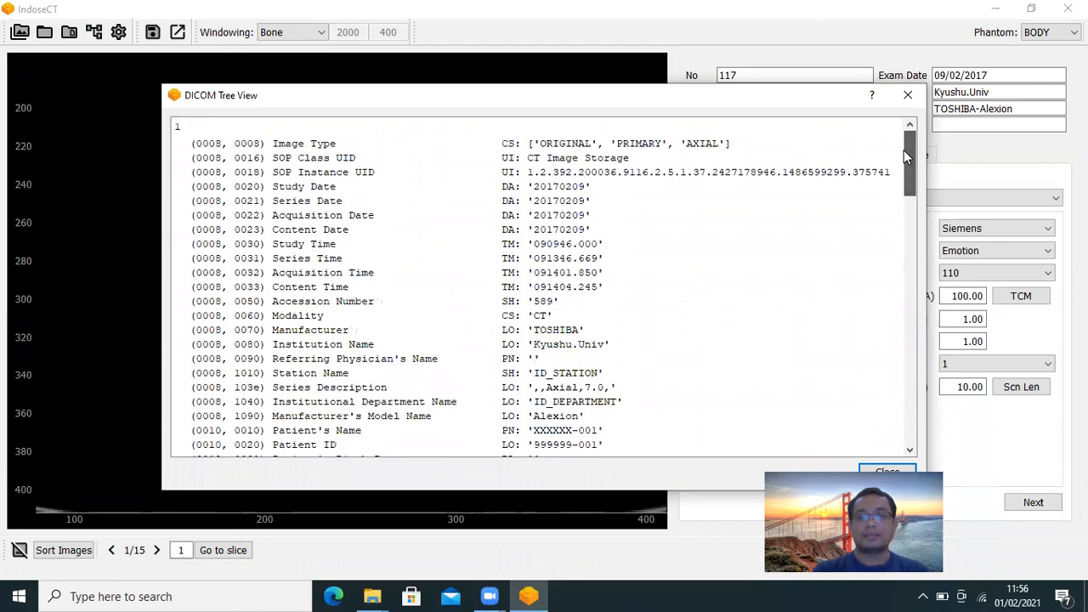
Step: Close the DICOM header and look through the Diameter, SSDE, Organ and Analyze sections before returning to CTDIvol
left_click(909, 96)
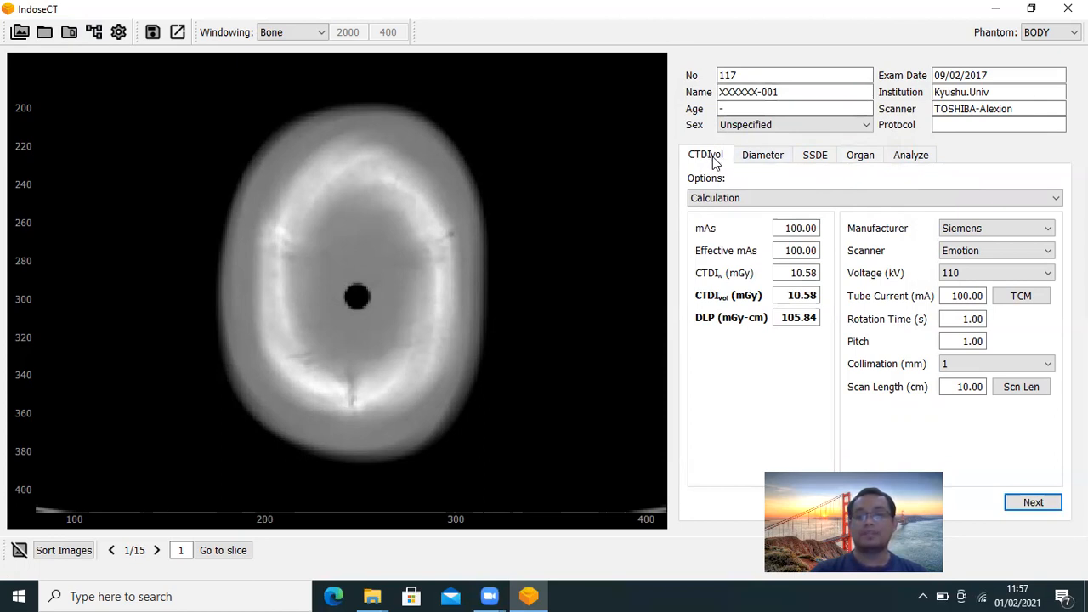
left_click(760, 160)
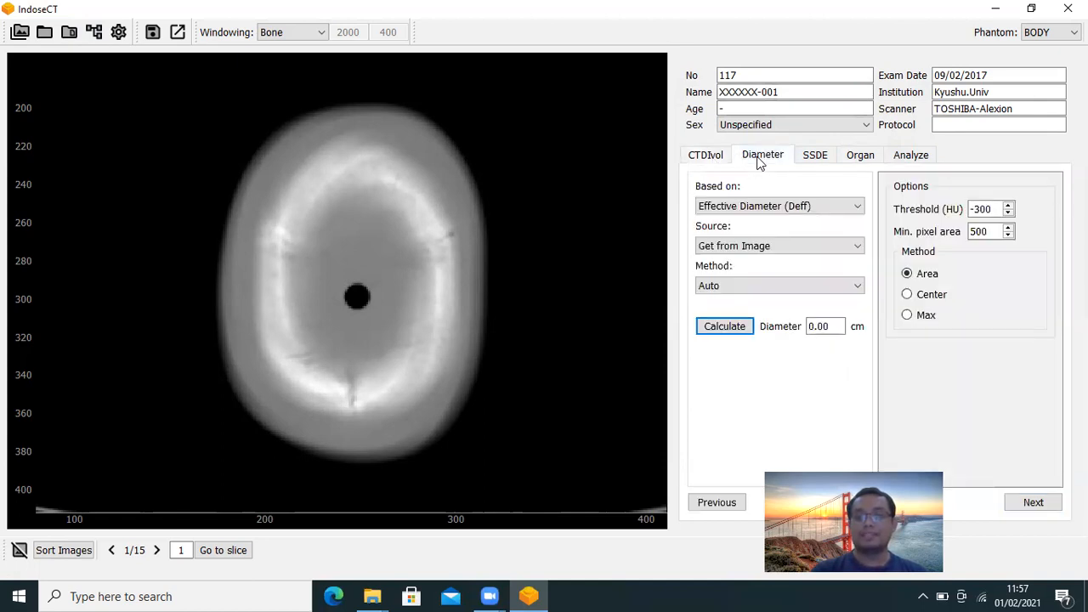
left_click(813, 158)
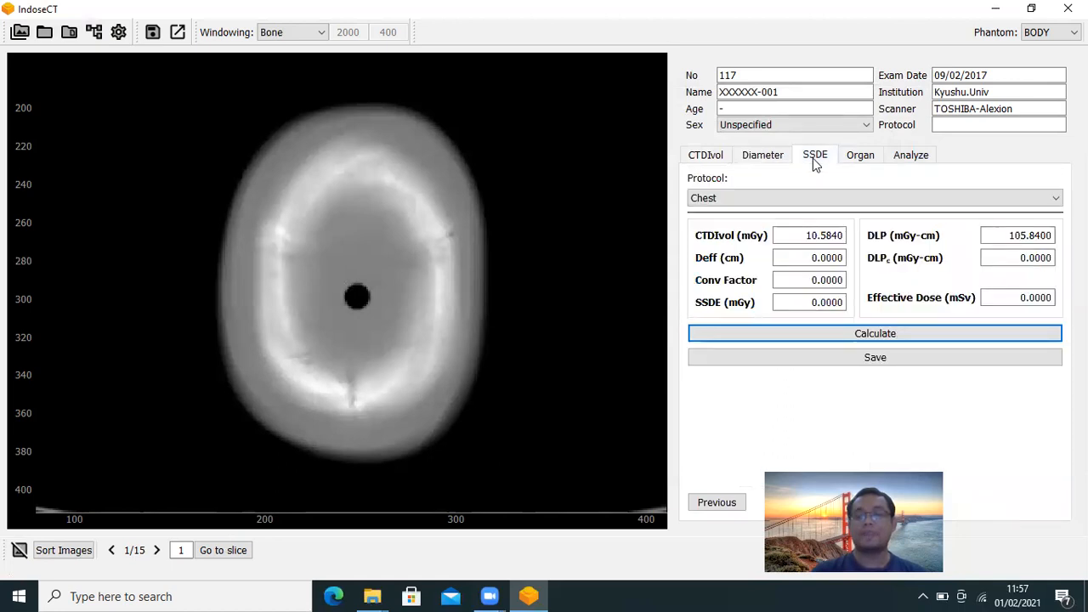
left_click(860, 160)
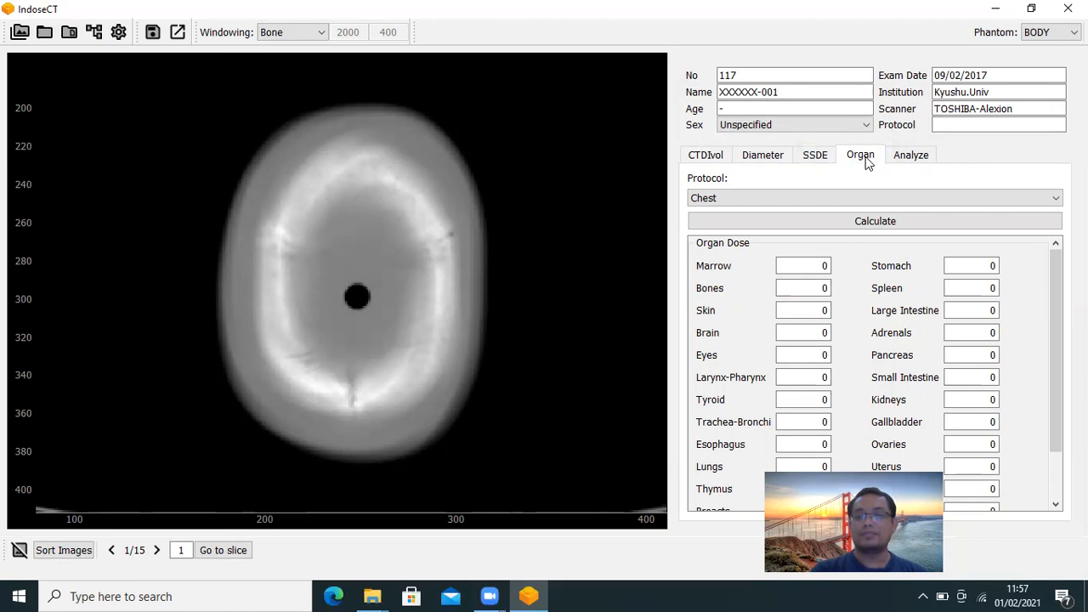
left_click(910, 160)
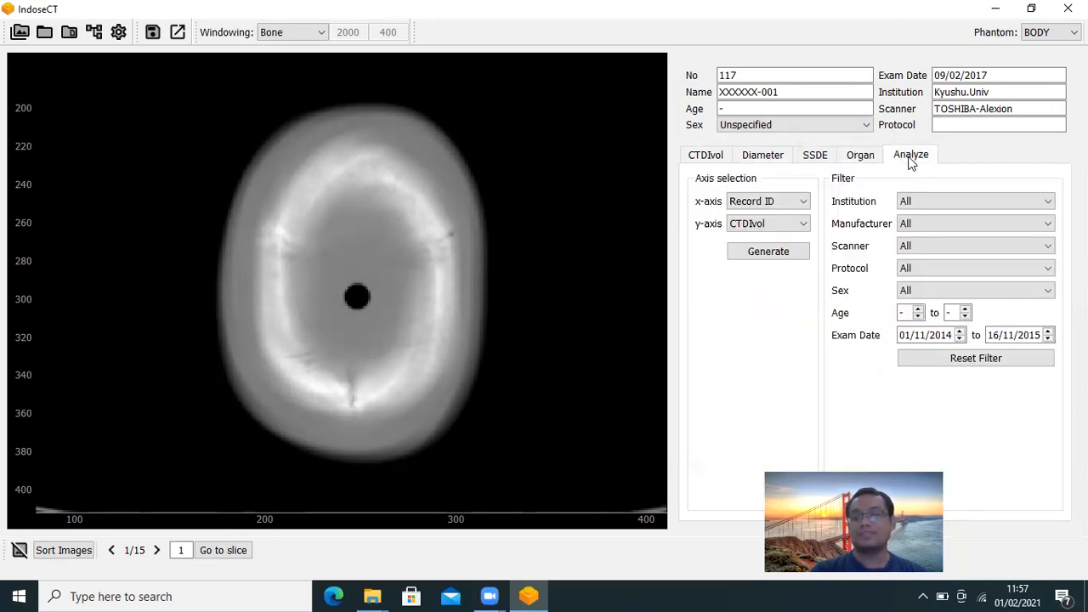
left_click(705, 160)
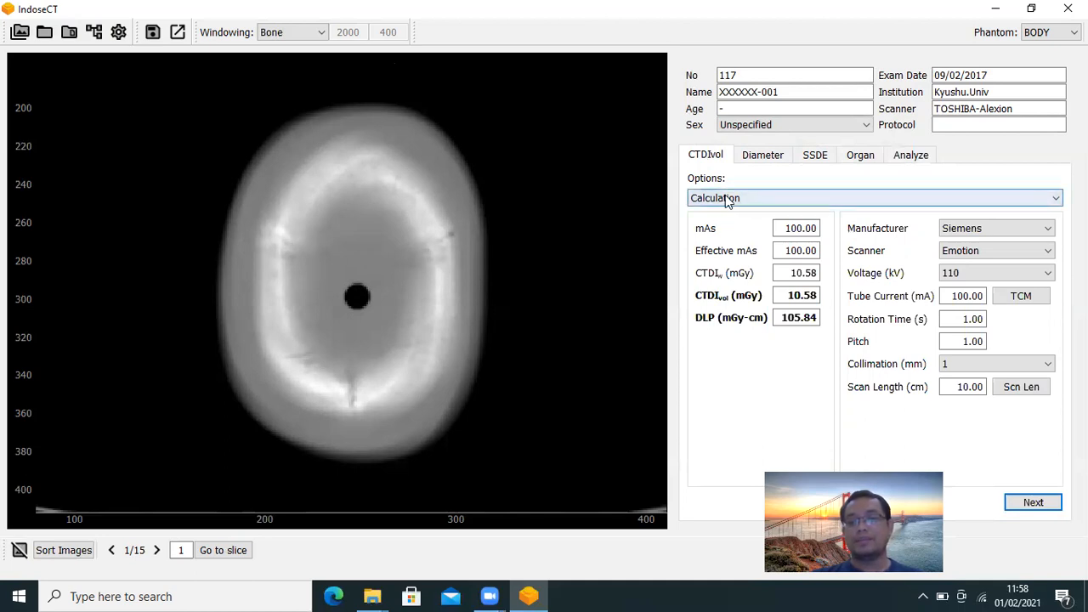
Step: Keep the CTDIvol option on Calculation and choose the Siemens Emotion 6 scanner with a voltage of 110 kV
left_click(821, 198)
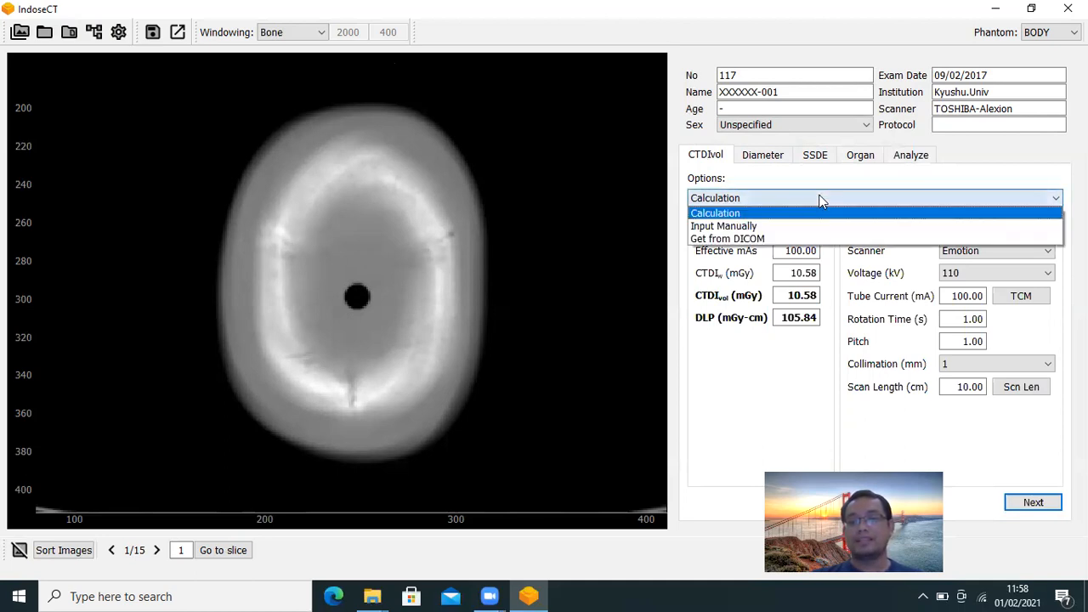
left_click(732, 213)
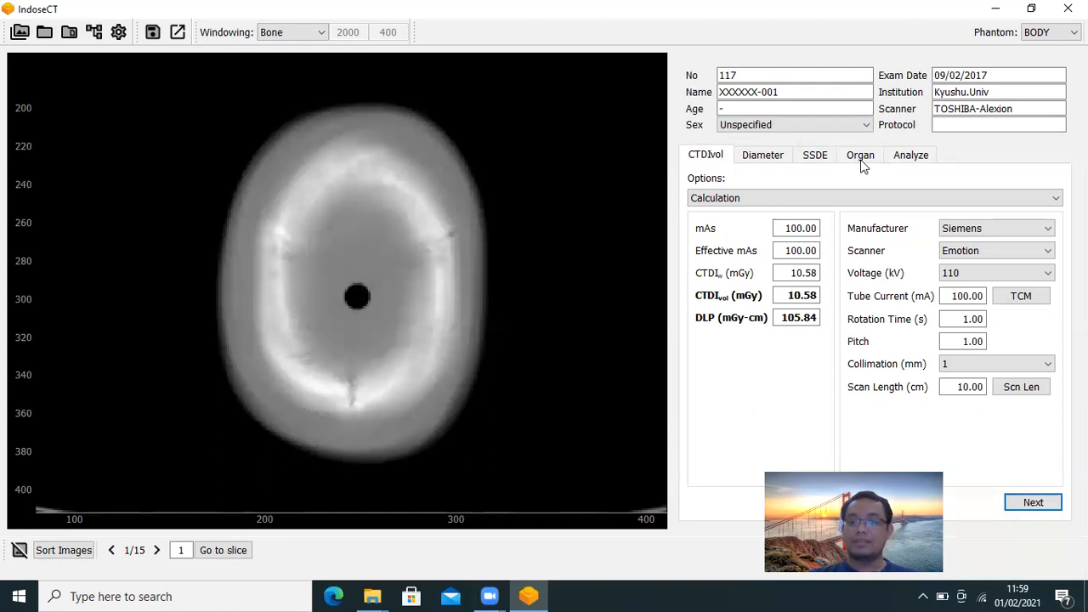
left_click(982, 233)
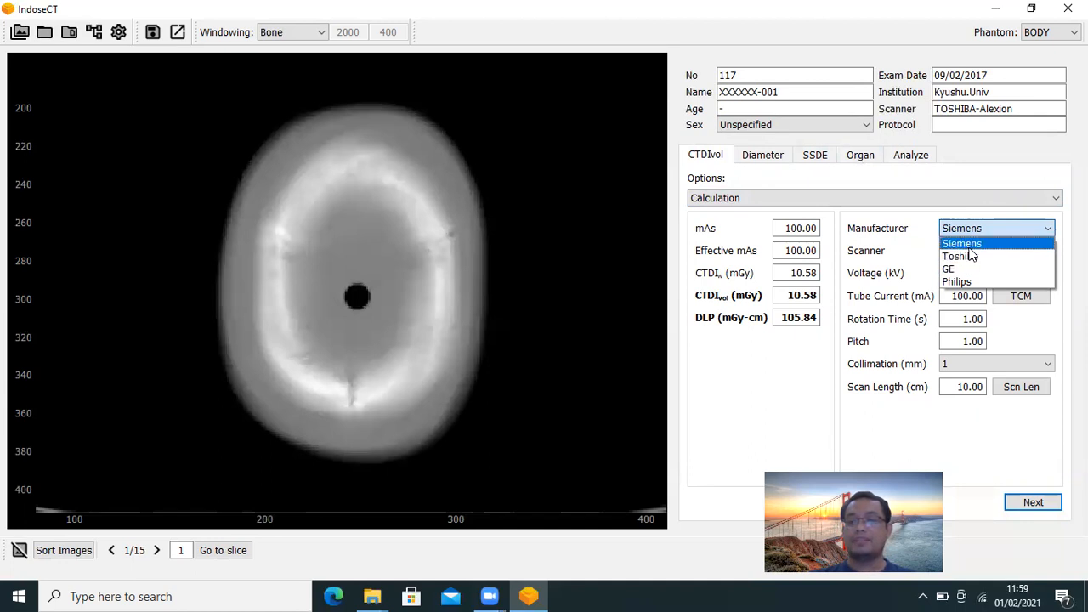
left_click(970, 249)
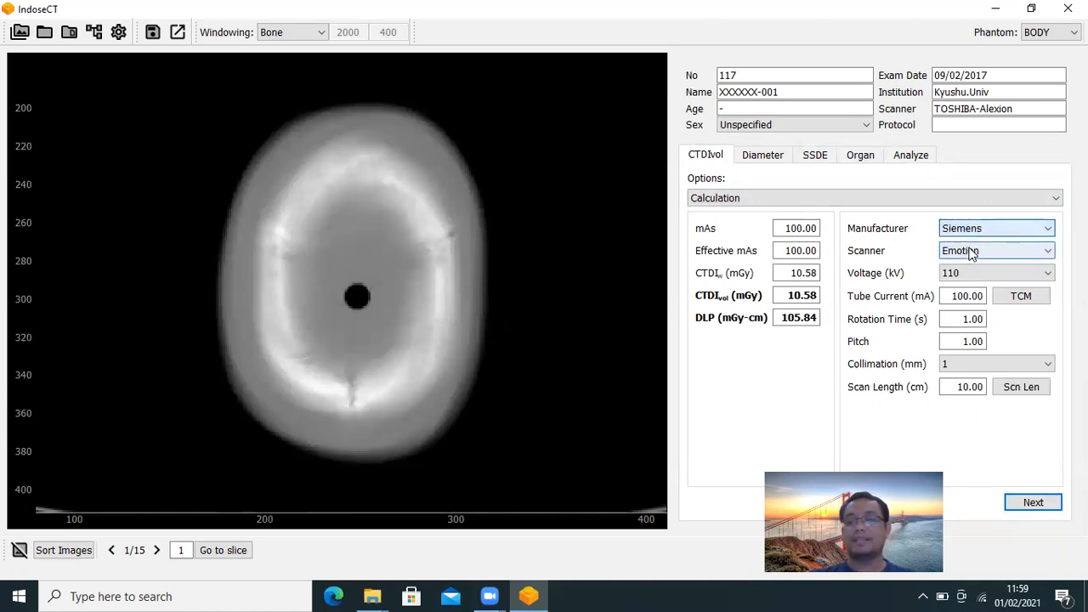
left_click(1019, 258)
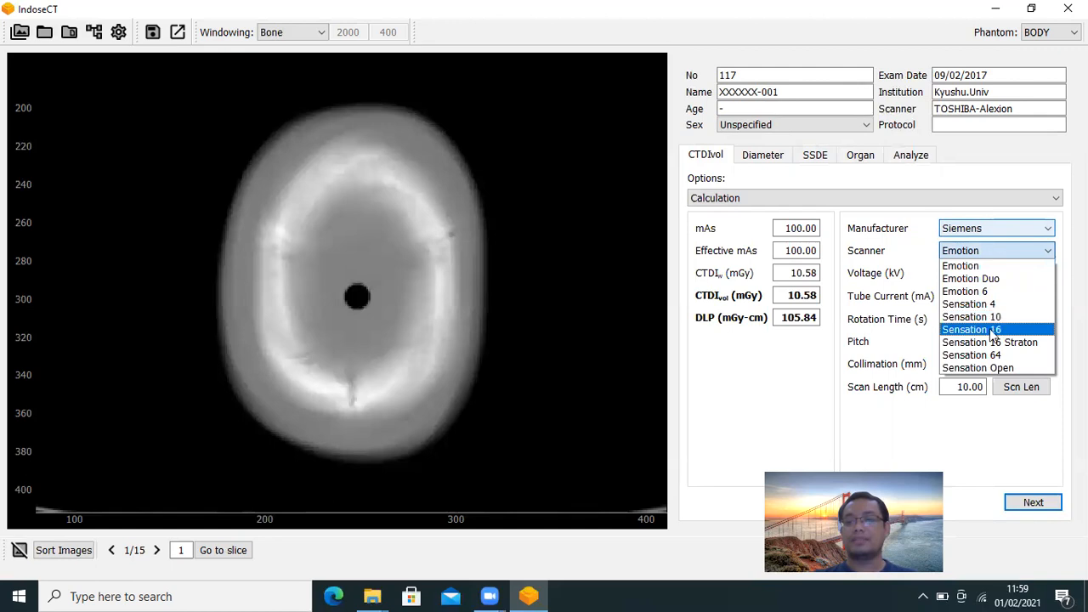
left_click(974, 293)
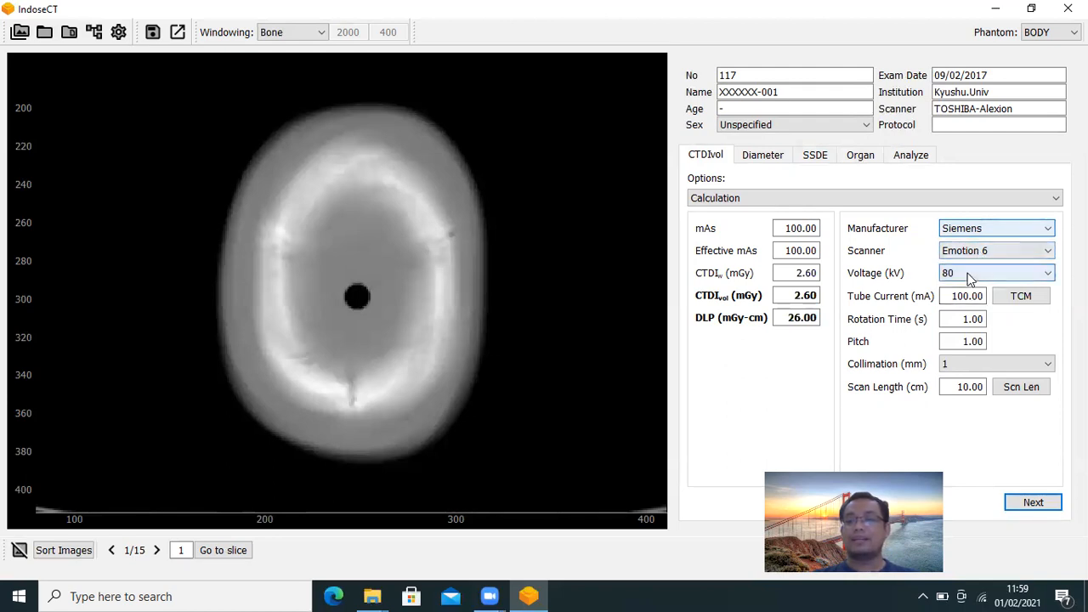
left_click(969, 277)
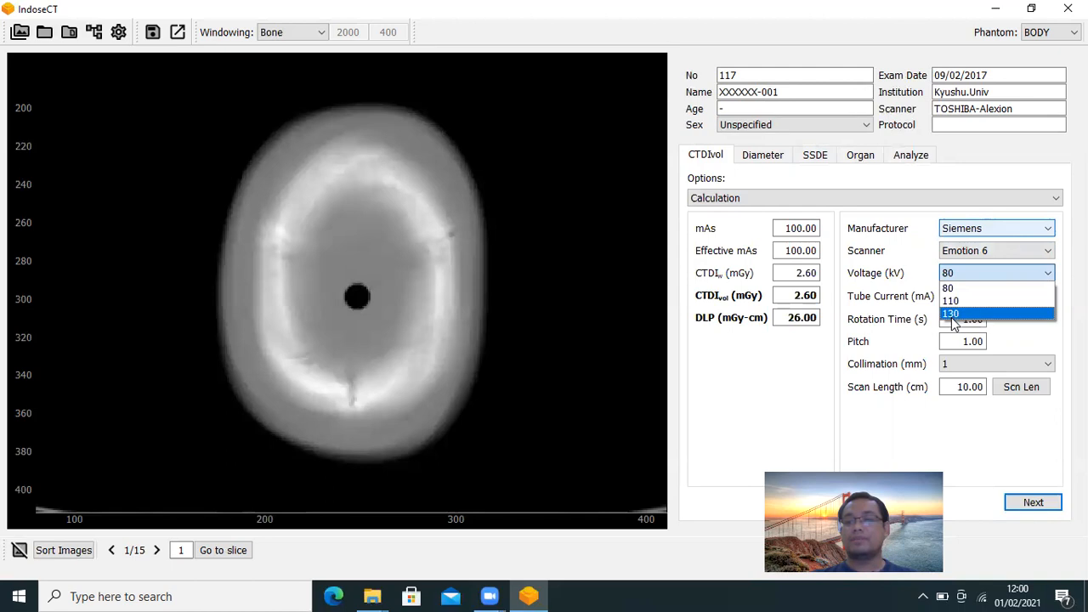
left_click(956, 302)
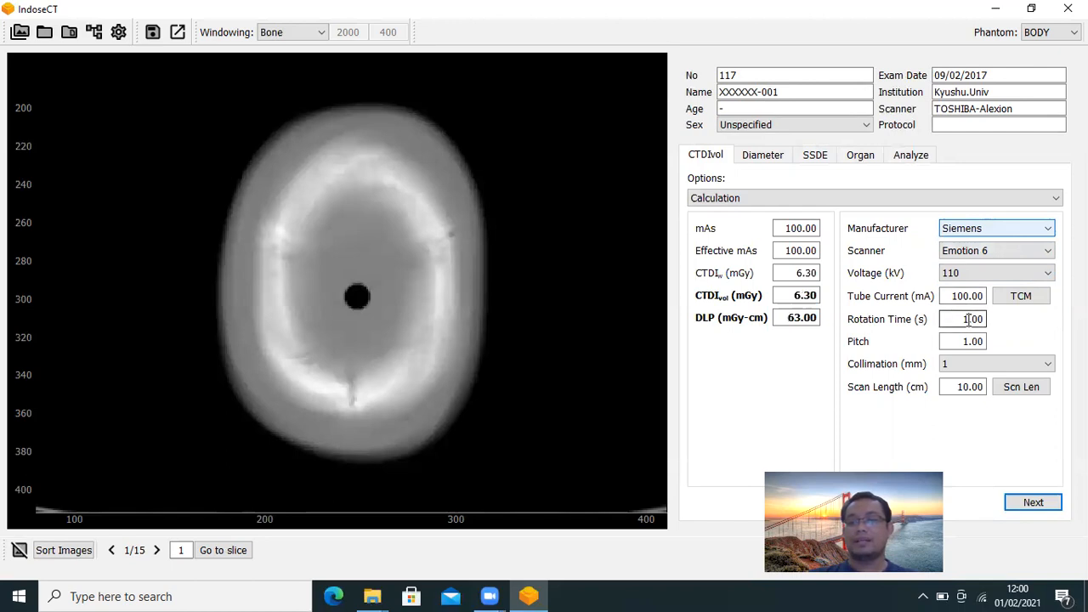
Step: Set the rotation time for the CTDIvol calculation to 0.5 s
left_click(969, 319)
type("0")
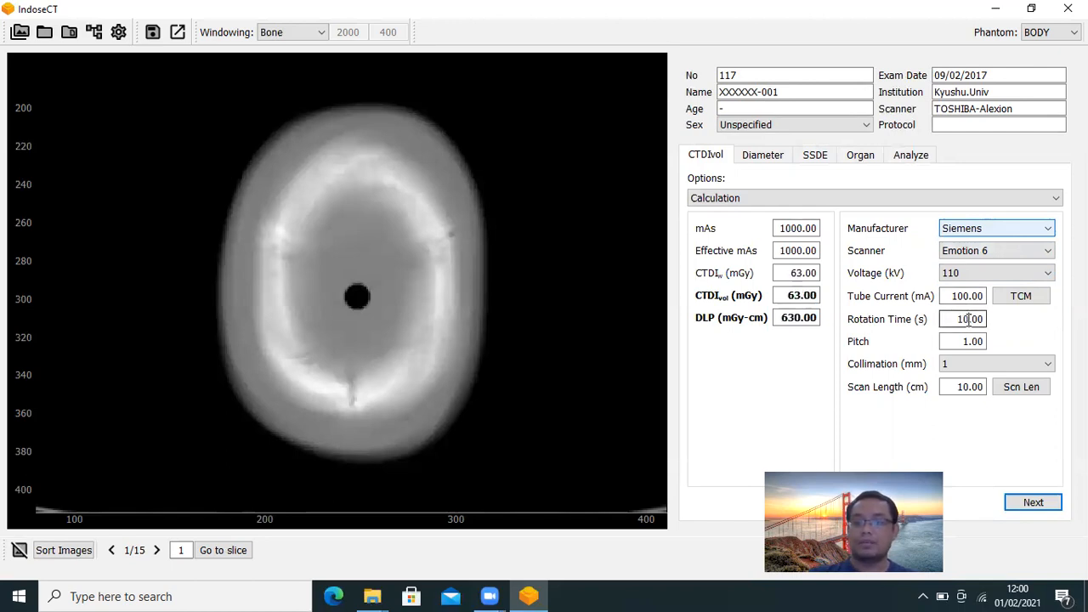
key("BackSpace")
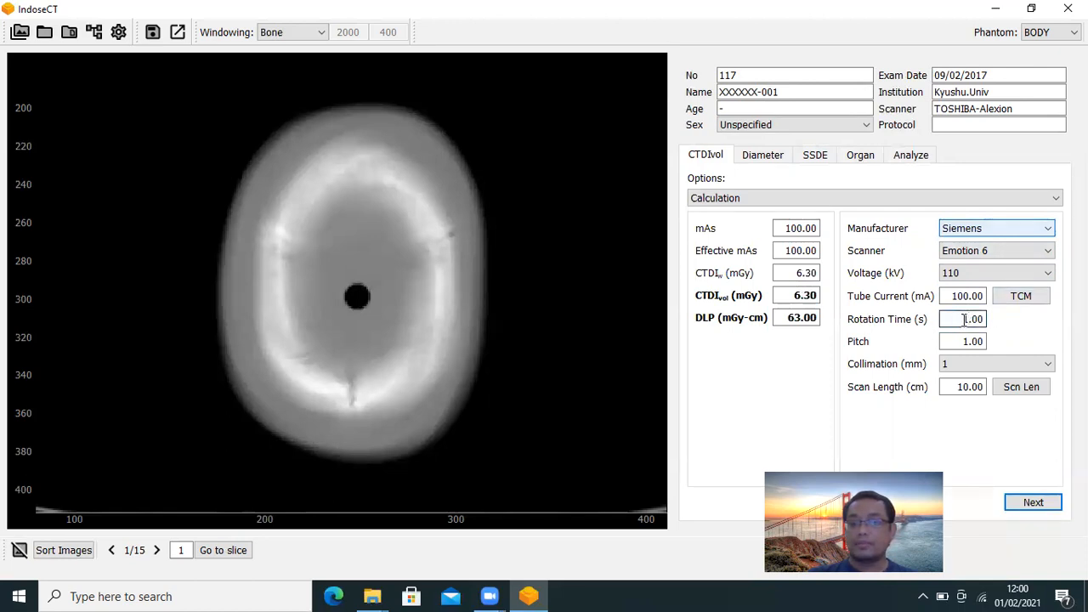
key("BackSpace")
type("0.5")
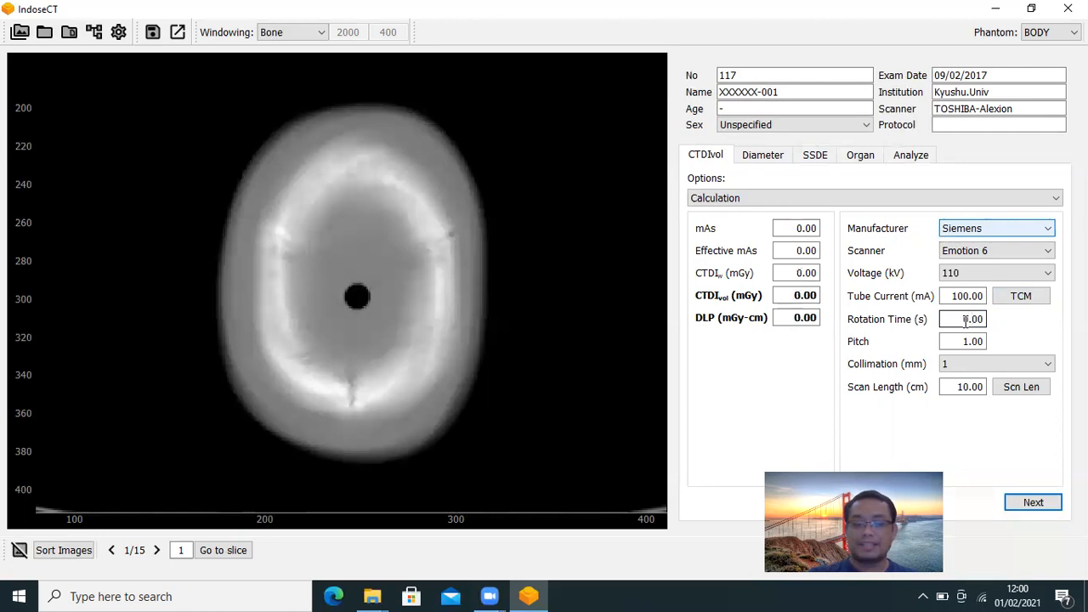
key("Delete")
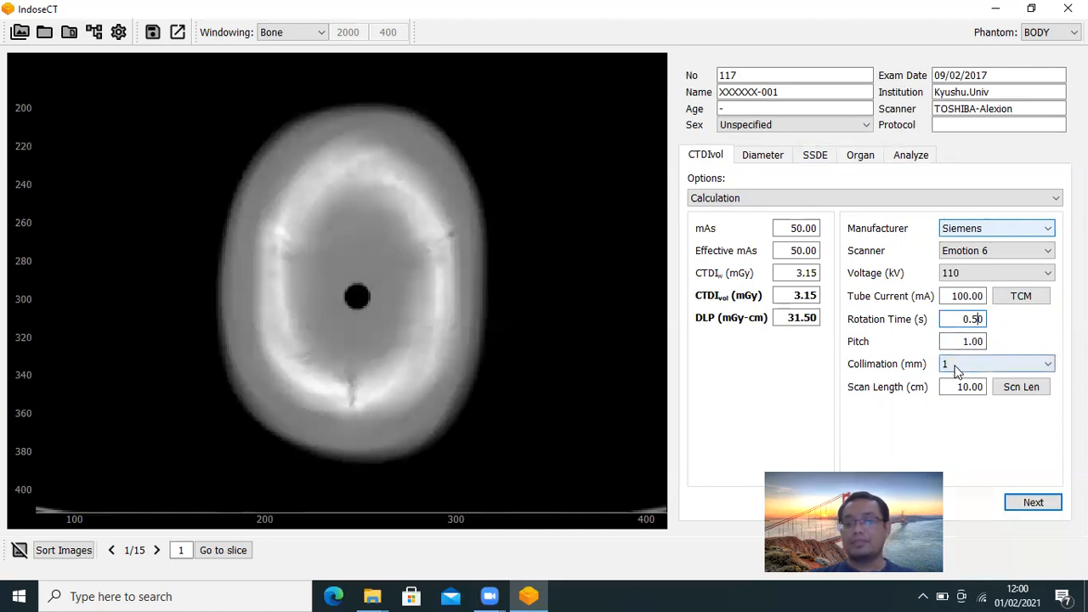
Step: Set the collimation to 6 mm and the scan length to 15 cm
left_click(958, 370)
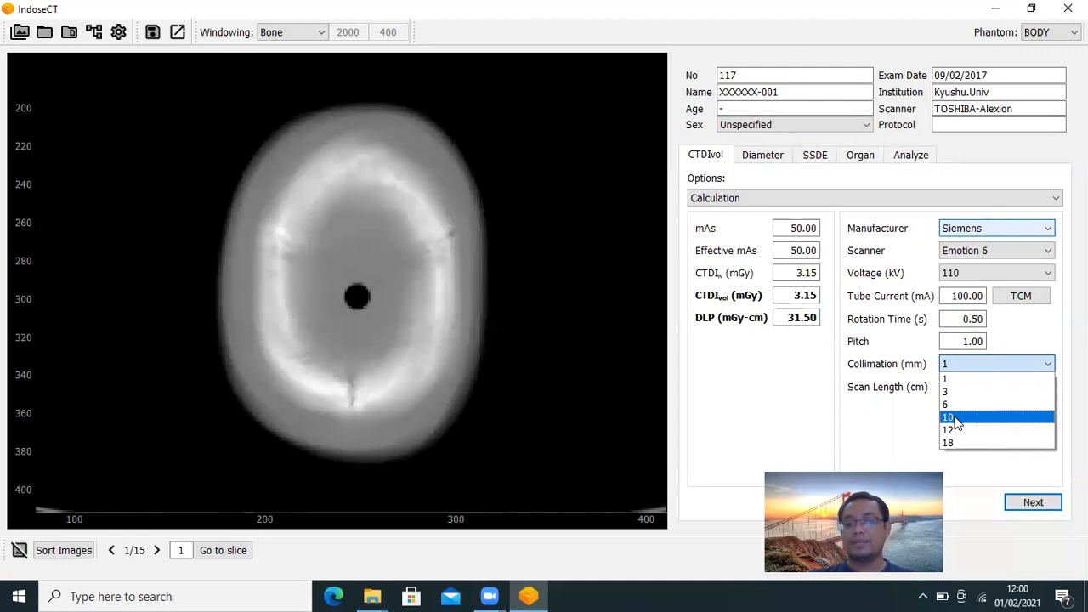
left_click(949, 405)
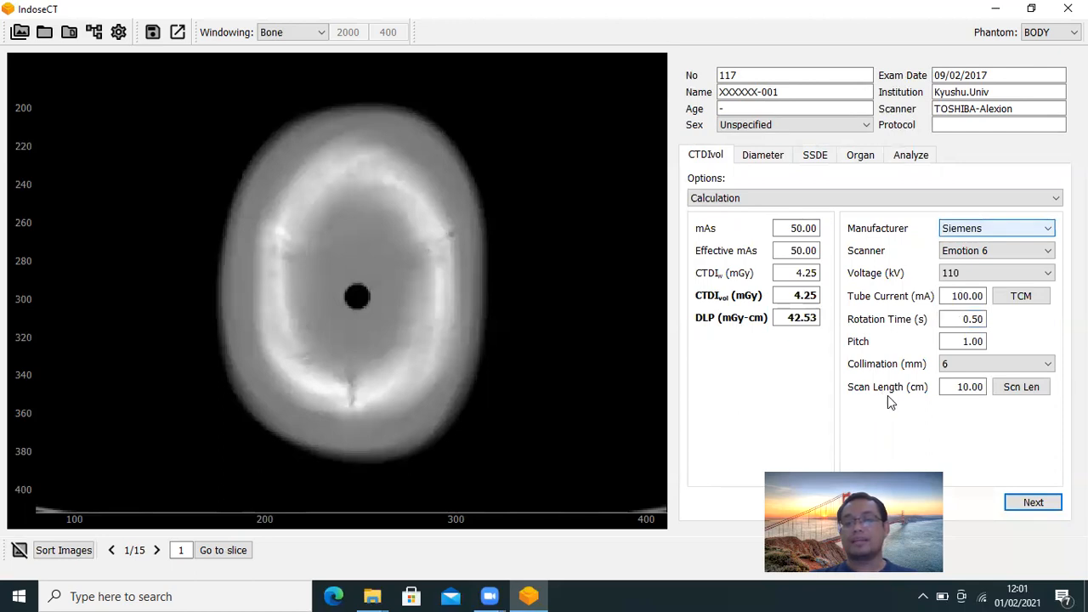
left_click(966, 387)
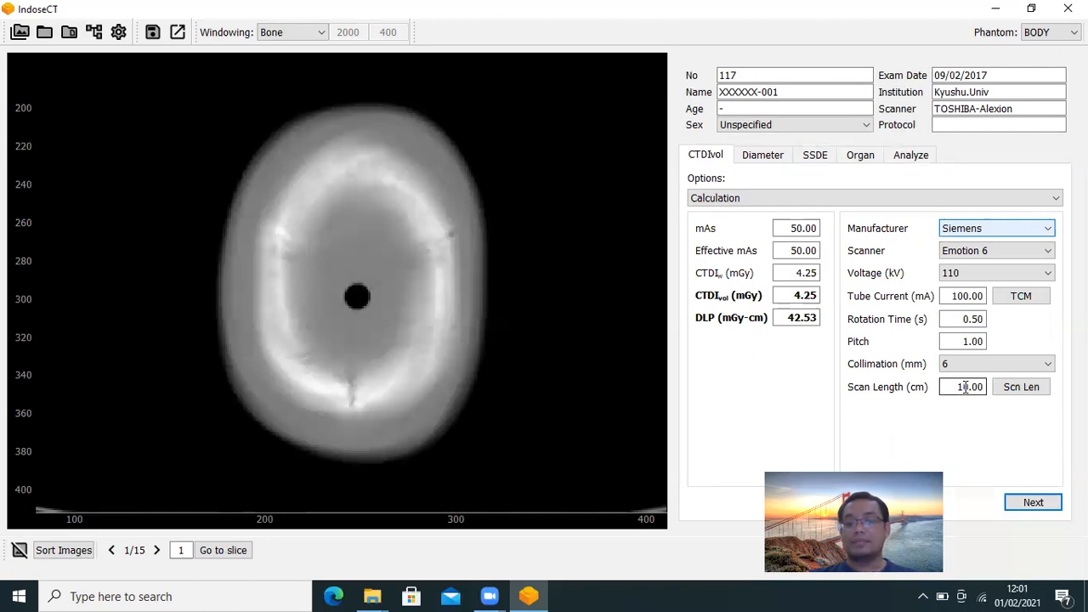
type("5")
key("Delete")
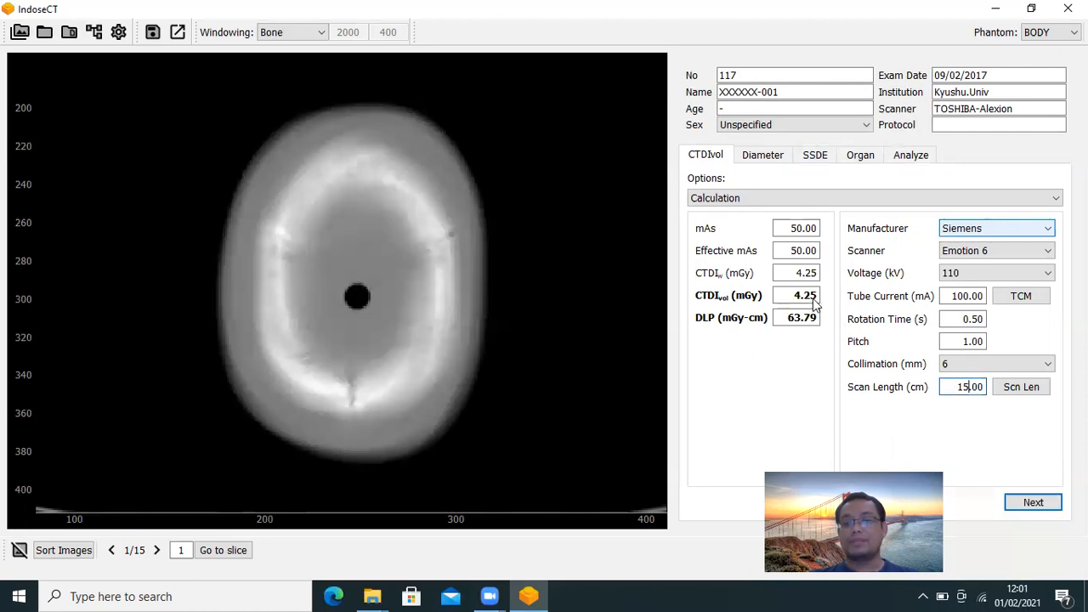
Step: Raise the tube voltage of the Emotion 6 calculation to 130 kV
left_click(990, 273)
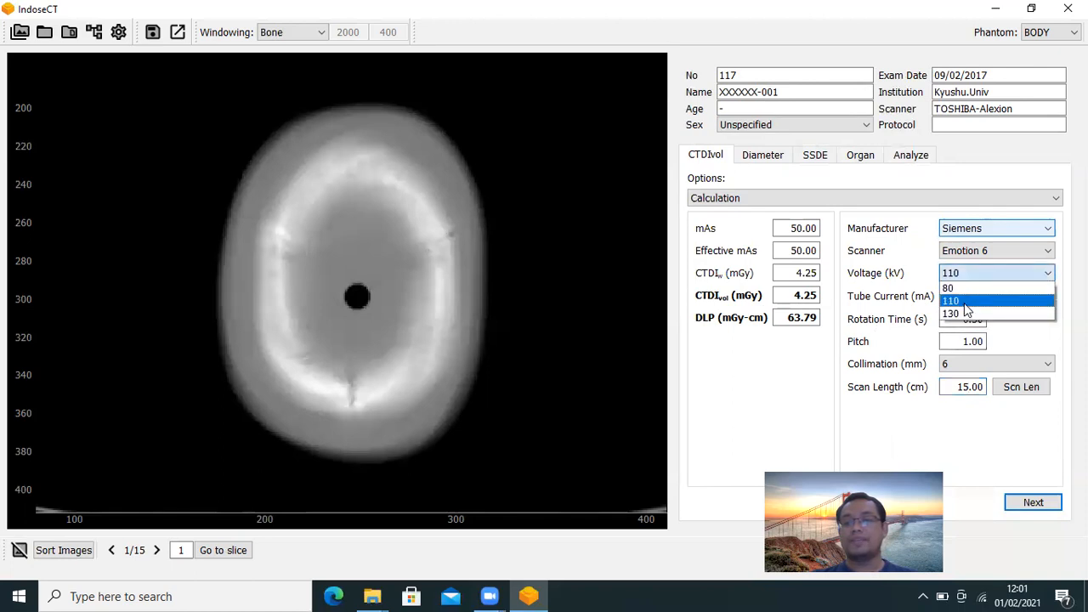
left_click(966, 302)
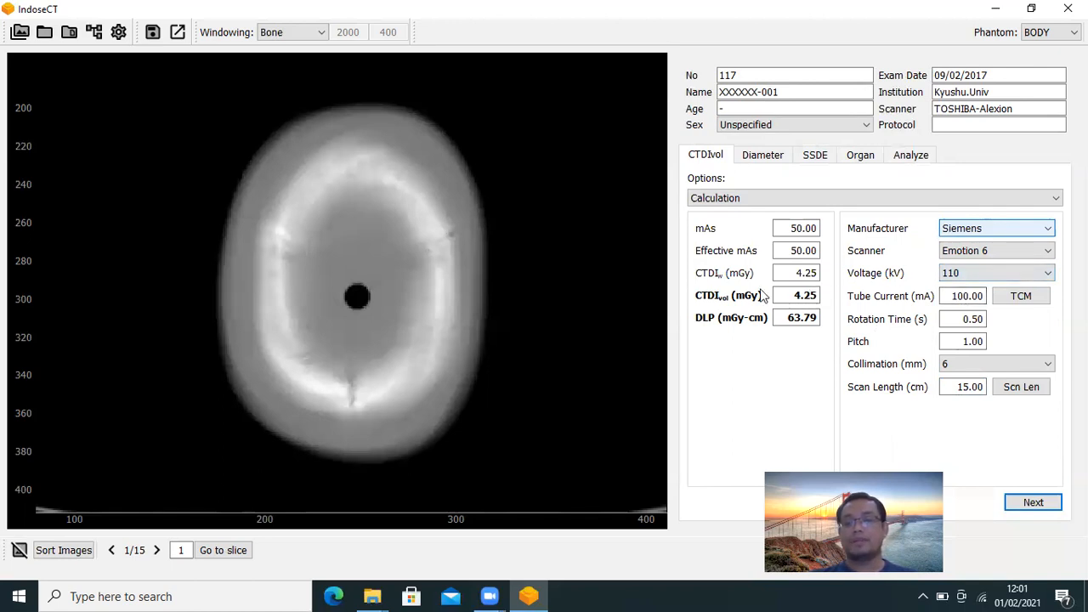
left_click(1001, 271)
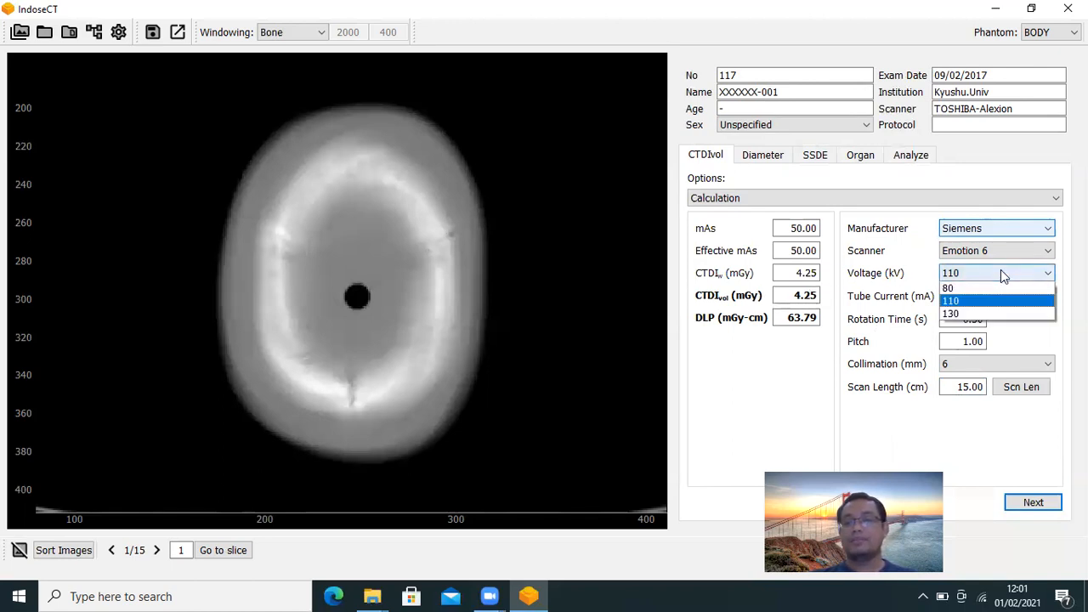
left_click(953, 314)
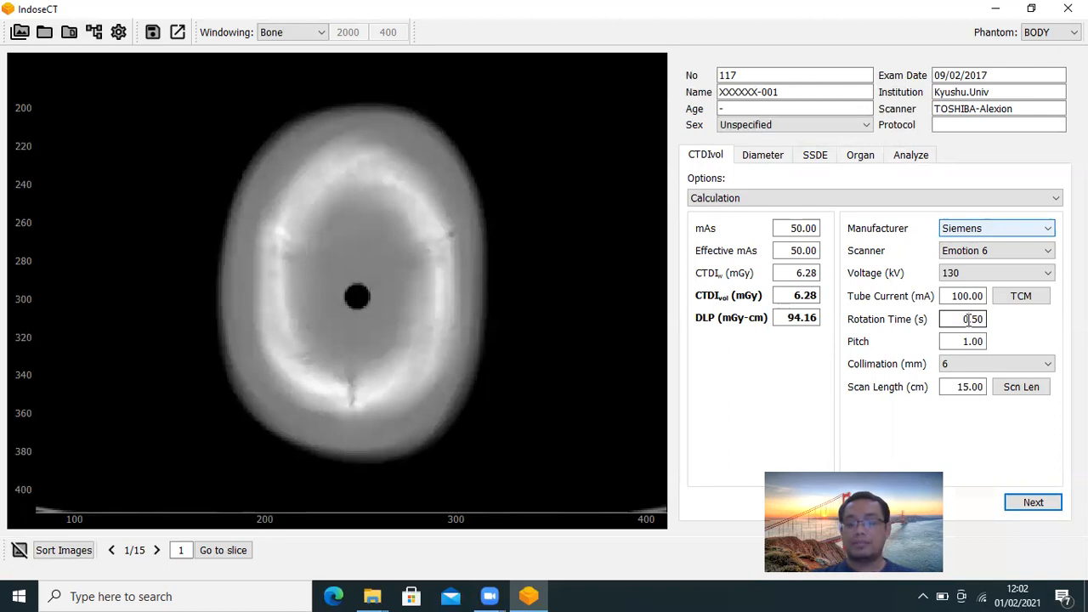
Step: Try a rotation time of 1.5 s in the dose calculation and set it back to 0.5 s
left_click(968, 319)
type("1")
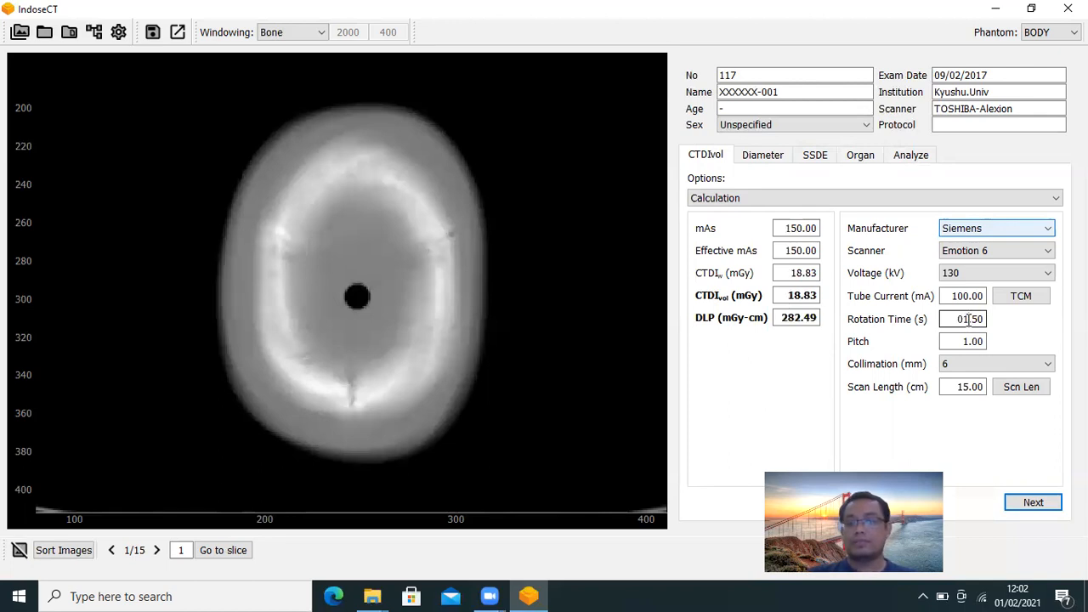
key("Left")
key("BackSpace")
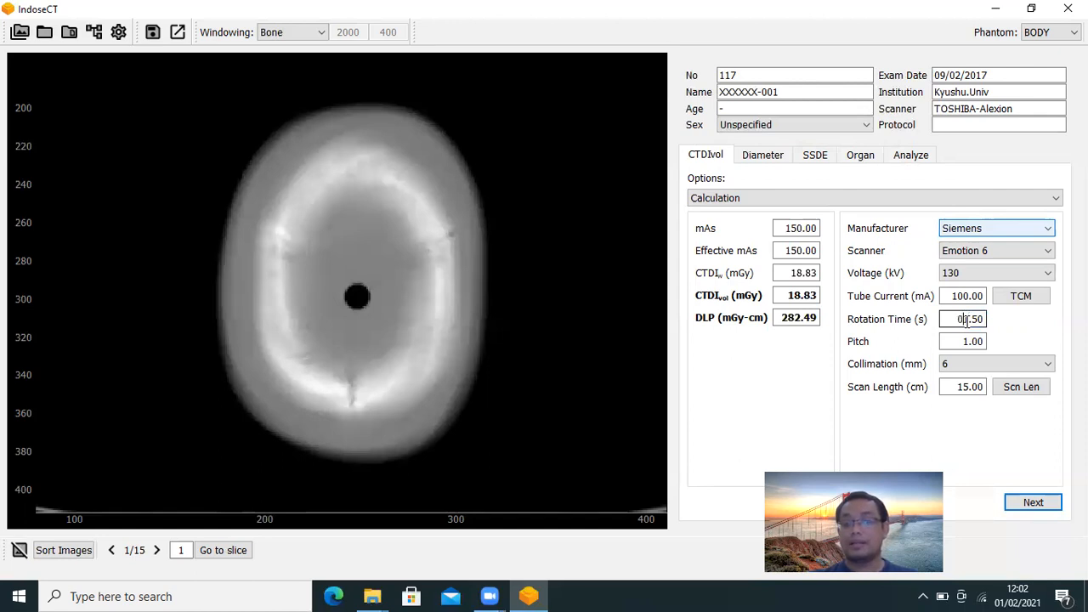
key("Delete")
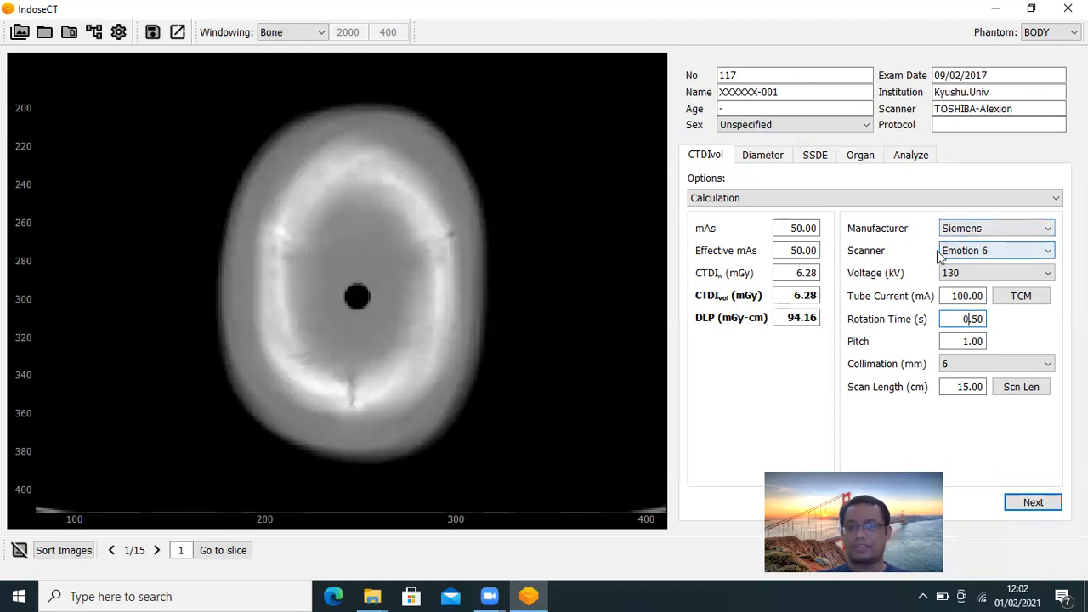
Step: Switch the calculation to the Toshiba Aquilion 16 scanner and set its voltage to 120 kV
left_click(985, 230)
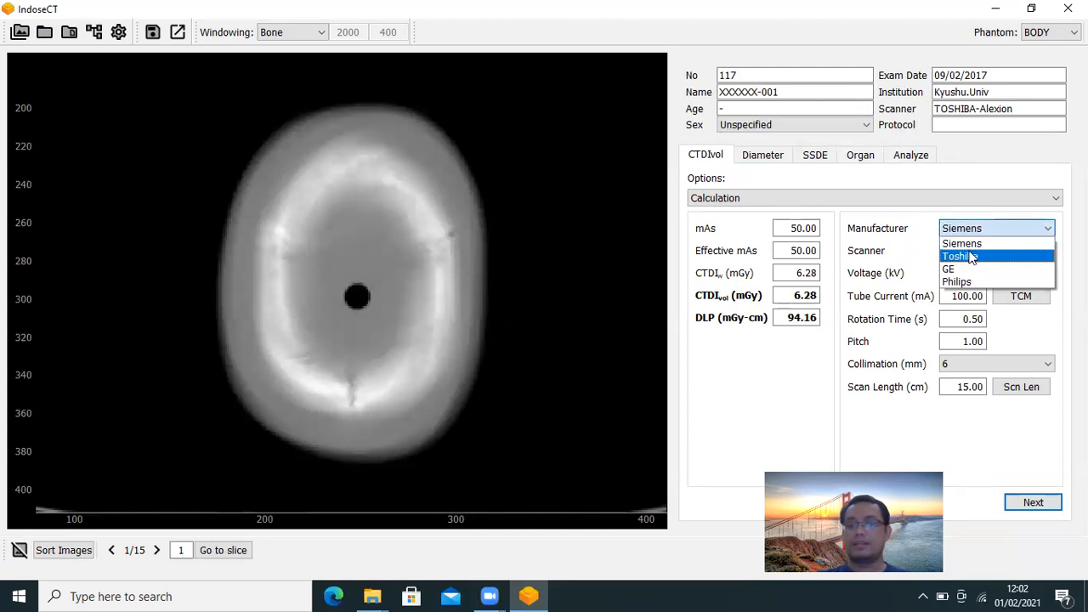
left_click(969, 257)
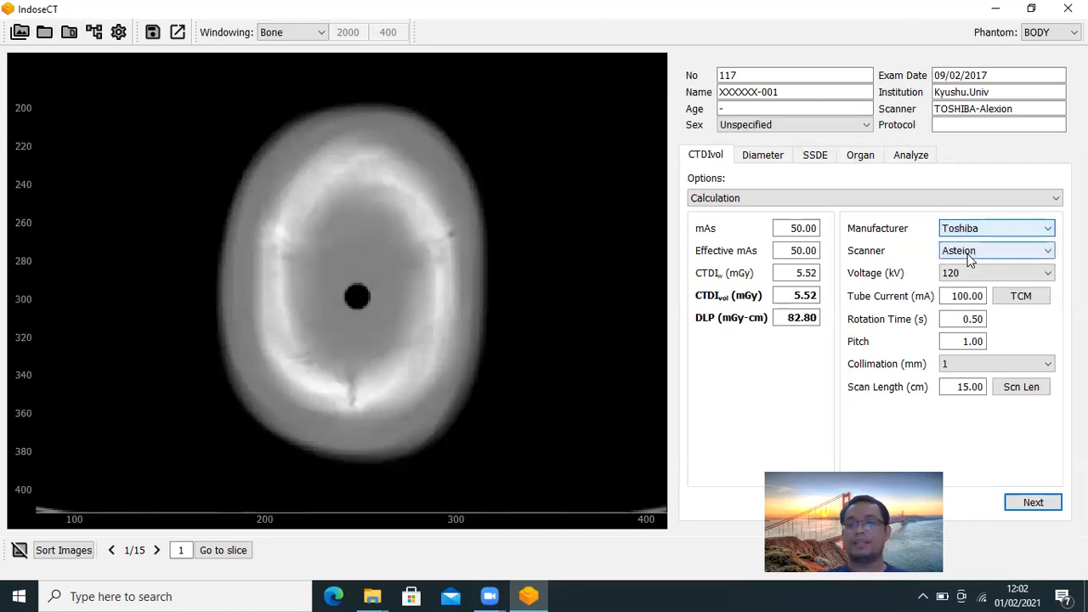
left_click(999, 250)
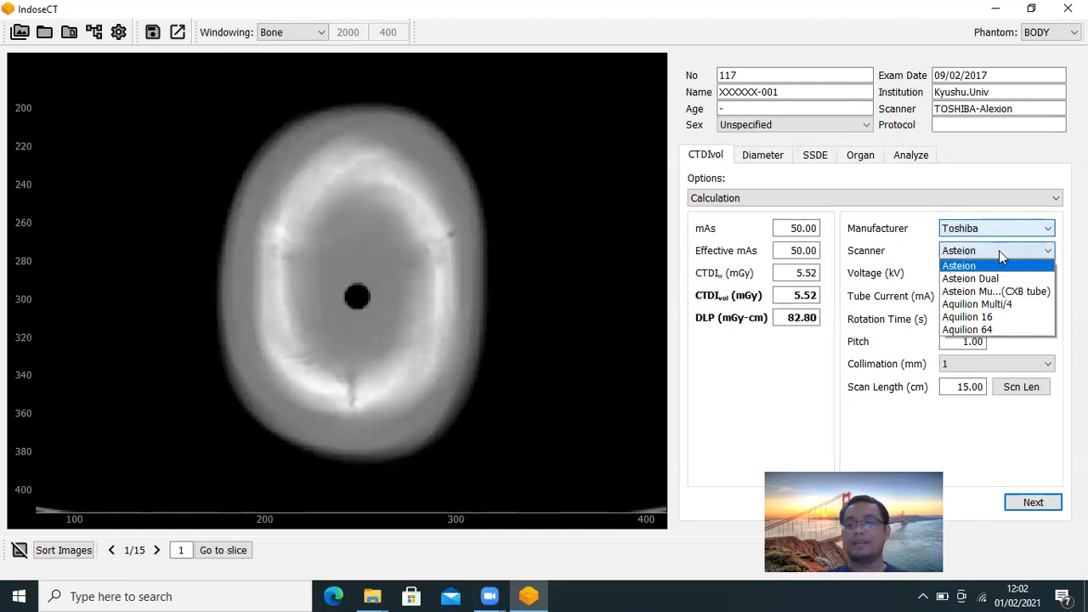
left_click(984, 318)
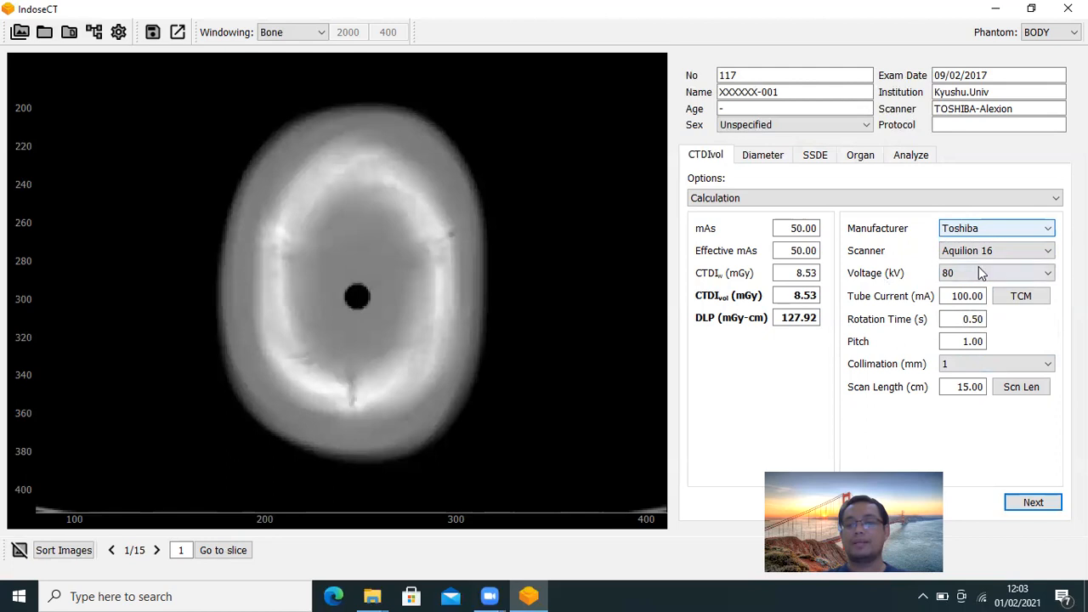
left_click(1003, 270)
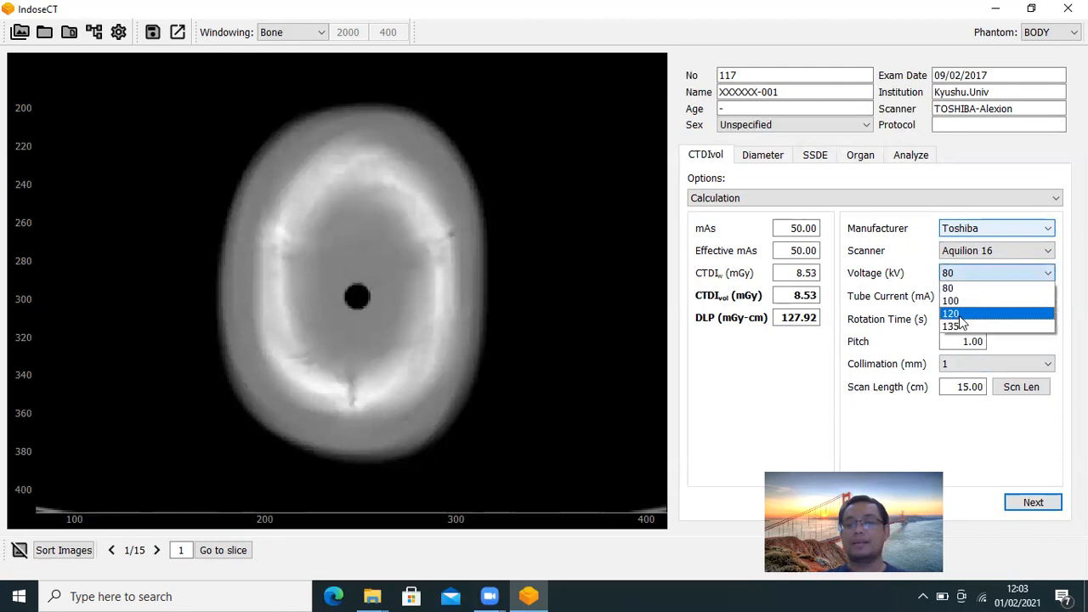
left_click(959, 316)
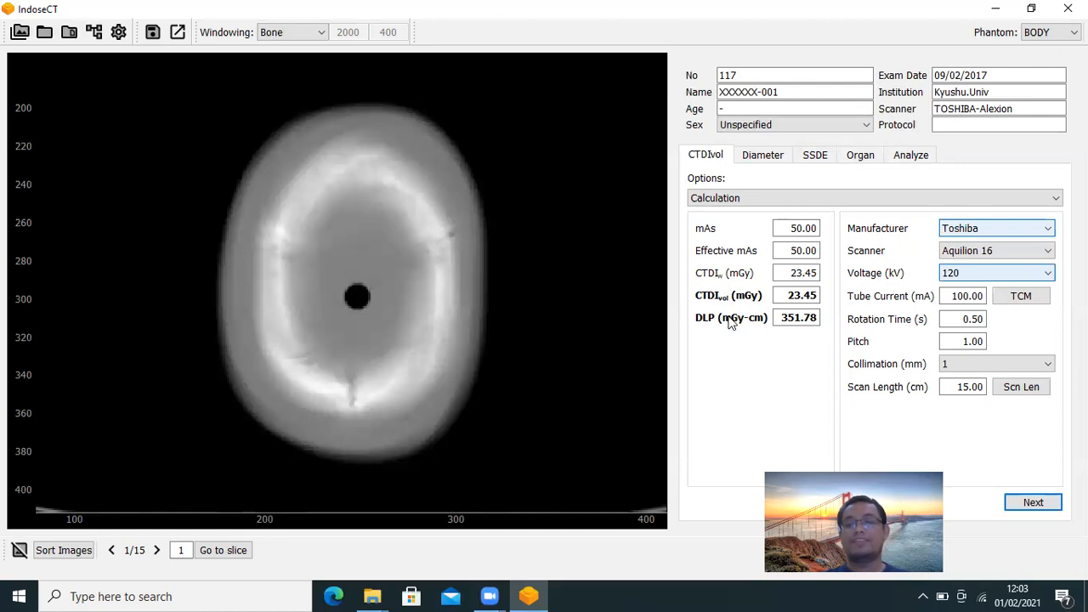
Step: Switch the dose source to manual input and enter a CTDIvol of 20 mGy and a DLP of 200 mGy-cm
left_click(782, 204)
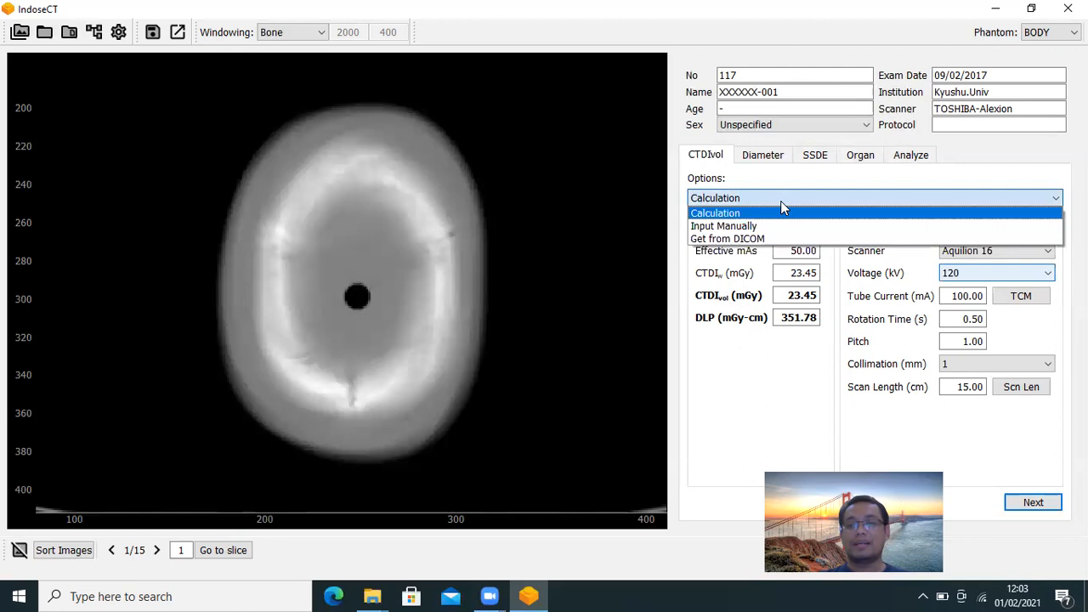
left_click(746, 227)
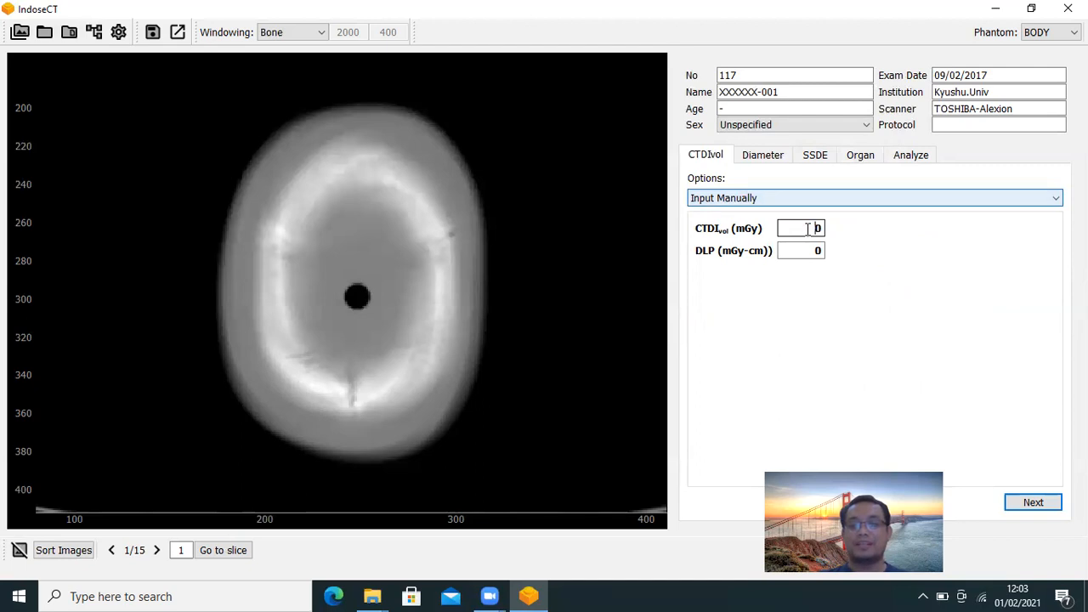
key("BackSpace")
type("20")
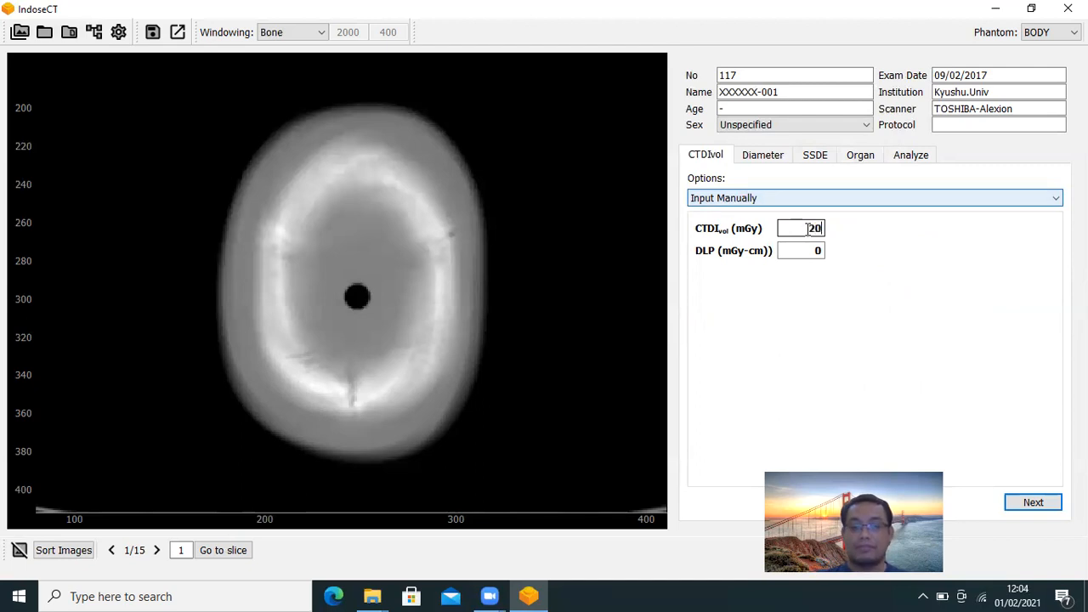
left_click(812, 251)
left_click(812, 251)
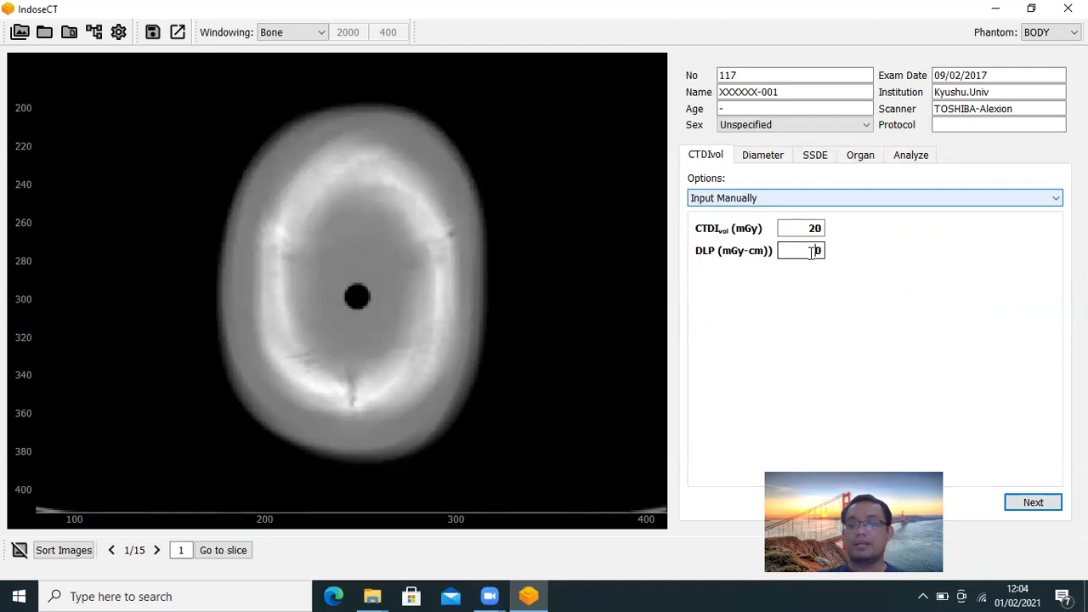
type("1")
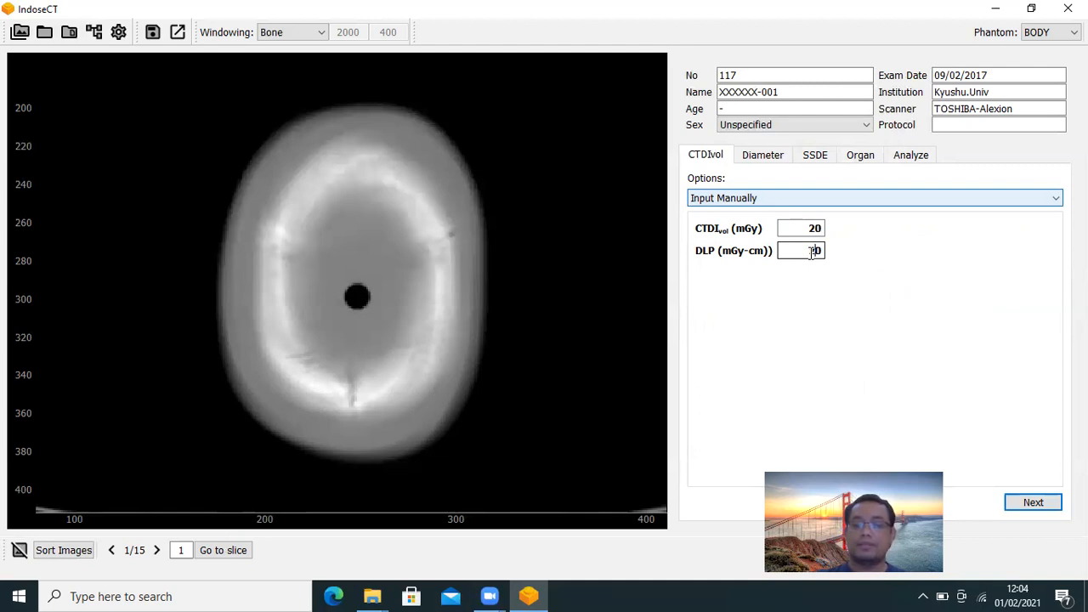
type("0")
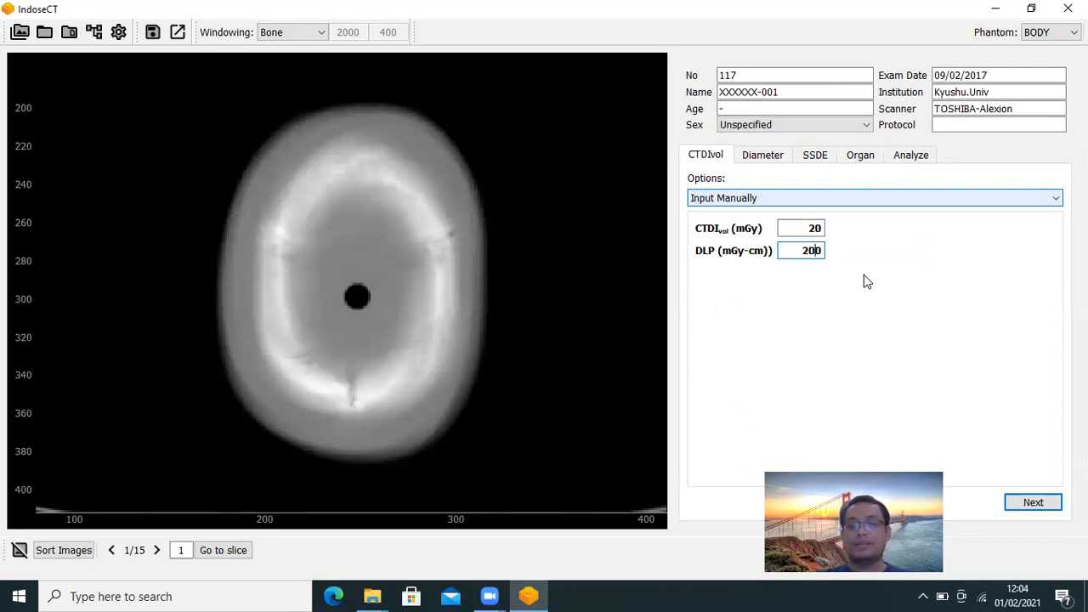
Step: Take the CTDIvol and DLP values from the DICOM data and proceed to the diameter settings
left_click(789, 201)
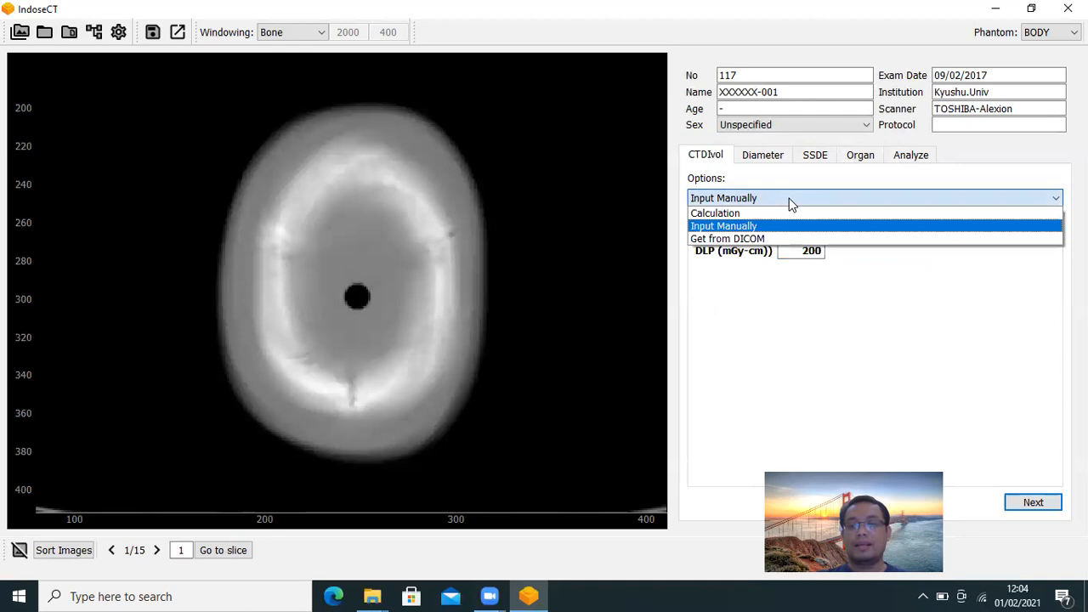
left_click(751, 239)
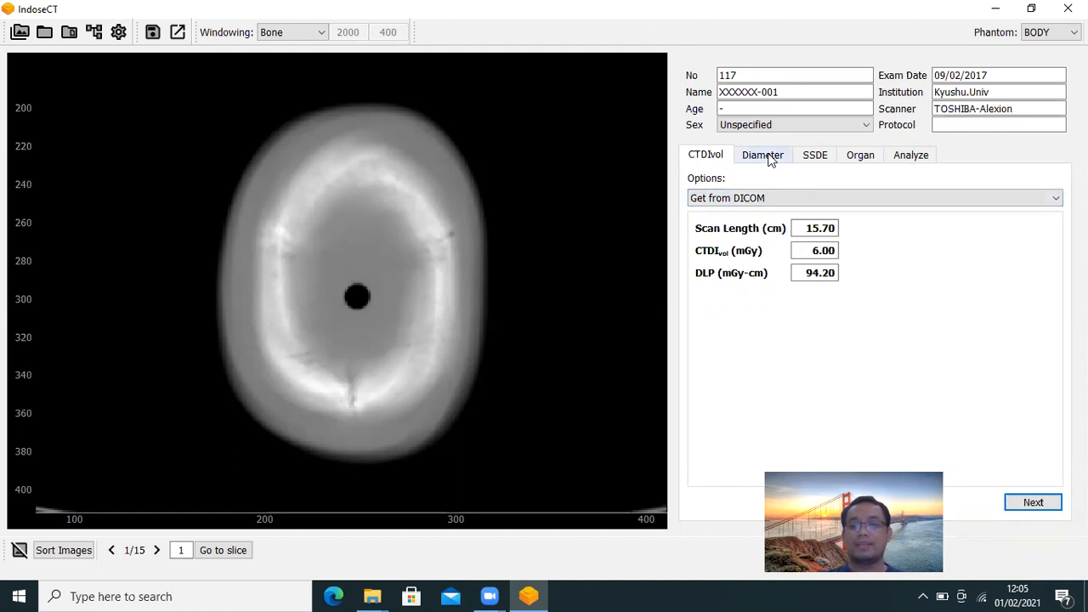
left_click(1034, 504)
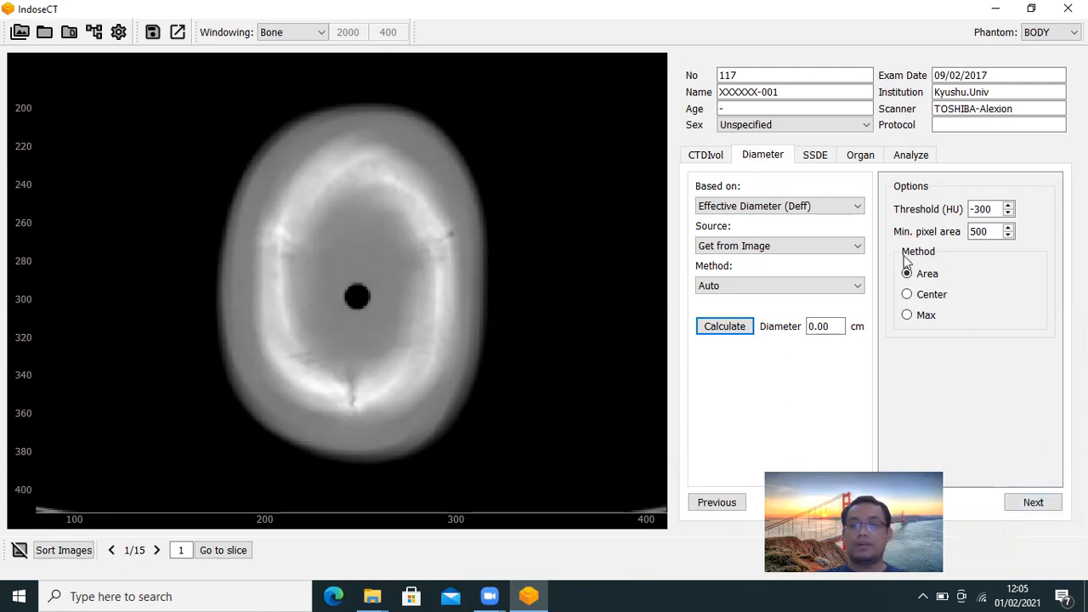
Step: Try Water Equivalent Diameter (Dw) as the diameter basis and return it to Effective Diameter (Deff)
left_click(810, 210)
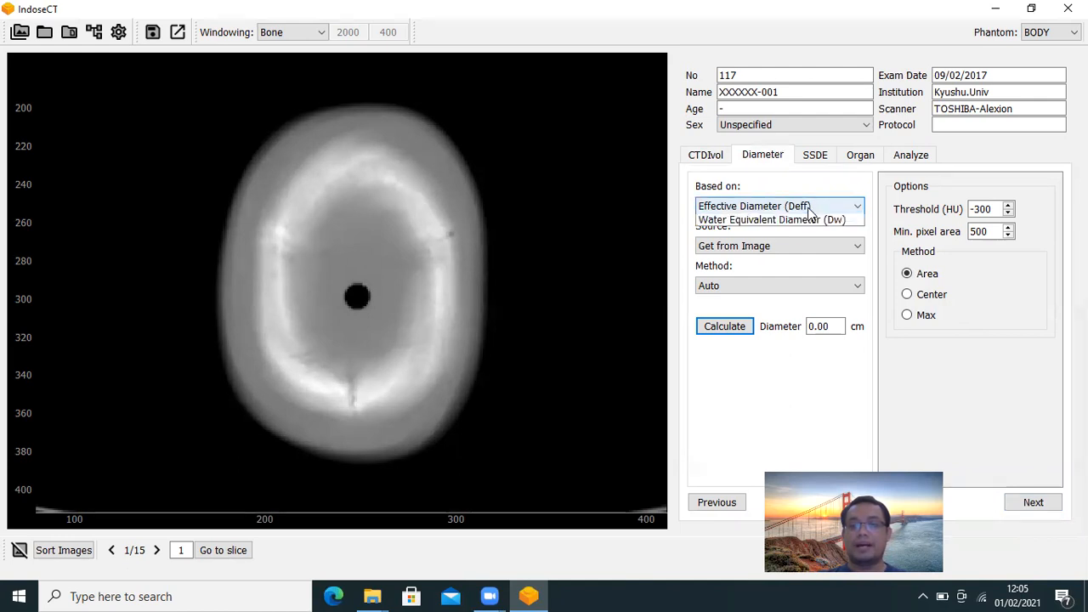
left_click(802, 236)
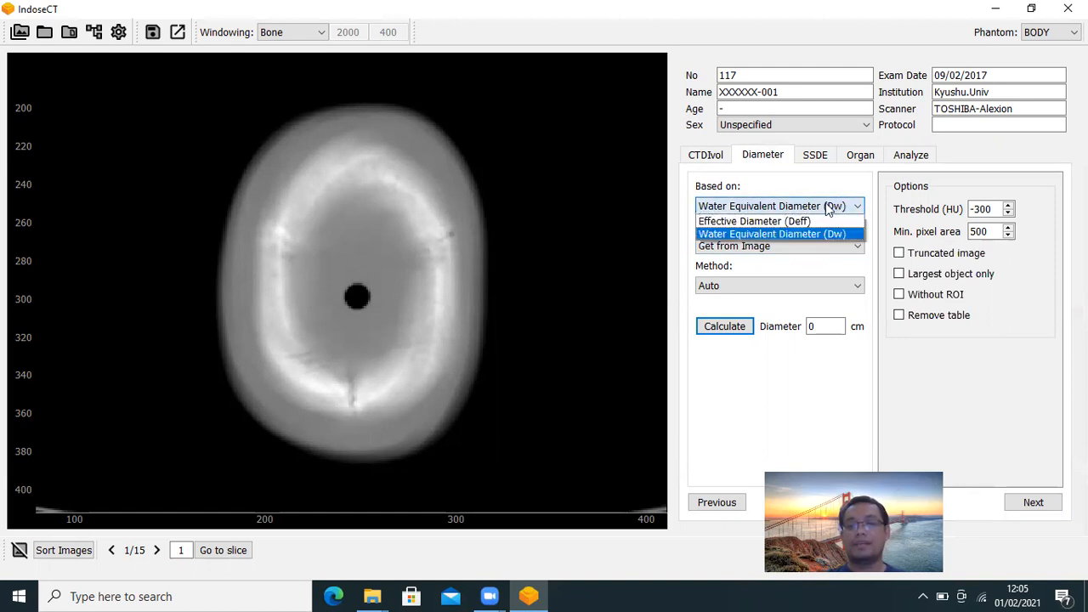
left_click(796, 222)
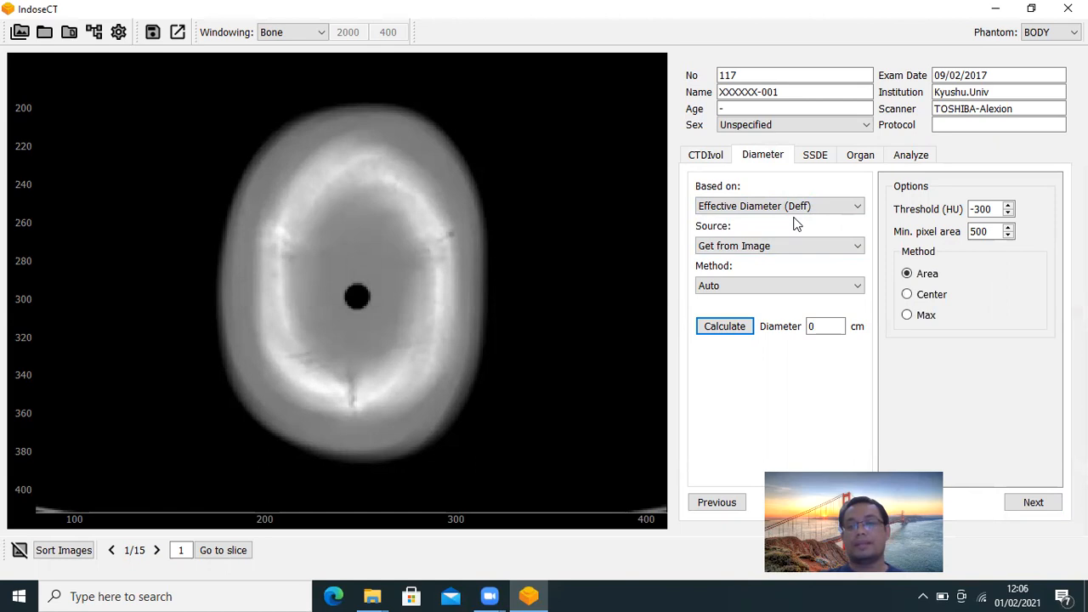
left_click(790, 208)
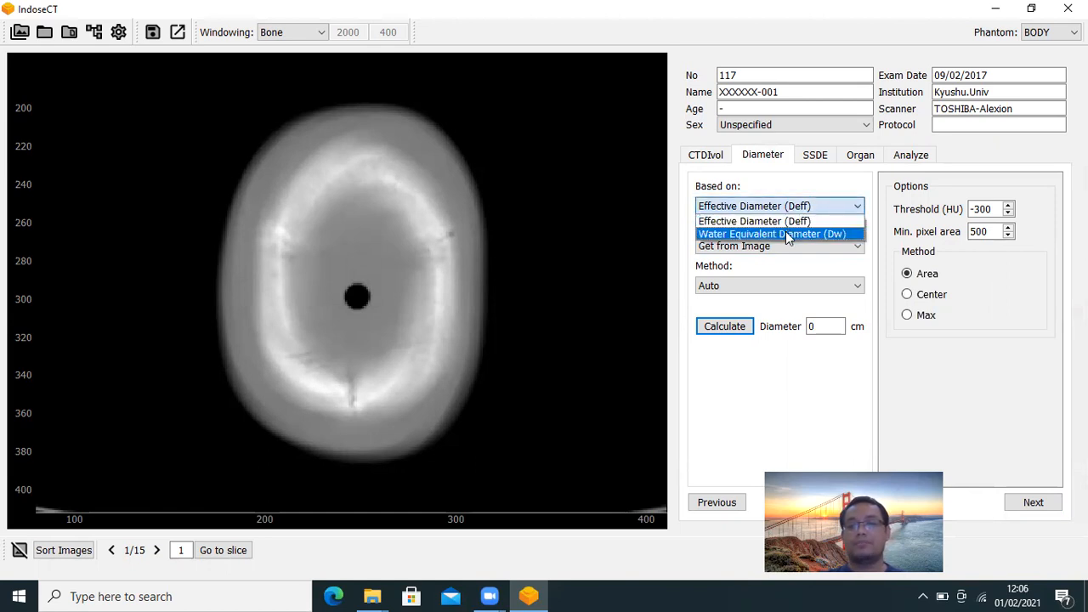
left_click(785, 233)
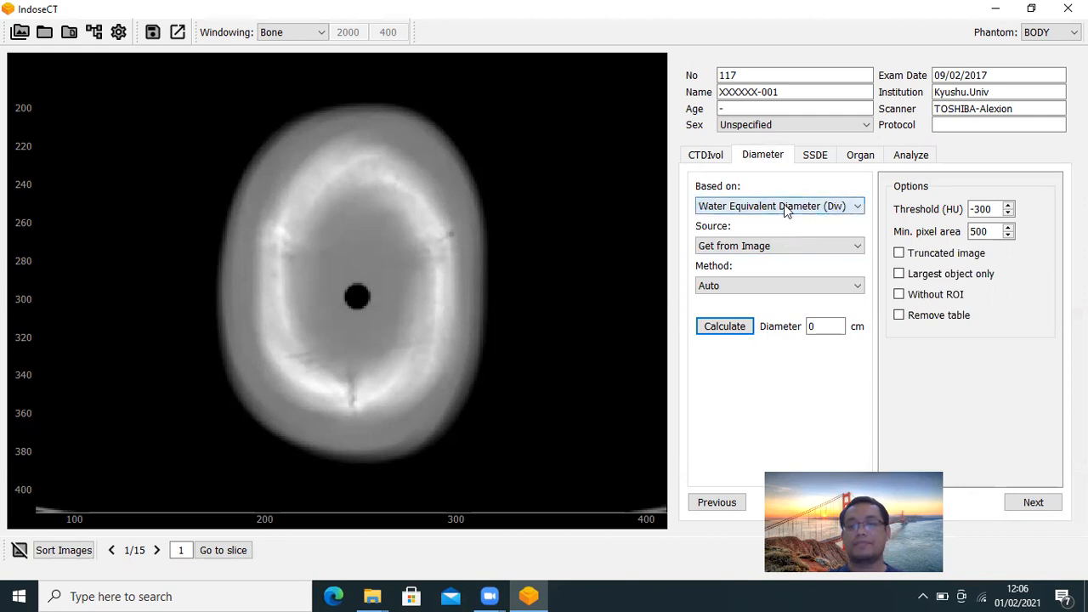
left_click(784, 208)
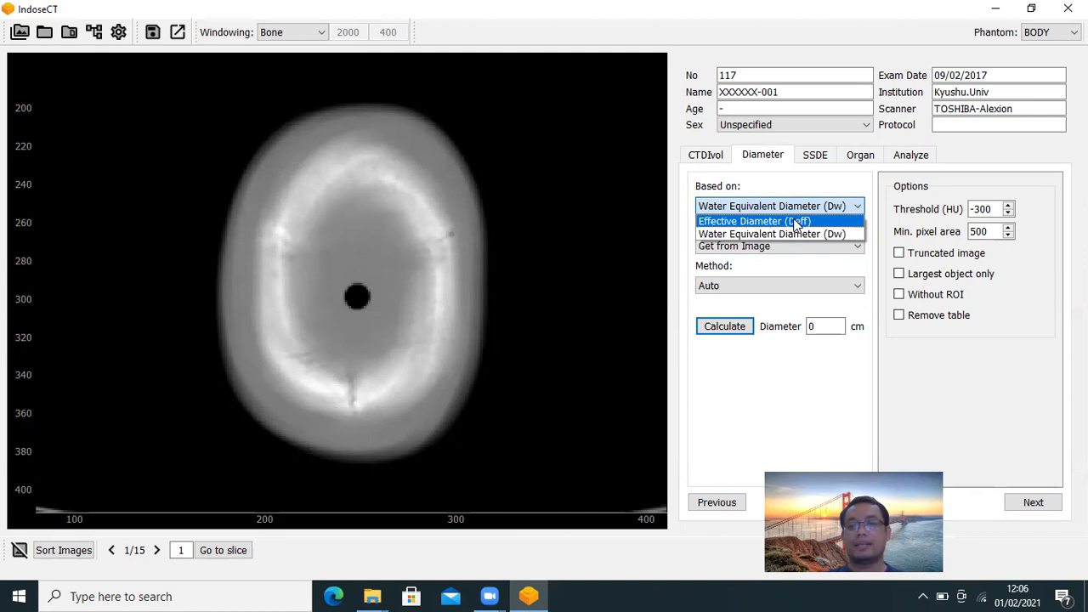
left_click(796, 222)
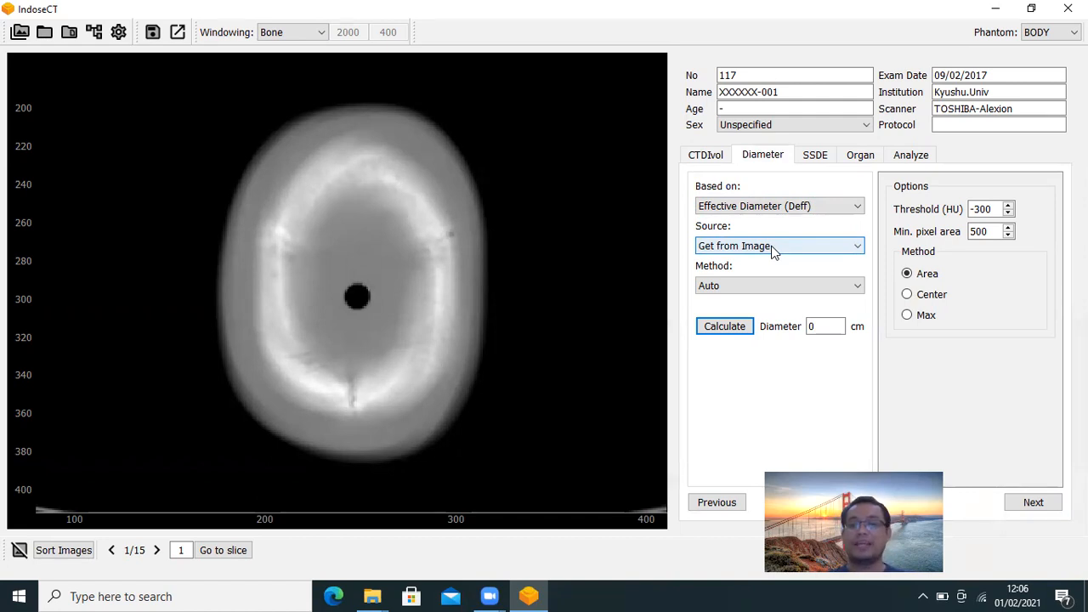
Step: Set the diameter source to manual input, calculate it from a Deff of 20 cm, and close the resulting graph
left_click(787, 244)
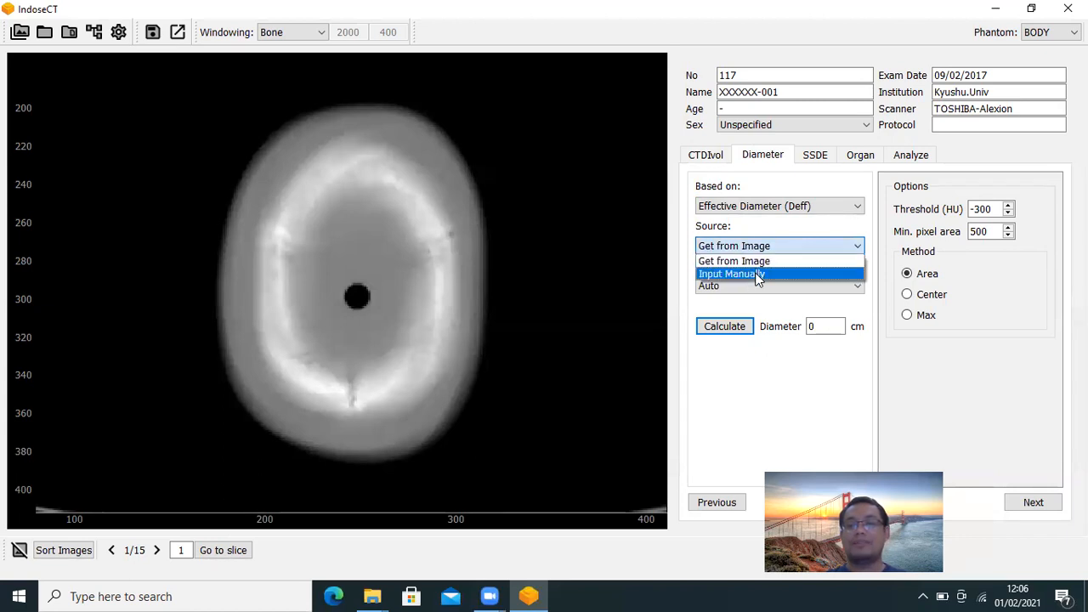
left_click(759, 275)
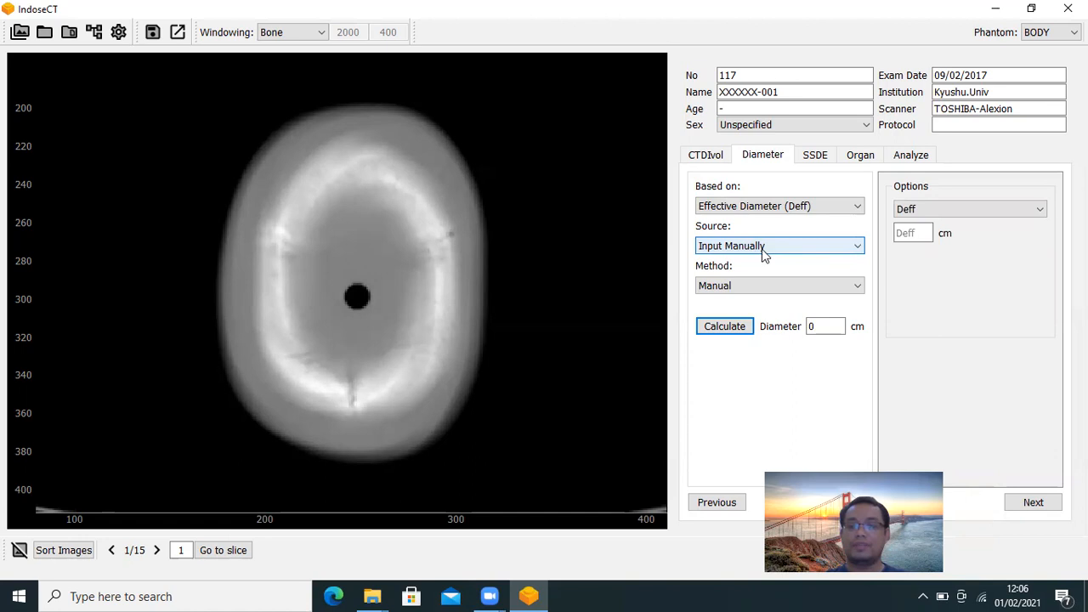
left_click(1038, 214)
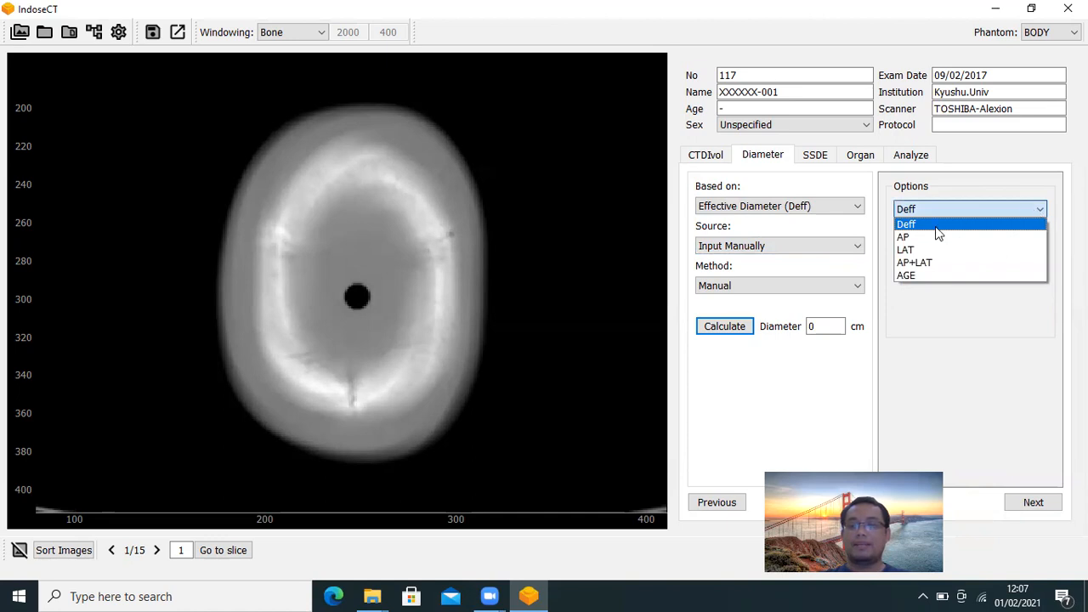
left_click(908, 225)
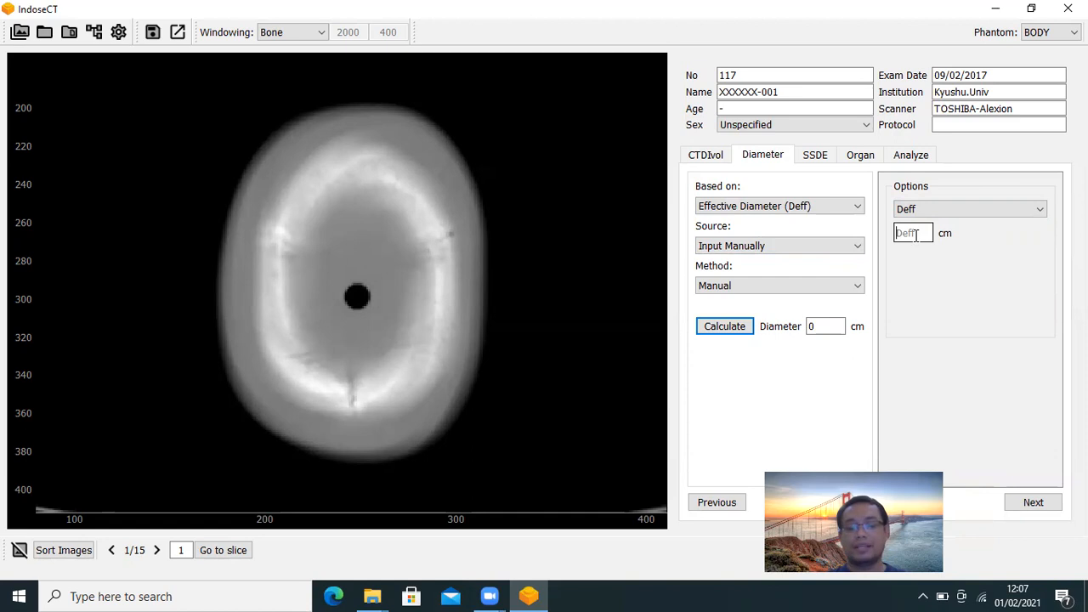
type("20")
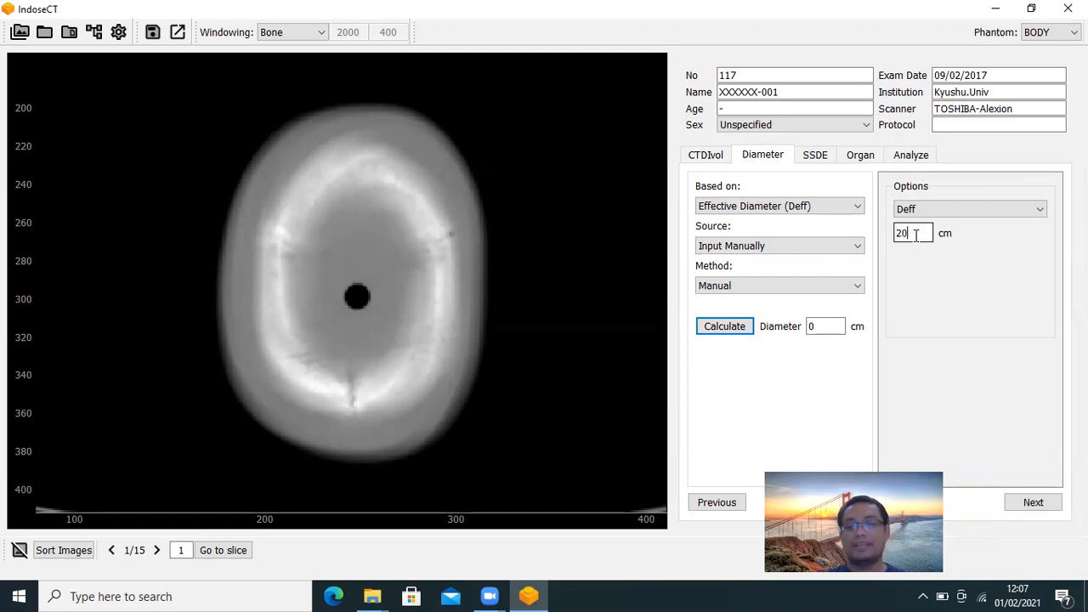
left_click(725, 327)
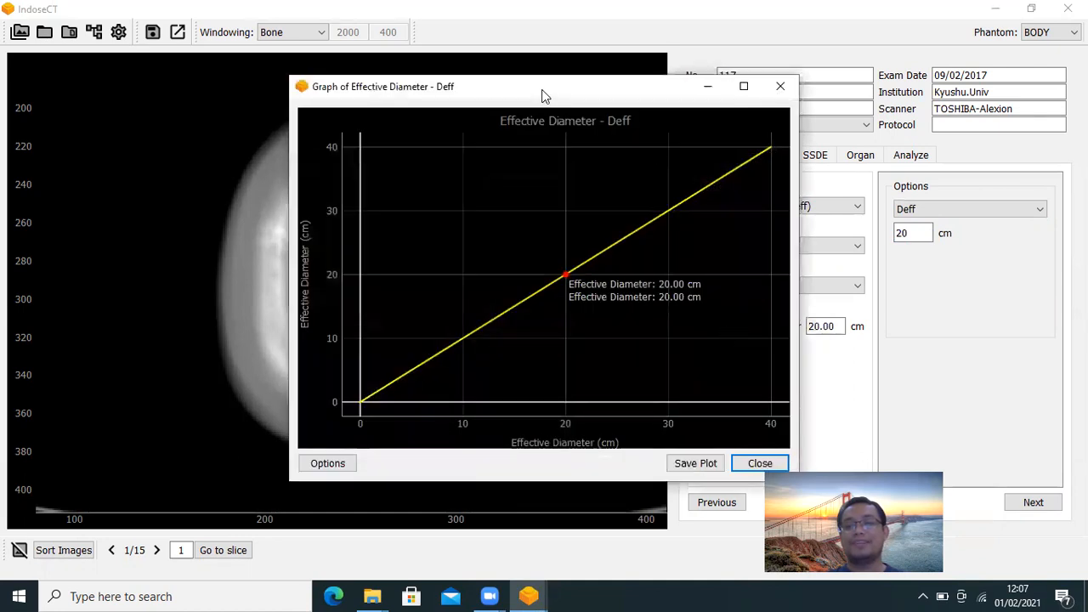
left_click_drag(542, 90, 385, 105)
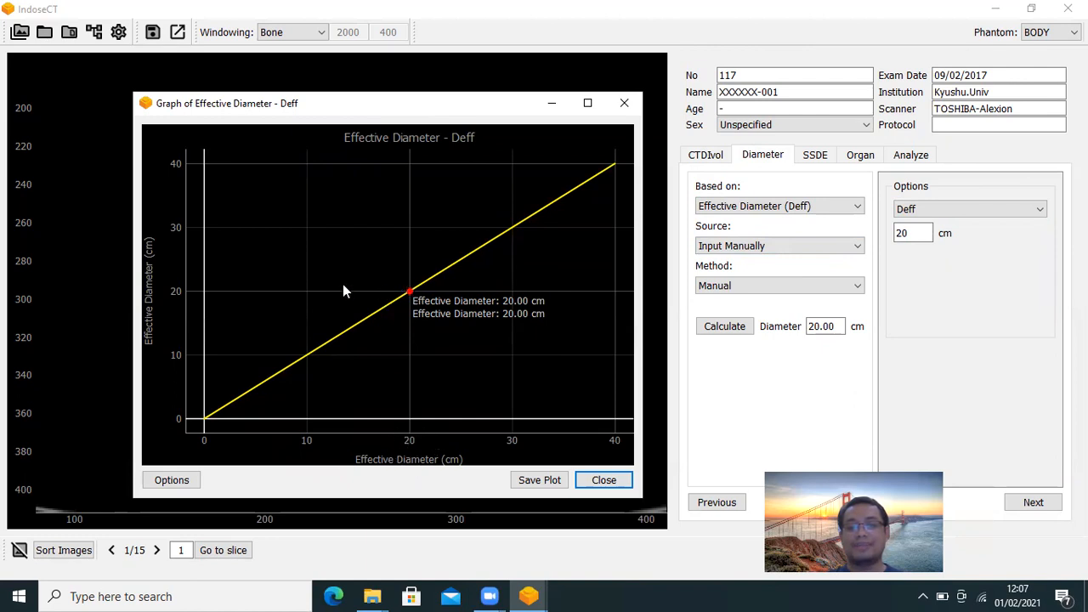
left_click(625, 103)
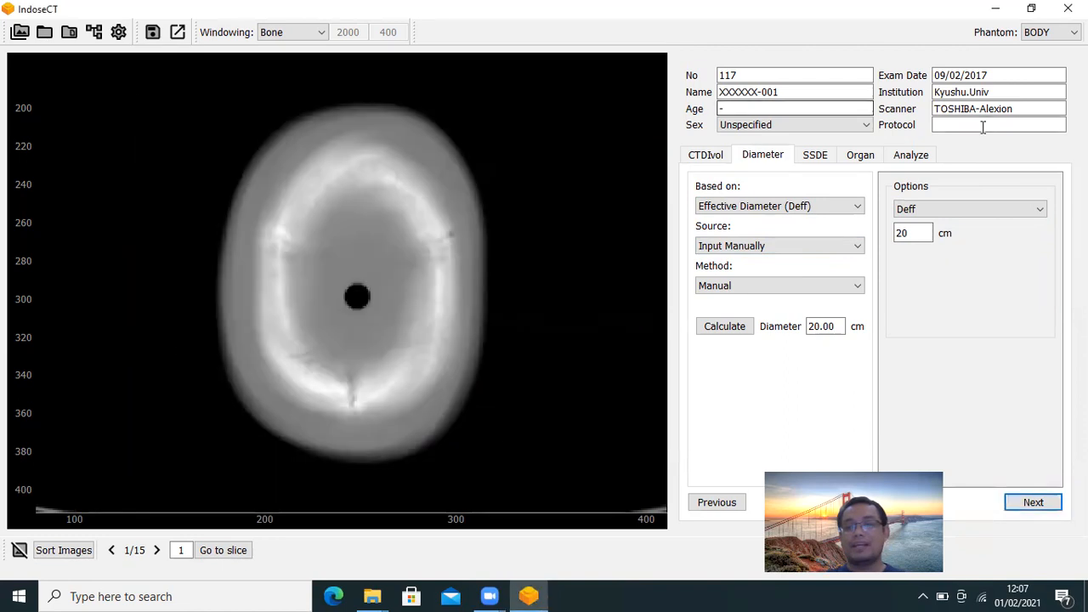
Step: Calculate the effective diameter from a manually entered AP dimension of 20 cm and close its graph
left_click(1016, 208)
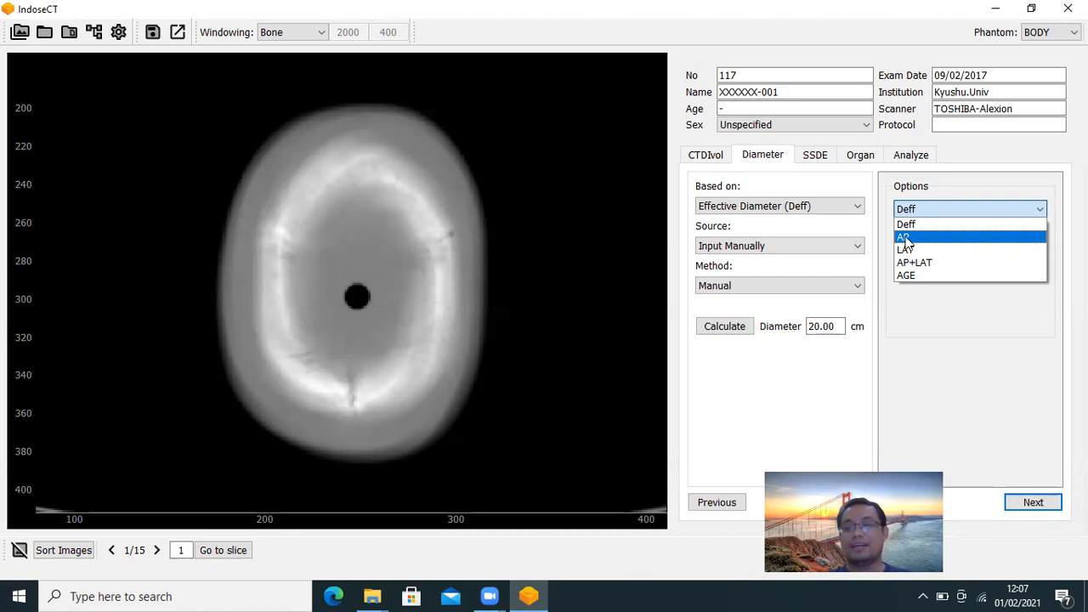
left_click(906, 238)
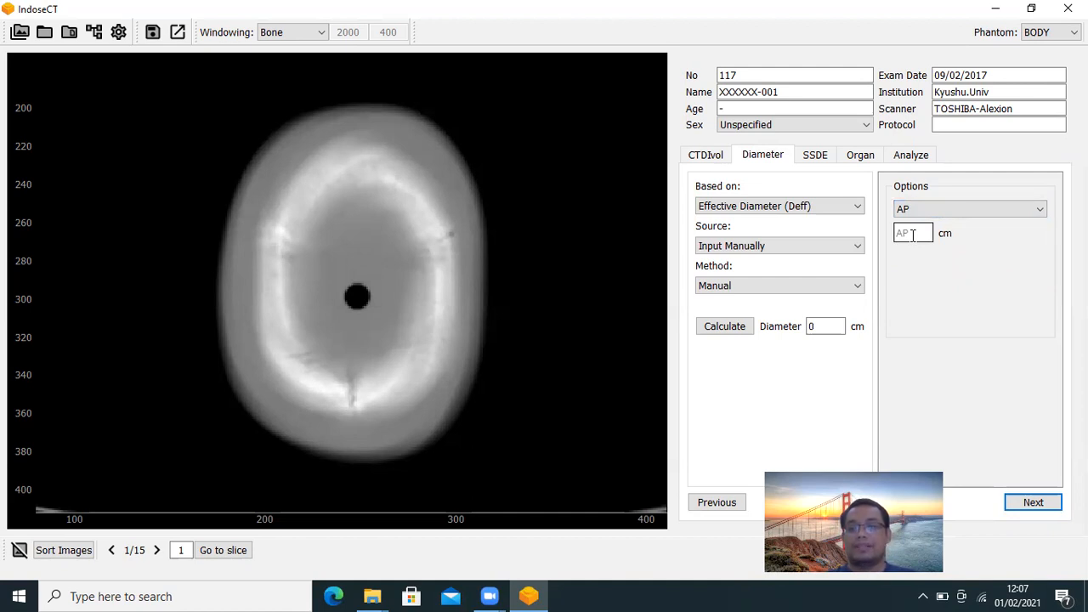
left_click(912, 235)
type("20")
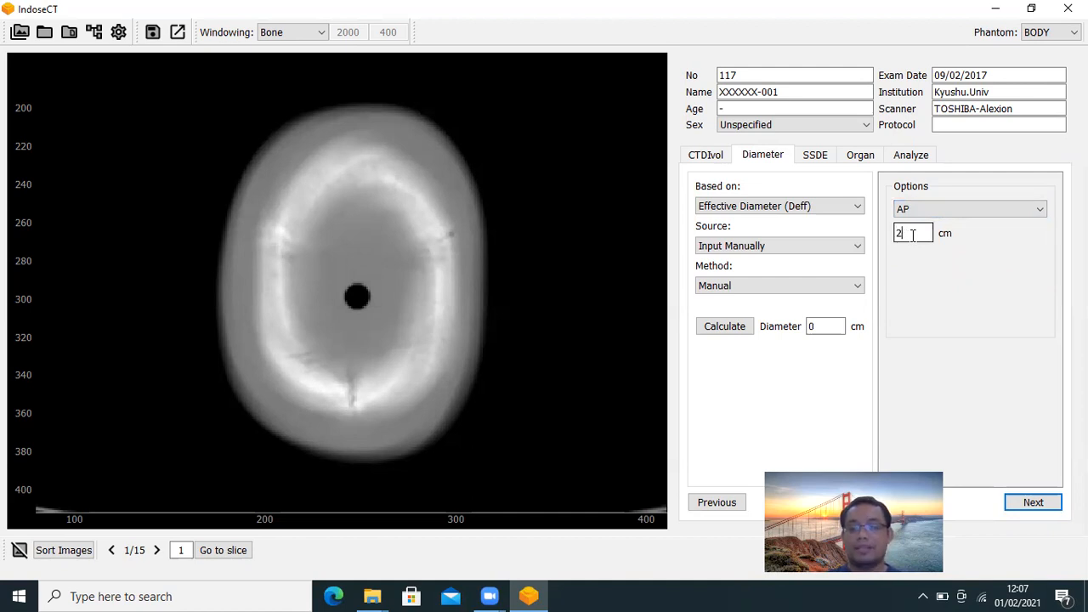
left_click(739, 324)
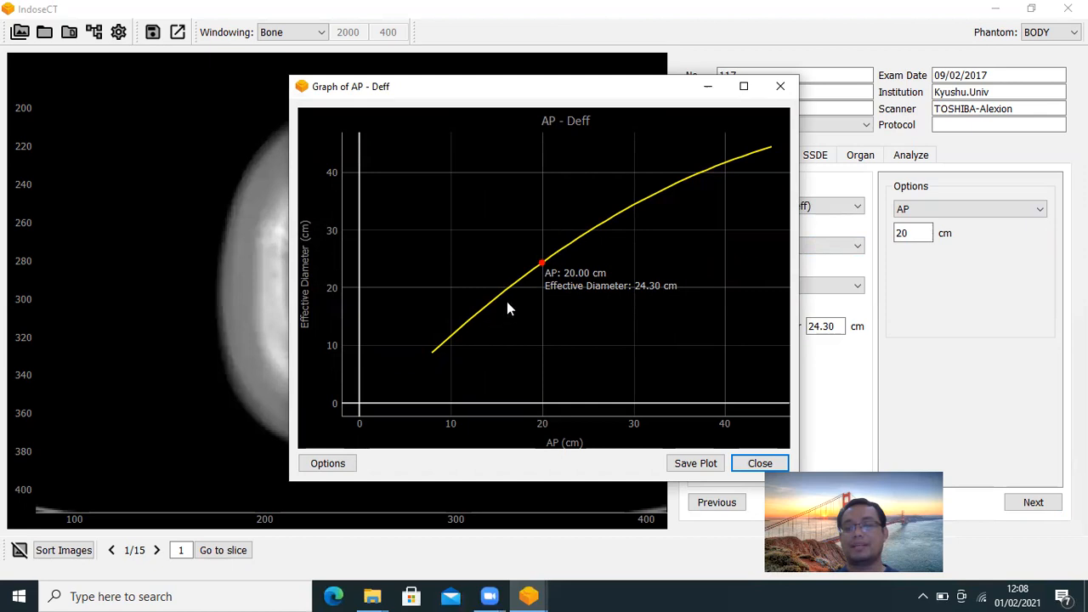
left_click(781, 86)
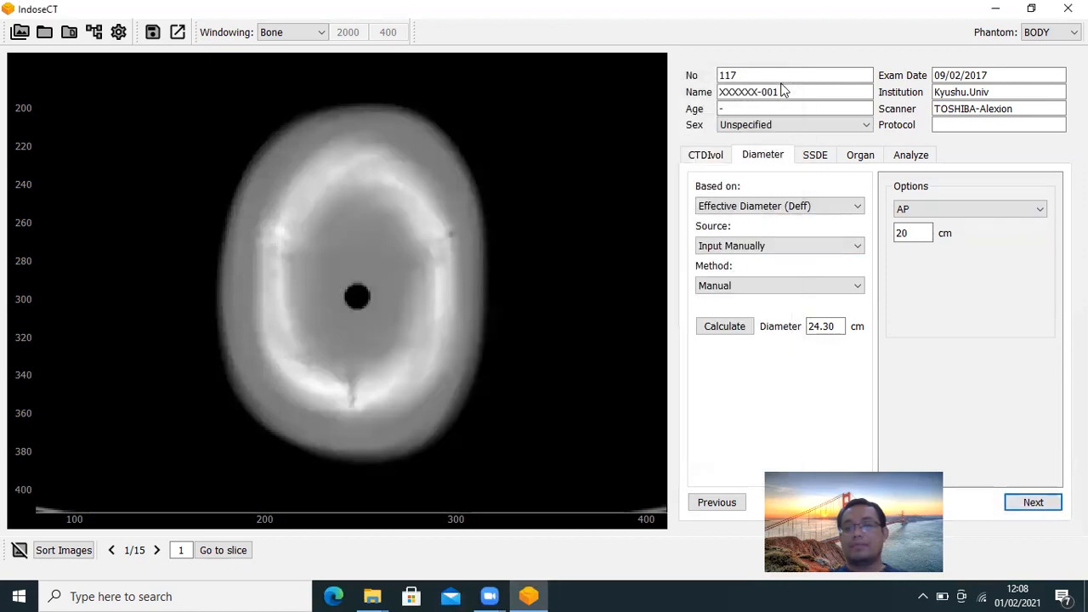
Step: Calculate the effective diameter from a manually entered LAT dimension of 20 cm and close its graph
left_click(927, 210)
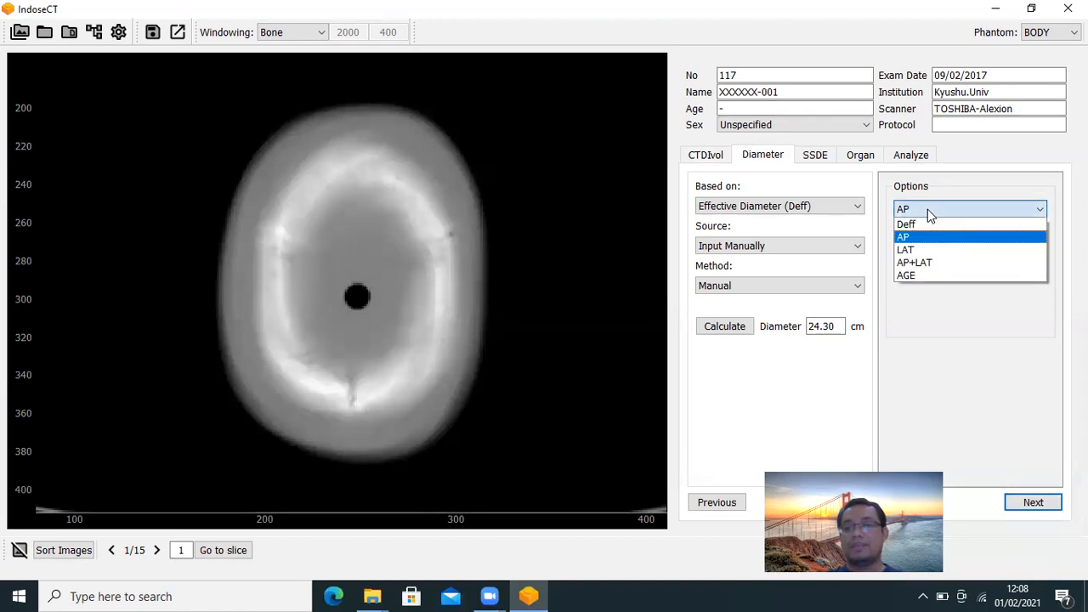
left_click(907, 249)
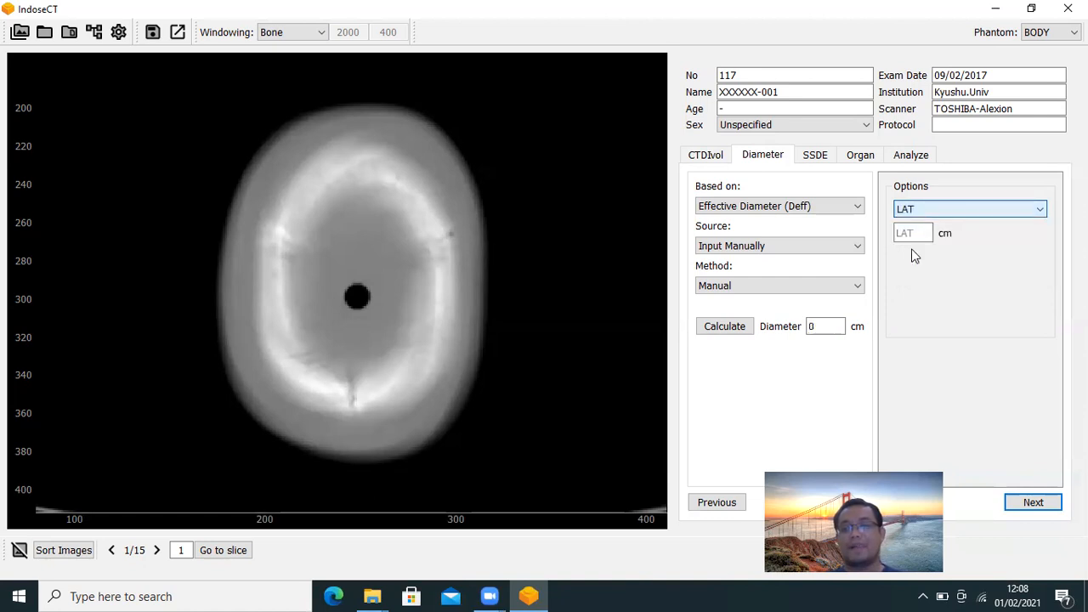
left_click(919, 230)
type("20")
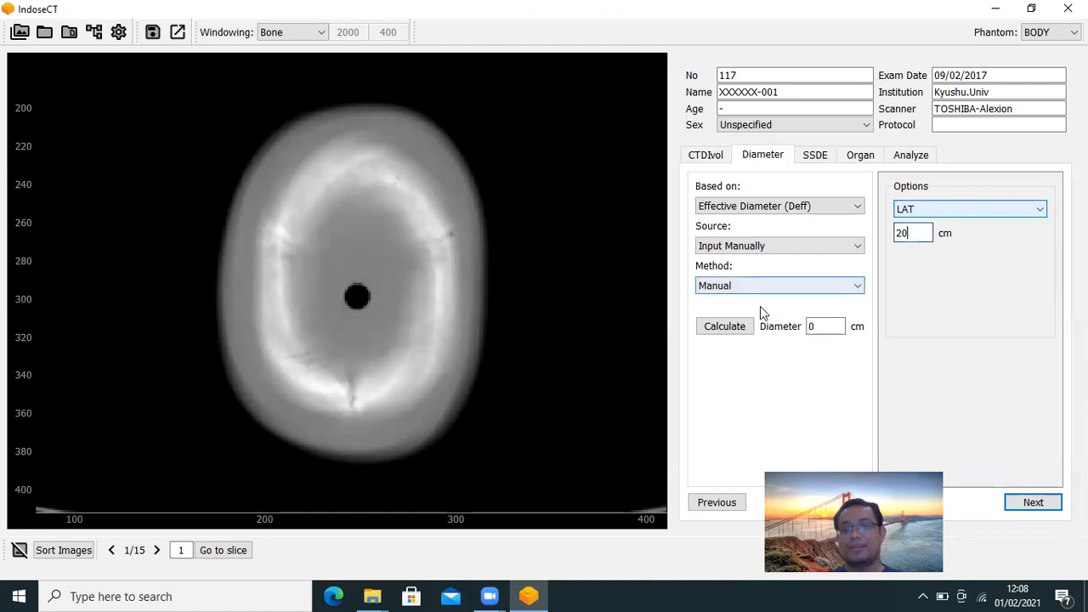
left_click(728, 326)
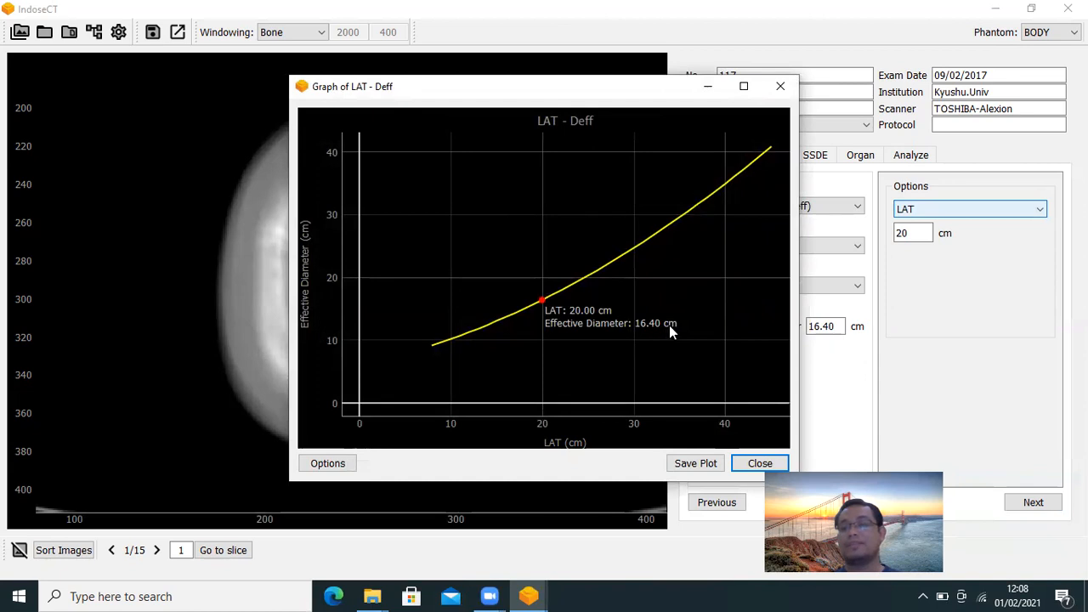
left_click(782, 86)
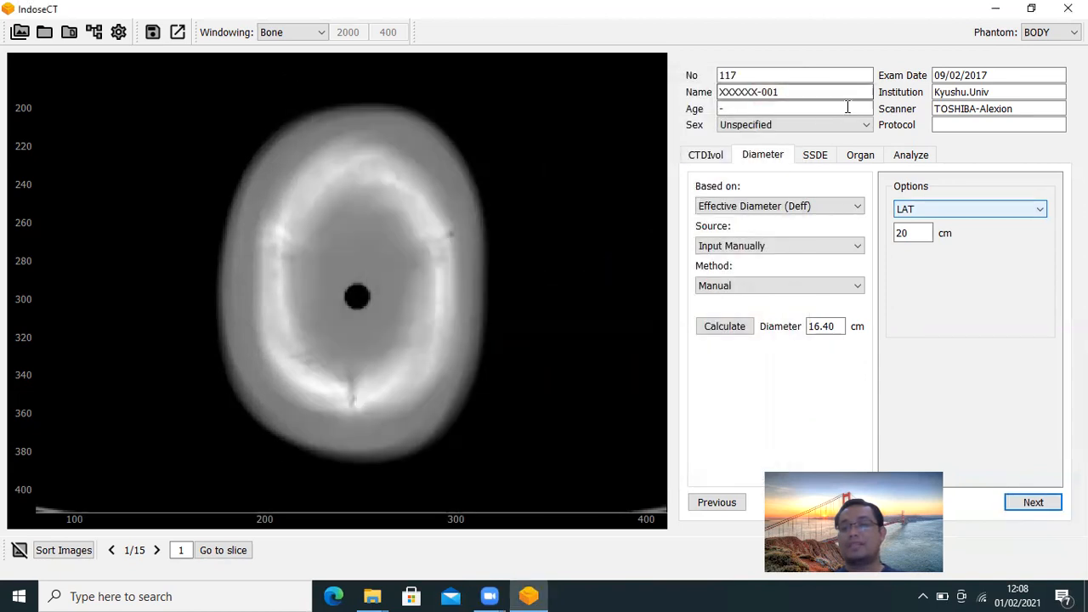
Step: Calculate the effective diameter from manually entered AP+LAT dimensions of 20 cm AP and 24 cm LAT, and close its graph
left_click(975, 211)
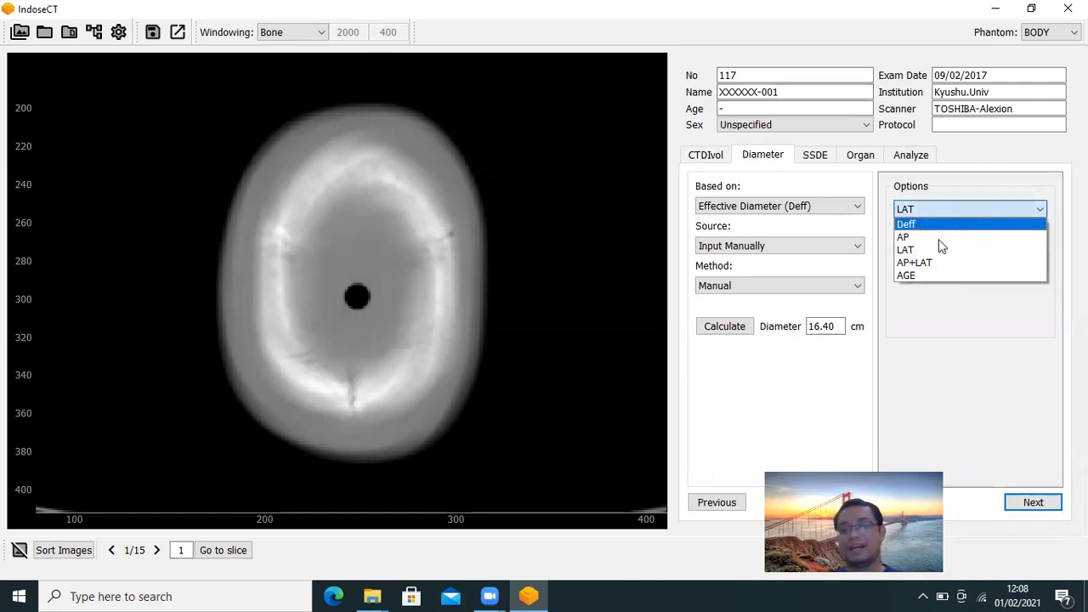
left_click(923, 264)
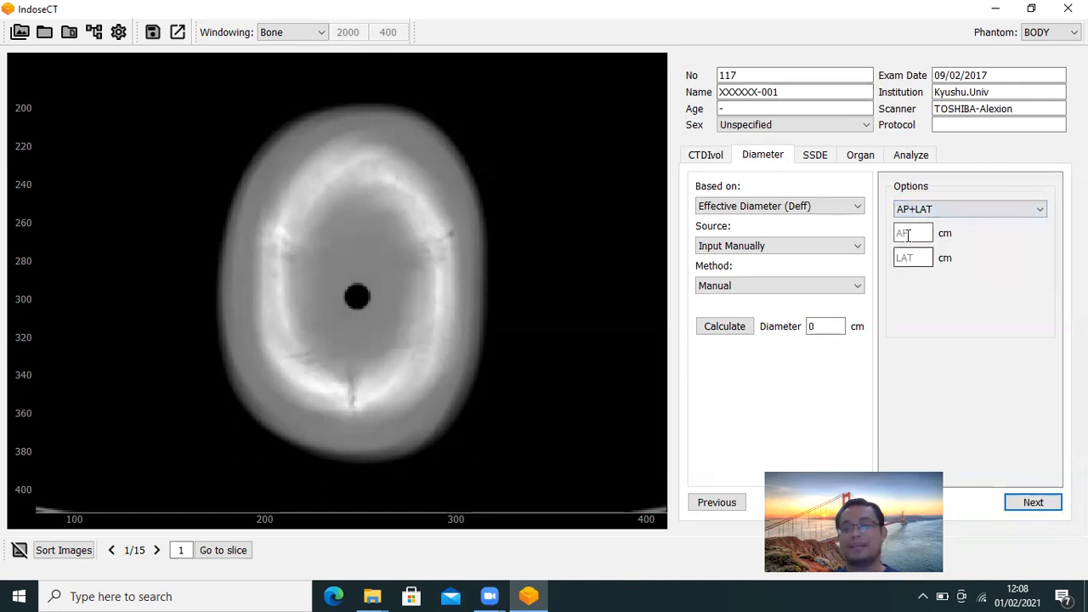
type("20")
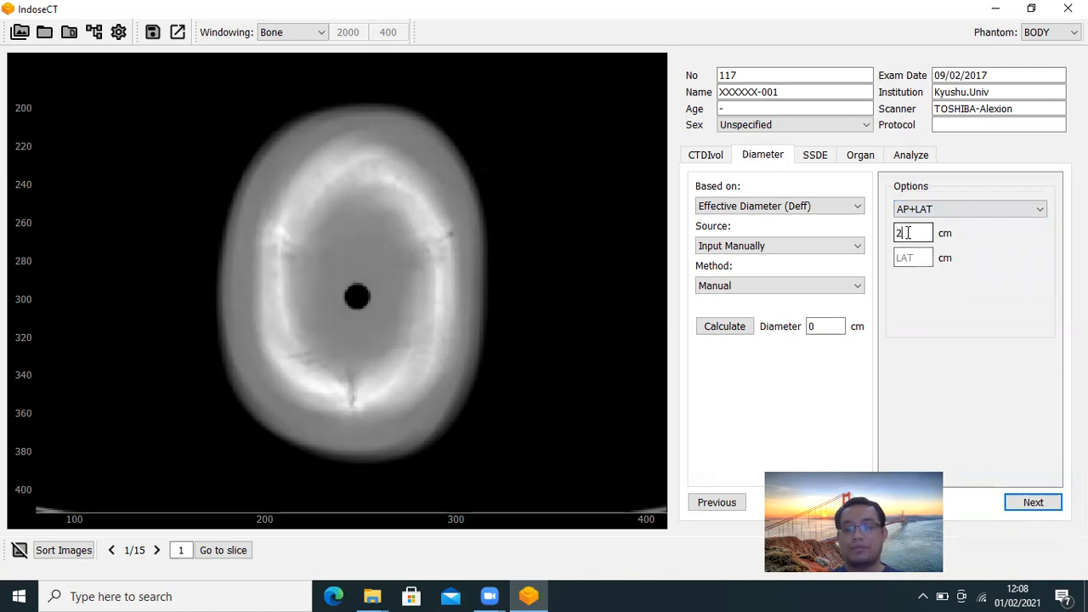
left_click(907, 256)
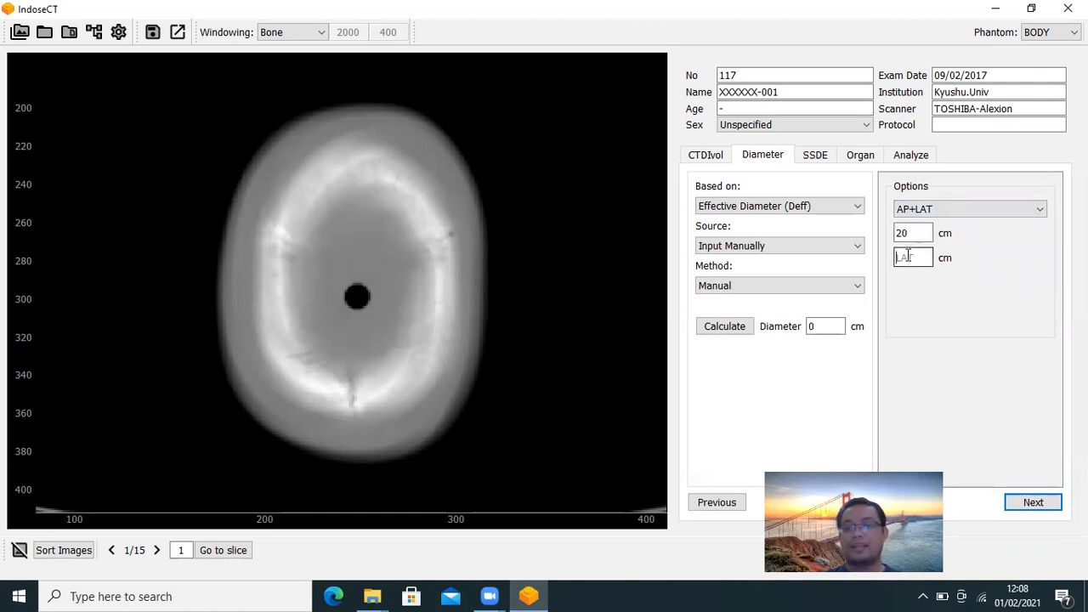
type("24")
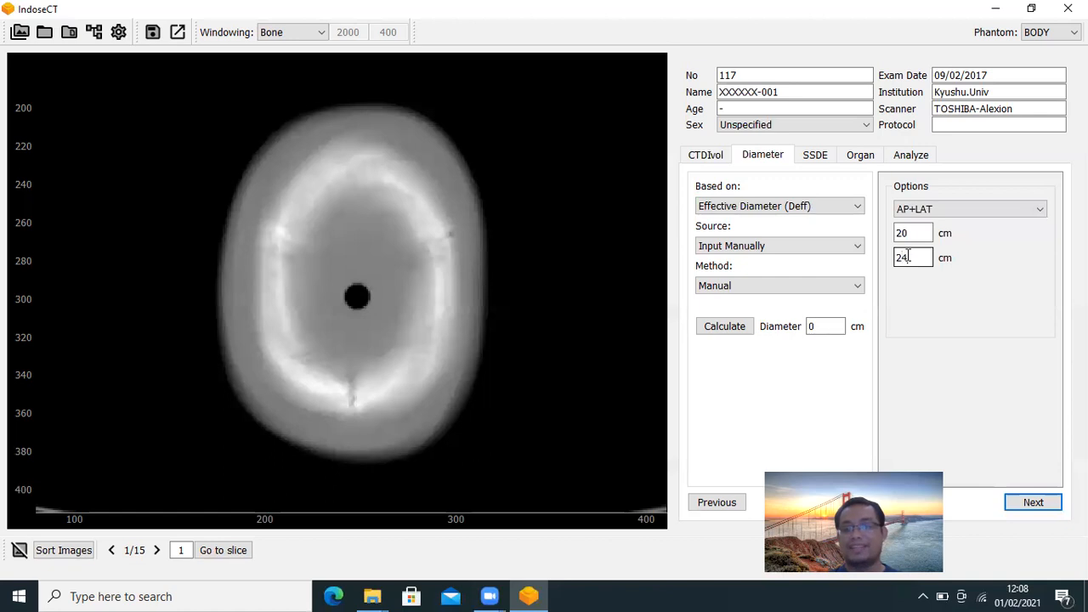
left_click(723, 327)
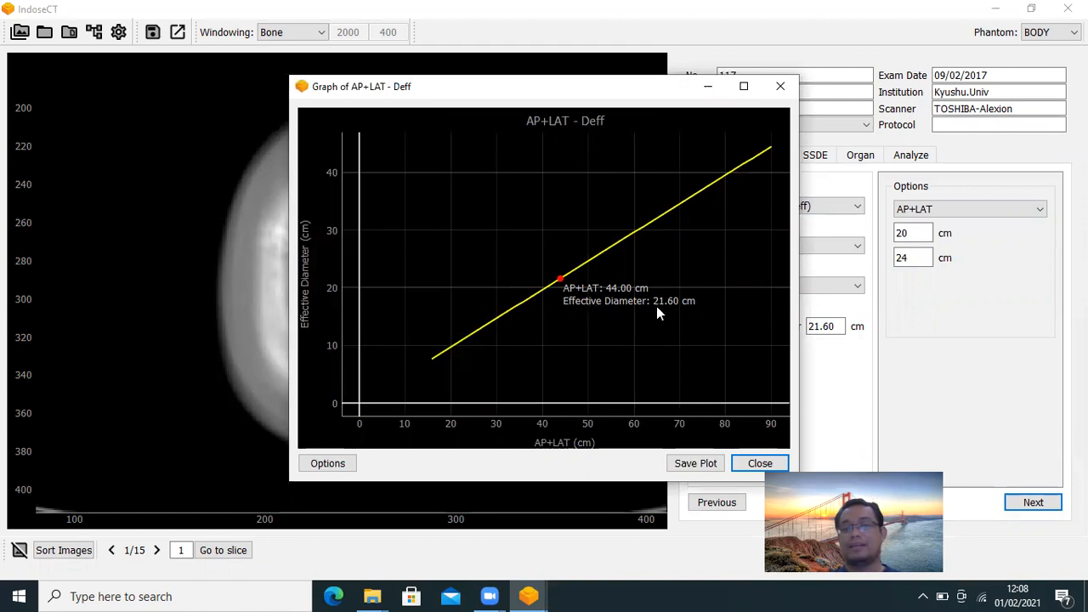
left_click(780, 86)
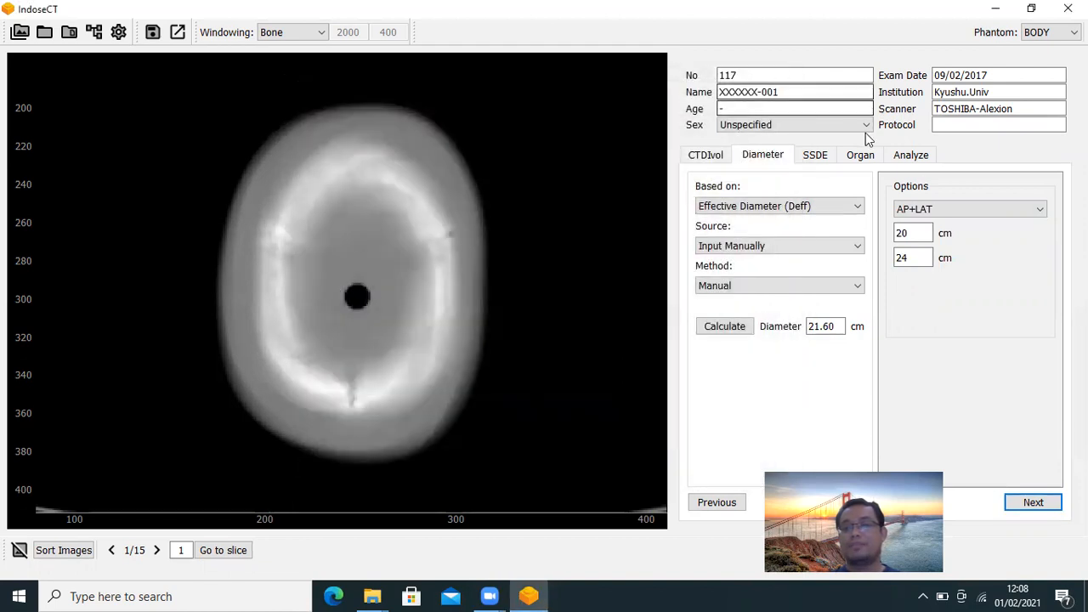
Step: Base the manual diameter input on AGE and set it to 8 years and 1 month
left_click(950, 207)
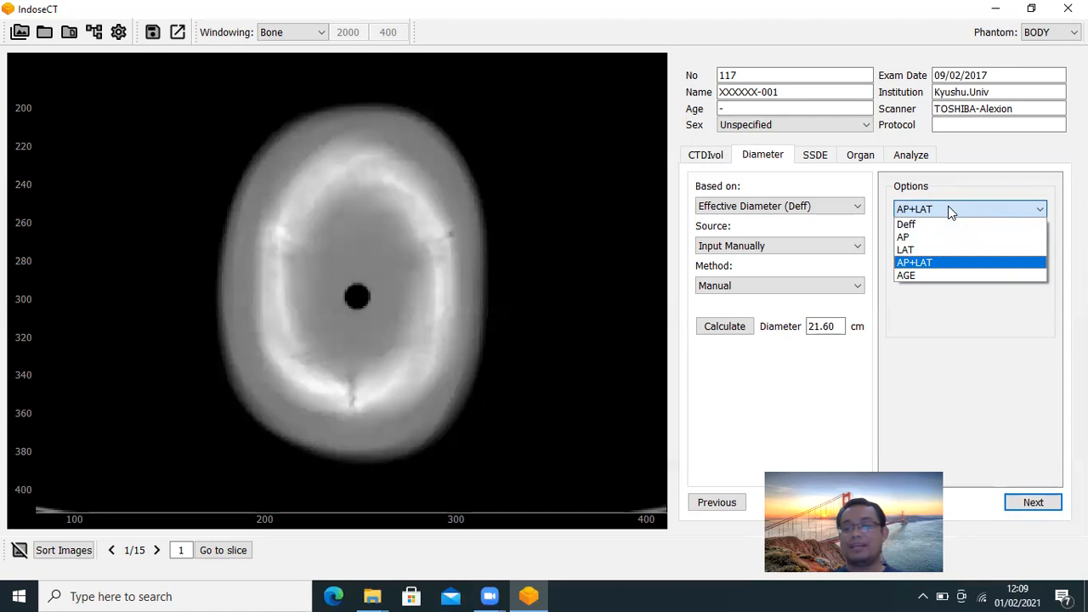
left_click(912, 275)
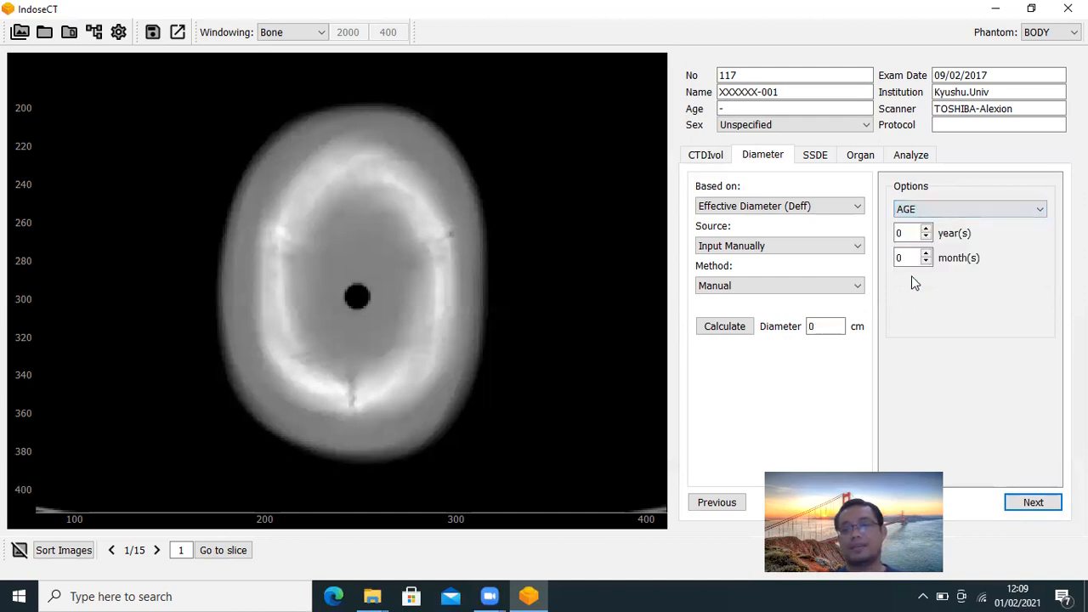
left_click(910, 234)
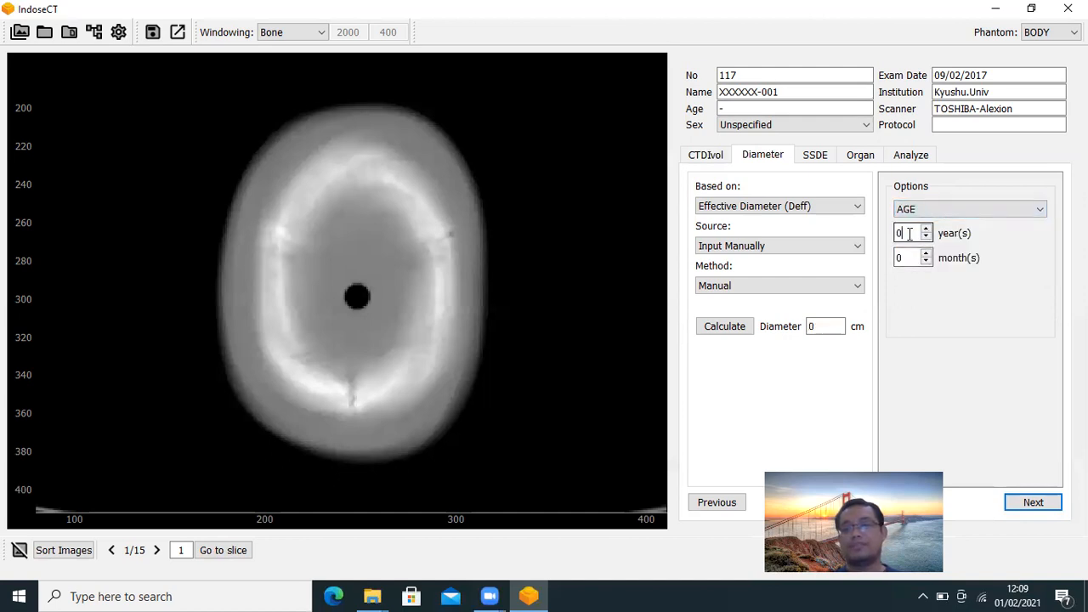
key("BackSpace")
type("8")
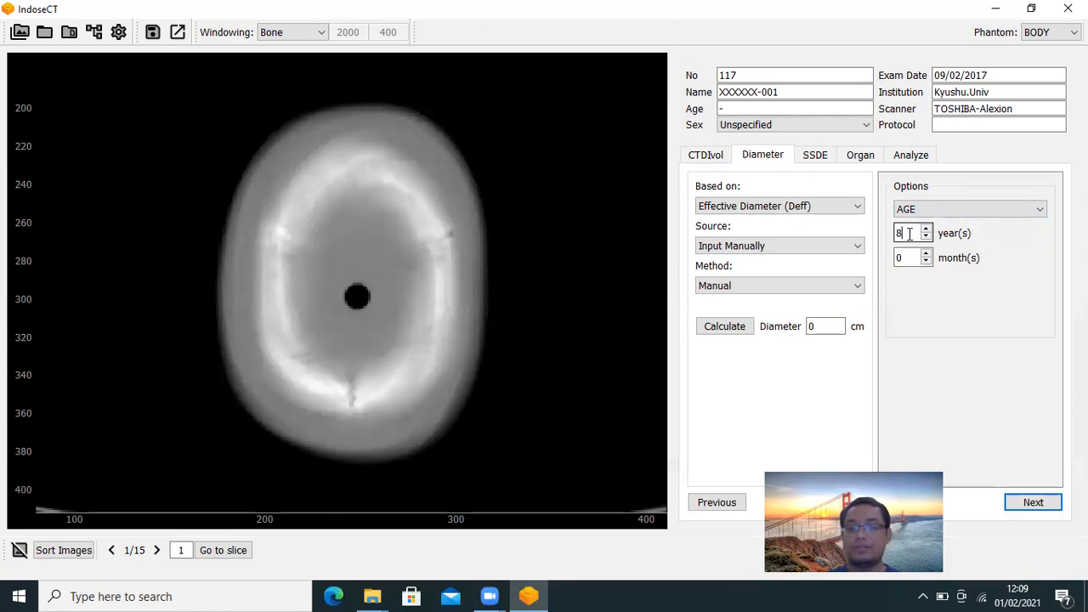
left_click(910, 257)
left_click(910, 255)
key("BackSpace")
type("1")
Step: Calculate the effective diameter from the entered age, move the graph clear of the diameter settings, and close it
left_click(730, 331)
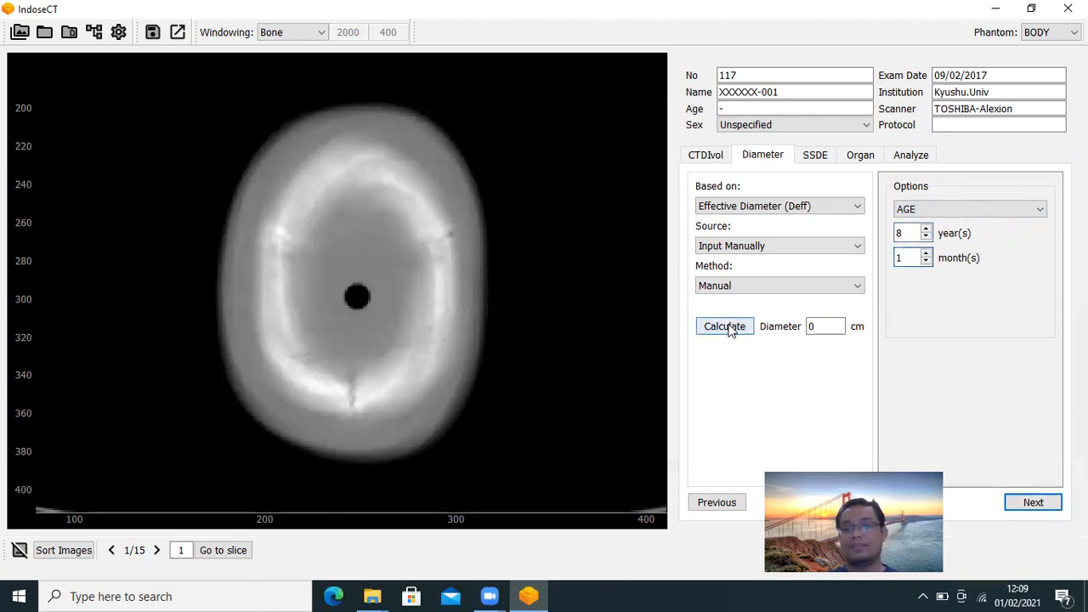
left_click(727, 329)
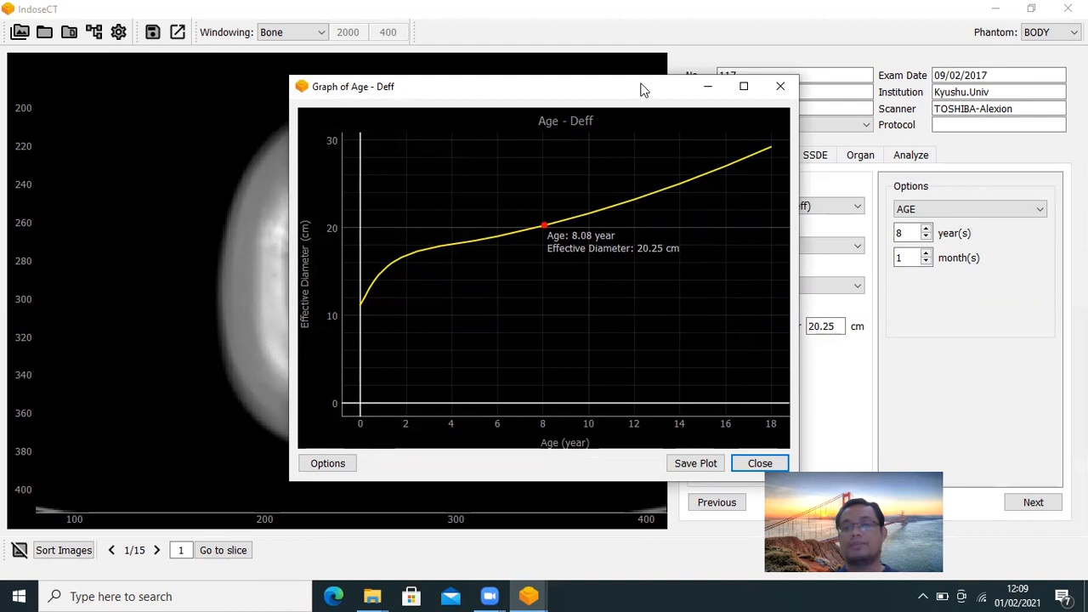
left_click_drag(638, 90, 522, 94)
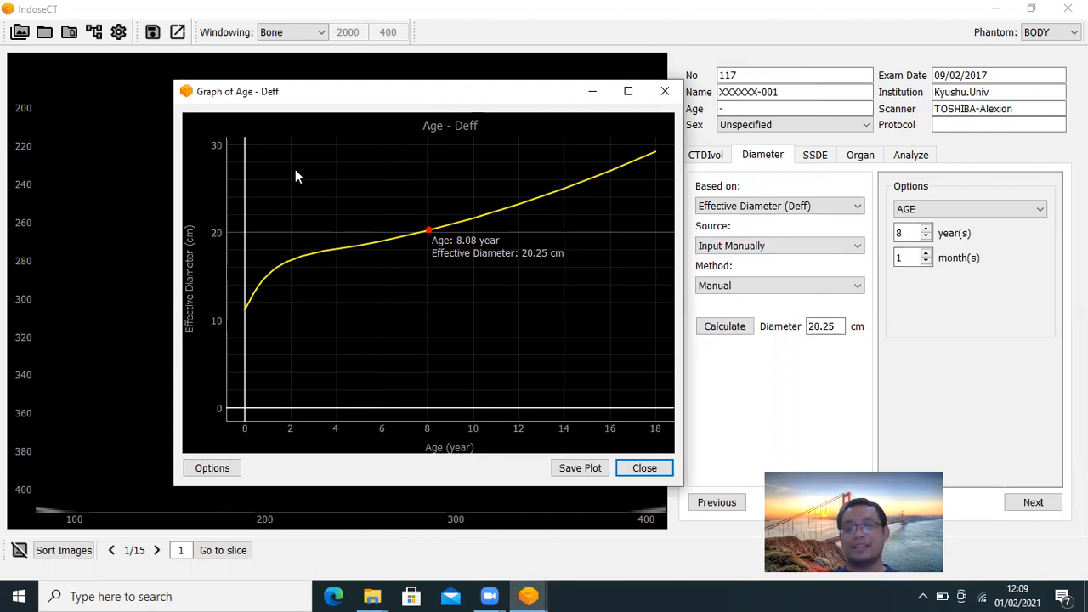
left_click(665, 91)
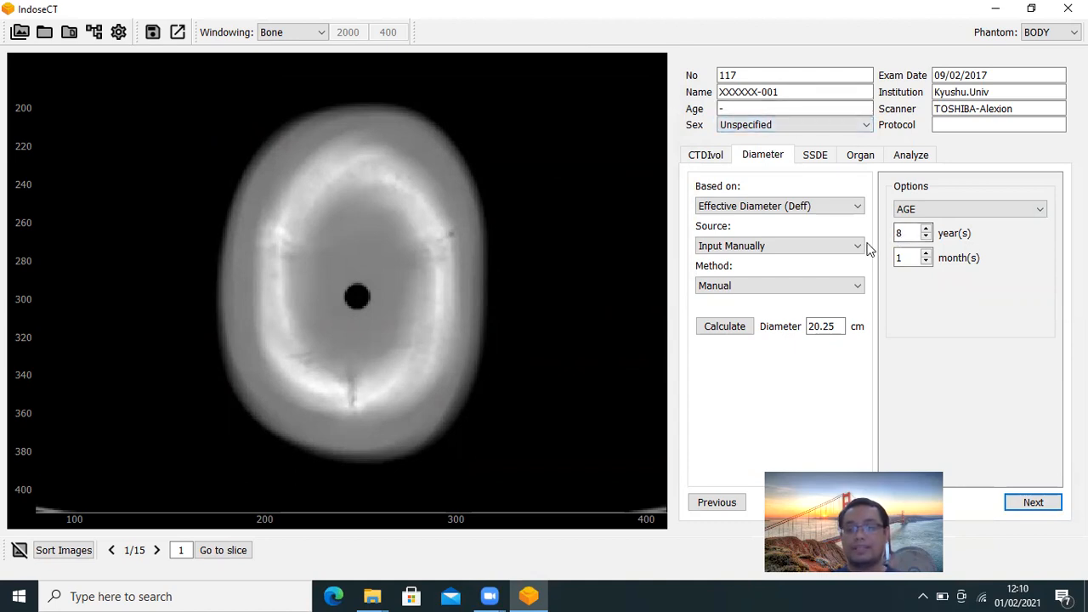
Step: Set the diameter source to Get from Image with the Manual method
left_click(822, 247)
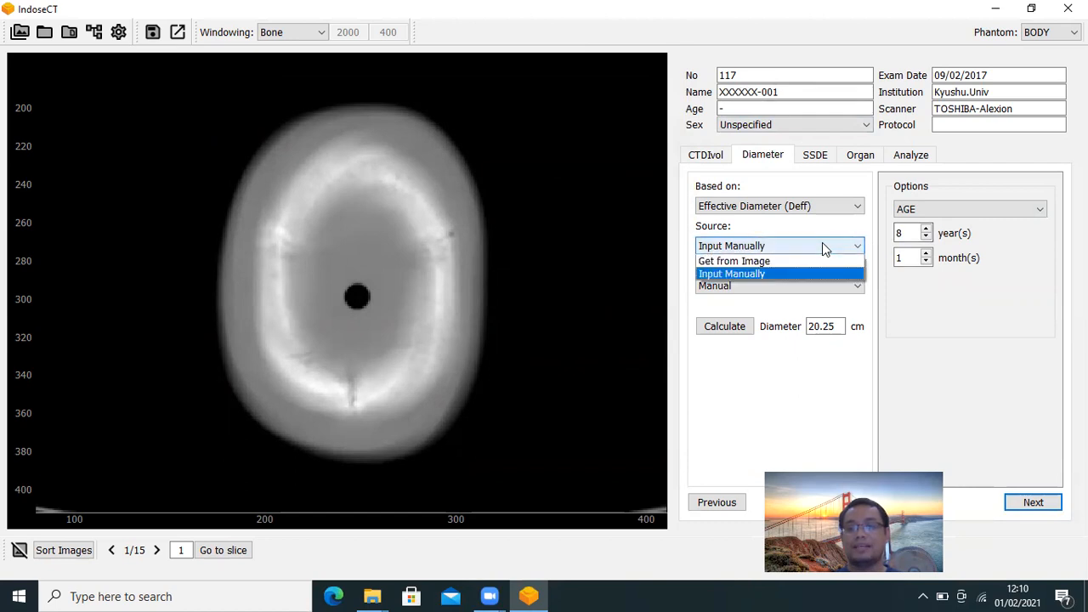
left_click(763, 262)
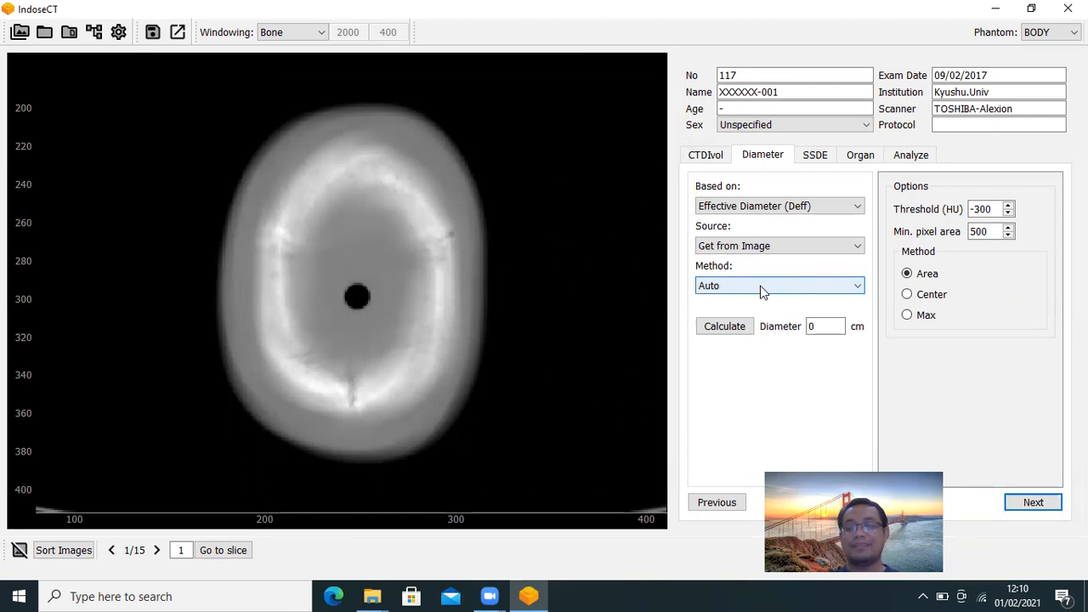
left_click(762, 289)
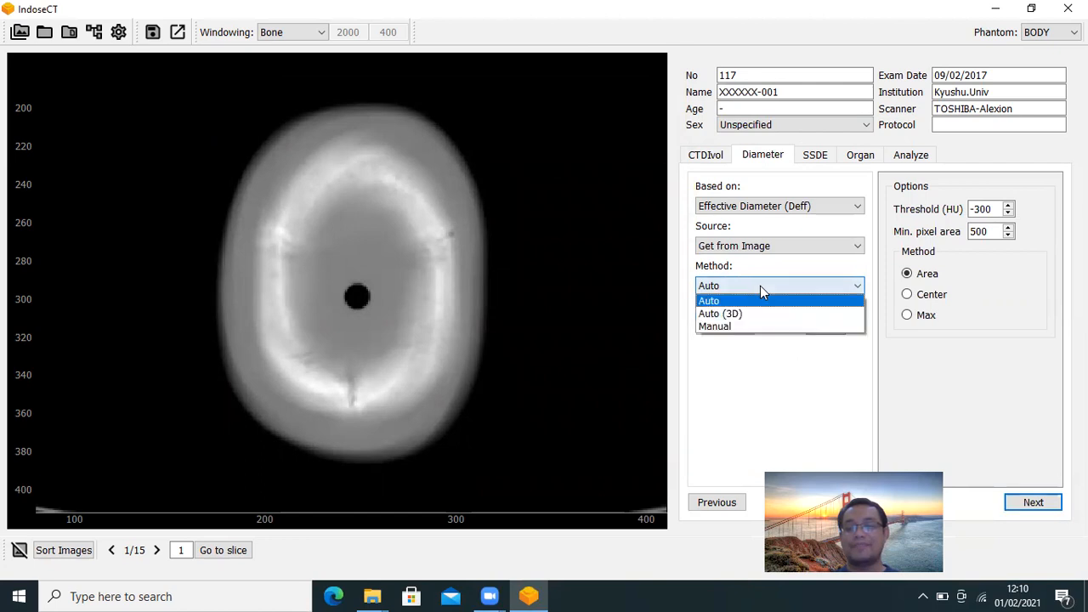
left_click(728, 329)
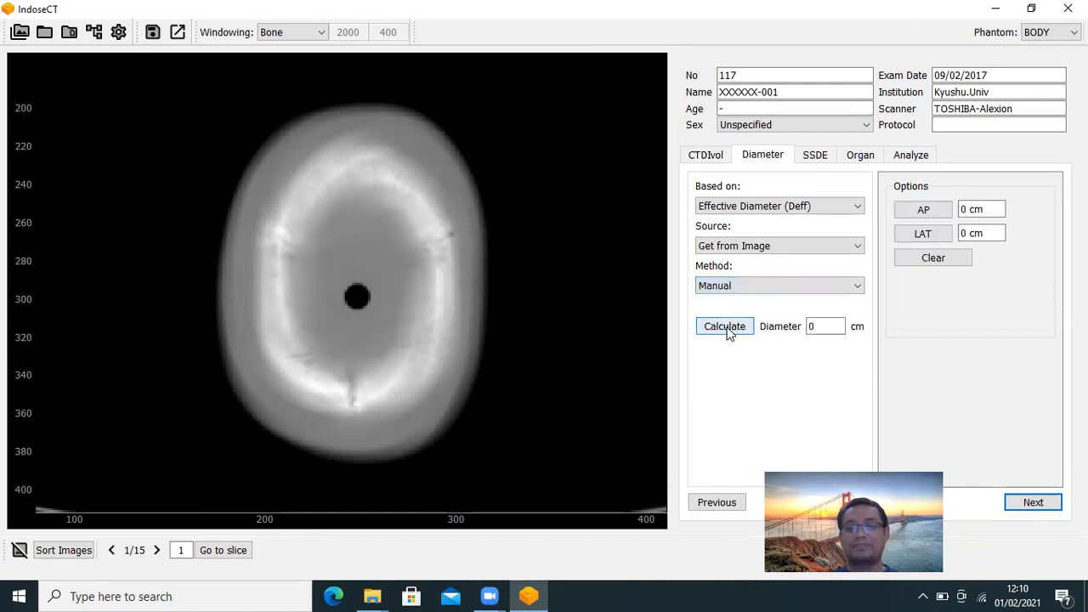
Step: Place the AP measuring line on the slice and fit its ends to the head's front and back edges, about 14.6 cm long
left_click(926, 211)
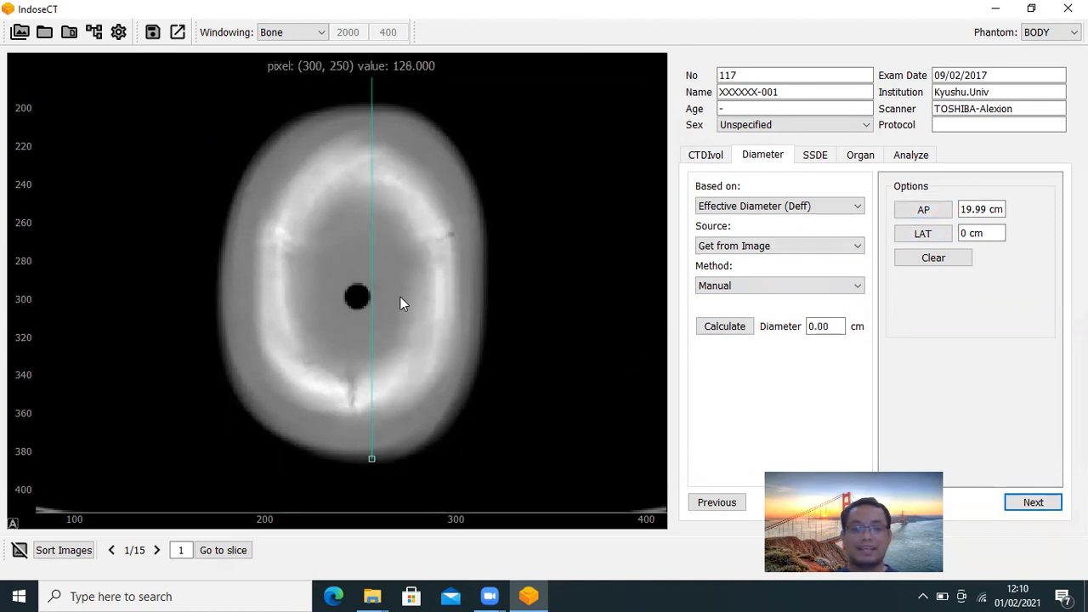
left_click_drag(368, 452, 366, 464)
left_click_drag(567, 163, 550, 329)
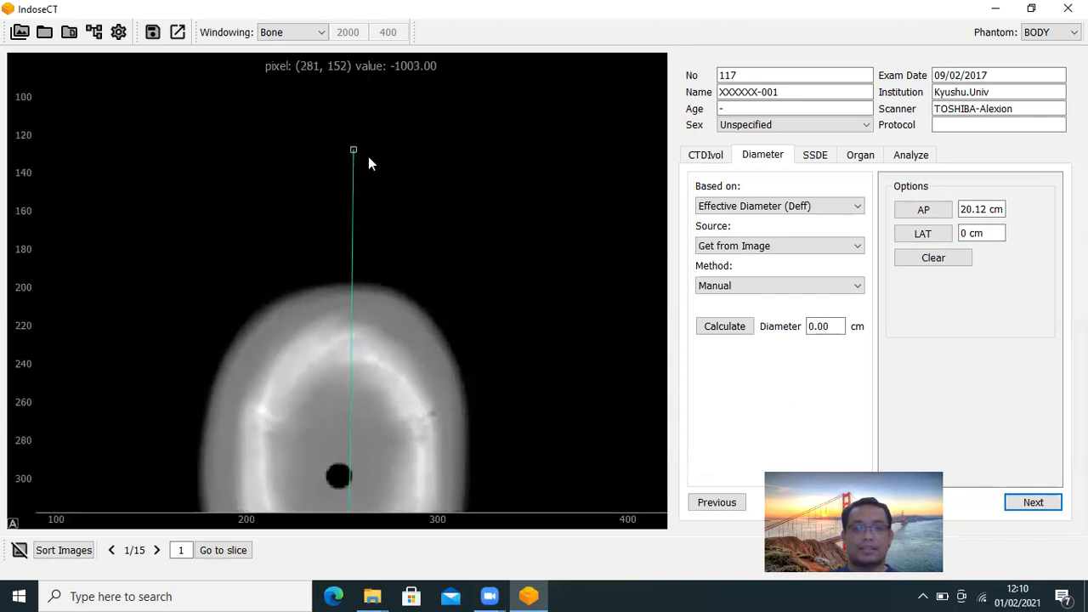
left_click_drag(354, 154, 344, 287)
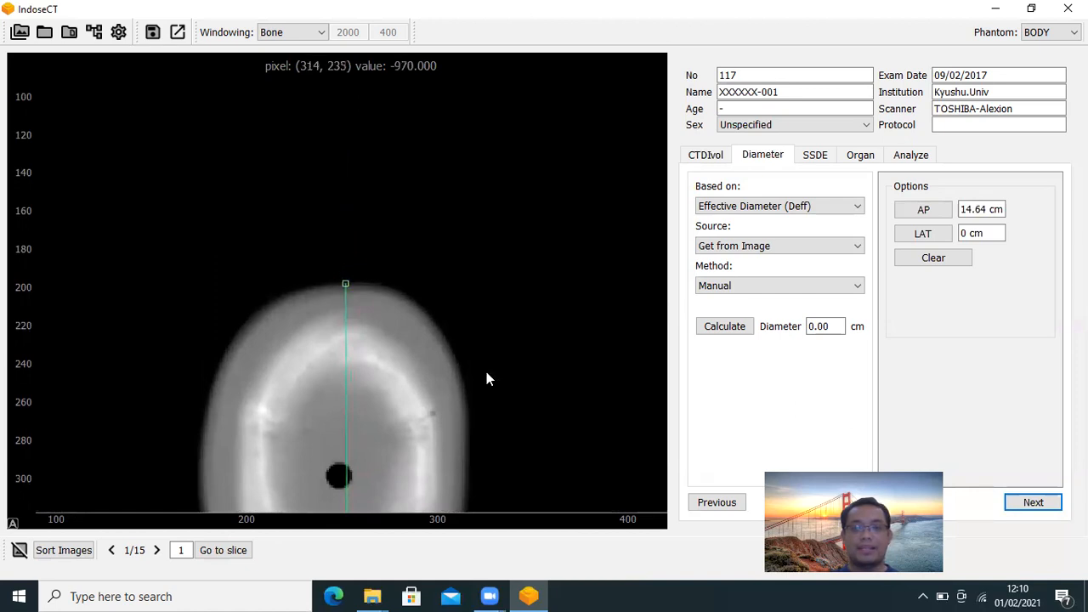
left_click_drag(512, 390, 521, 255)
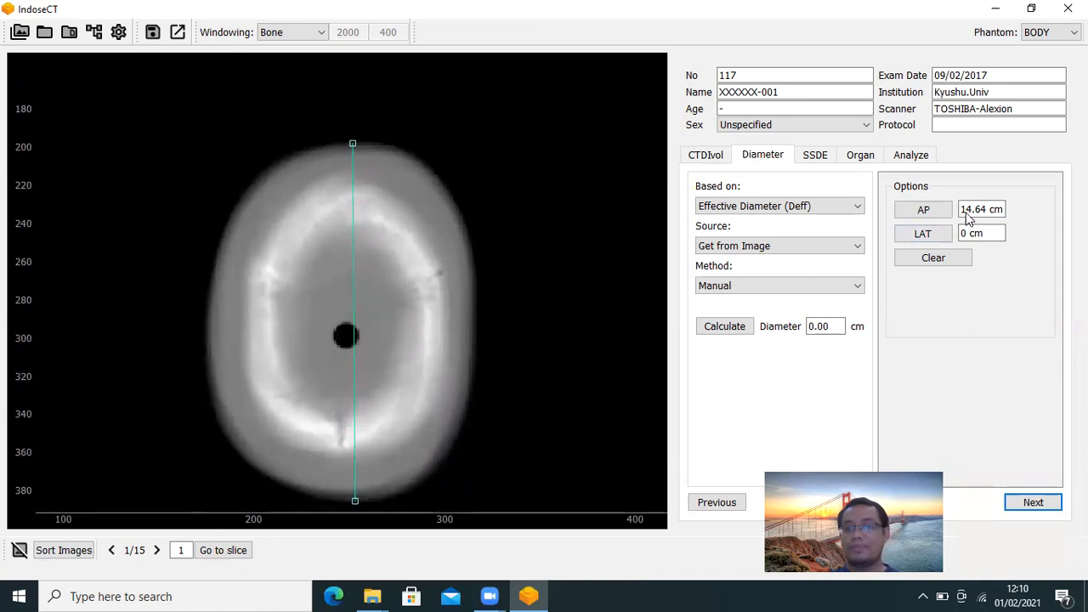
Step: Place the LAT measuring line and fit its ends to the head's two side edges, about 10.9 cm long
left_click(913, 242)
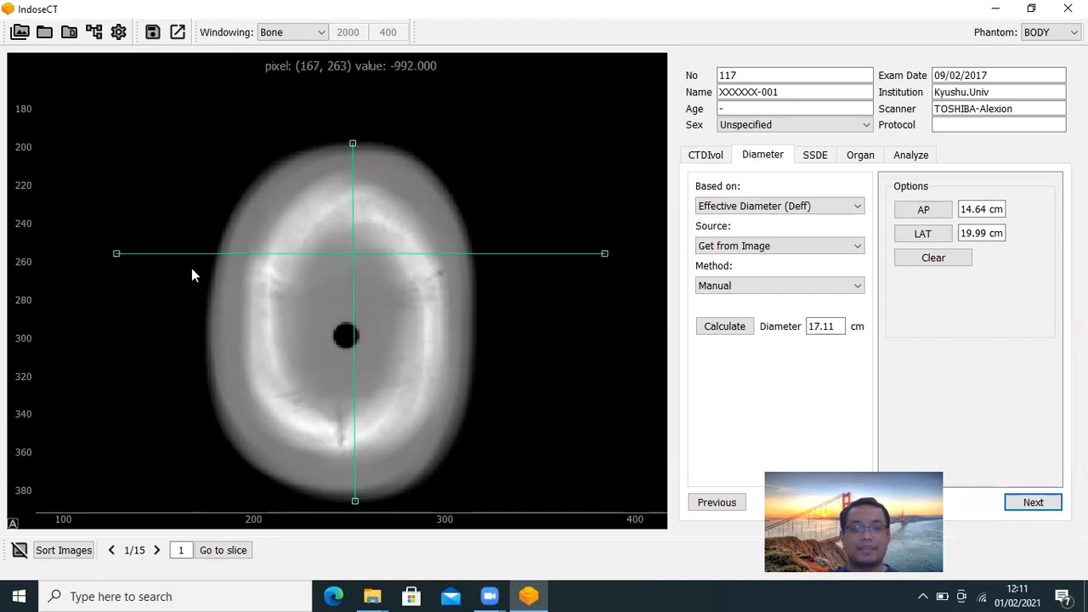
left_click_drag(117, 253, 208, 316)
left_click_drag(603, 255, 474, 322)
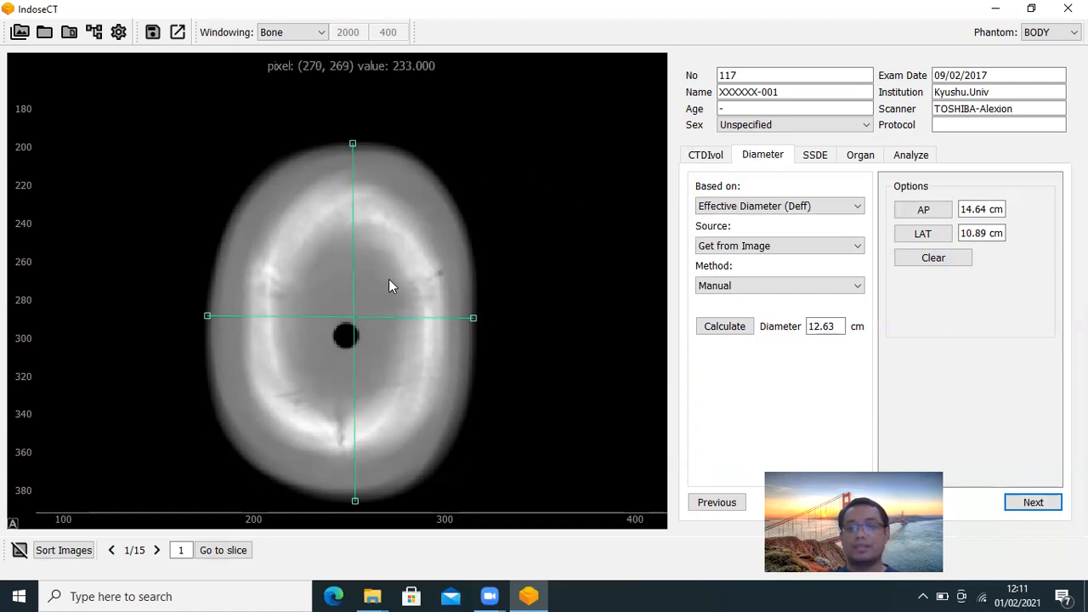
Step: Keep Get from Image as the diameter source and switch the method to Auto
left_click(763, 246)
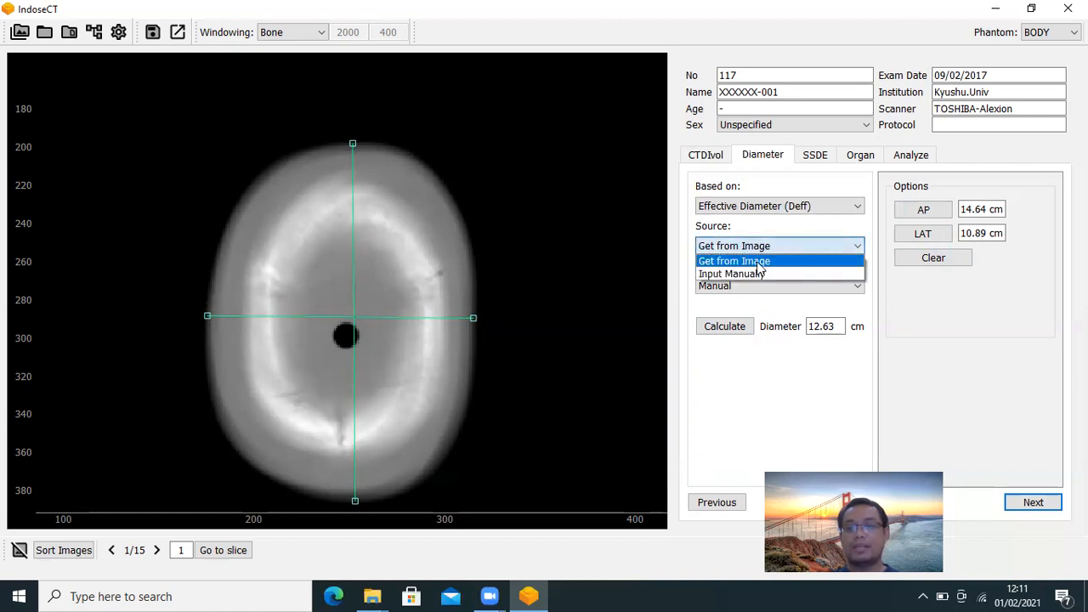
left_click(758, 263)
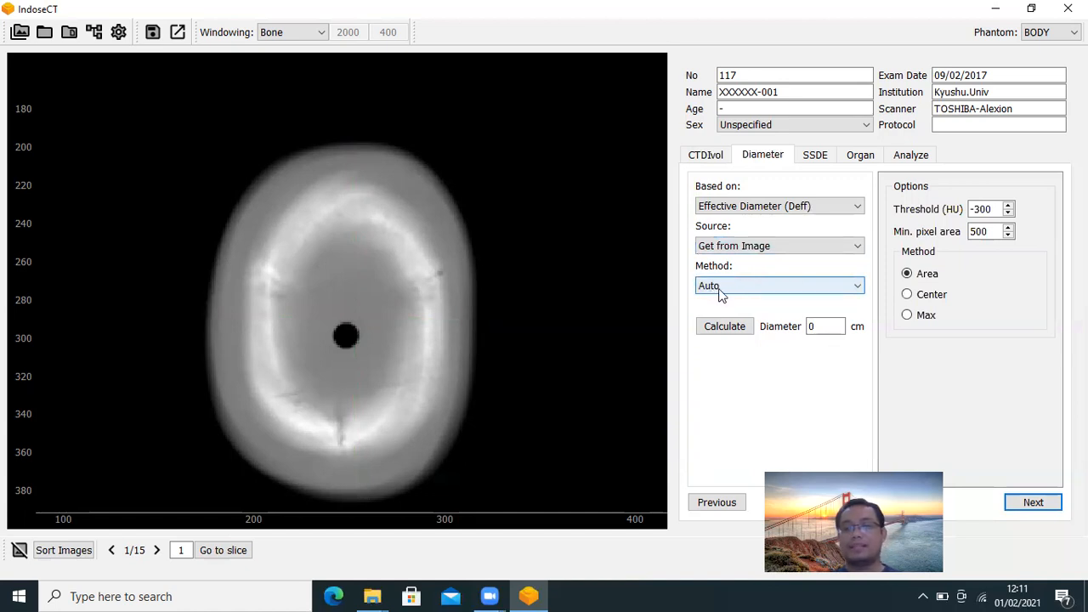
Step: Try the Center and Max options for the automatic diameter and return to Area
left_click(908, 296)
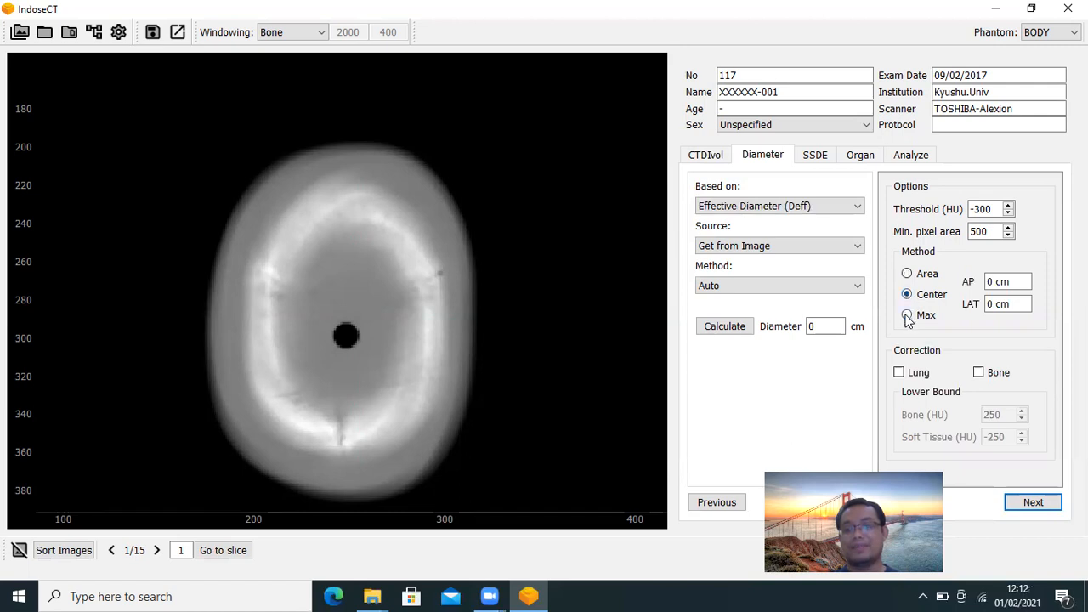
left_click(907, 316)
left_click(909, 297)
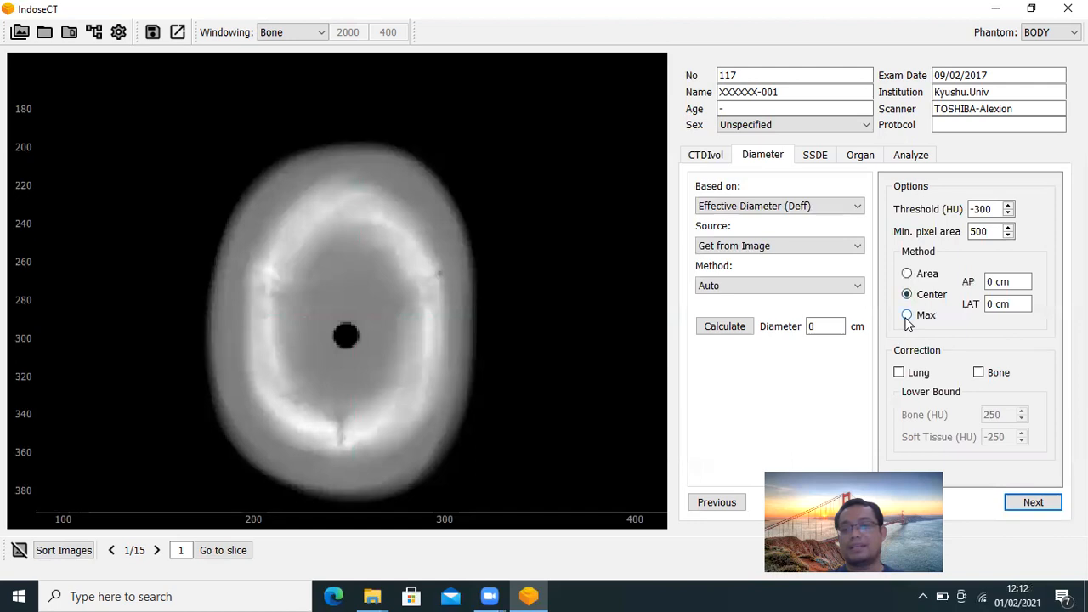
left_click(908, 274)
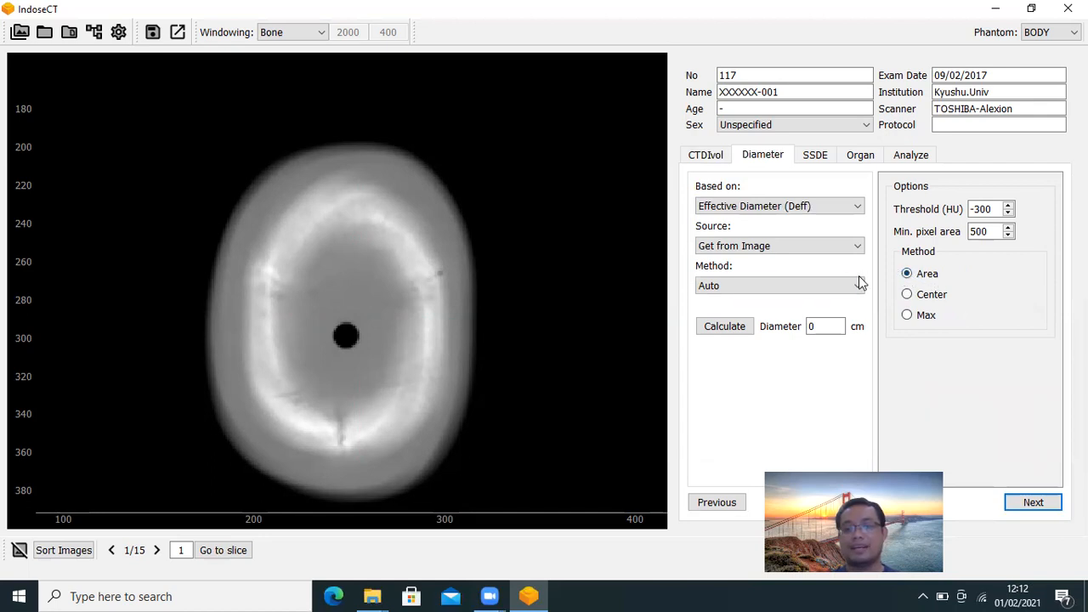
Step: Calculate the effective diameter automatically with the Area option and inspect the detected head contour up close
left_click(725, 326)
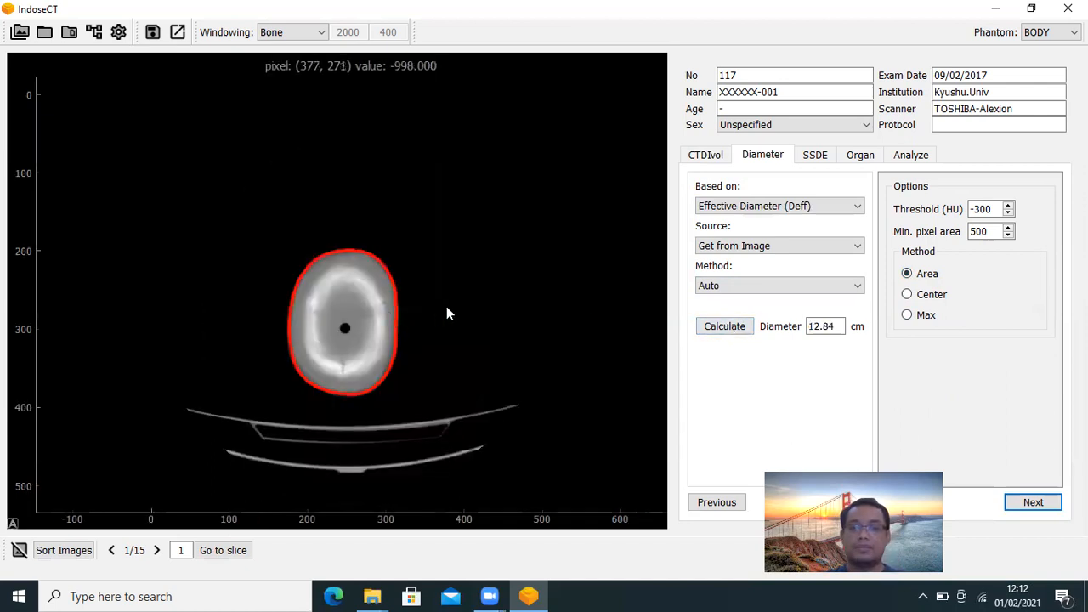
scroll(447, 308, "up", 3)
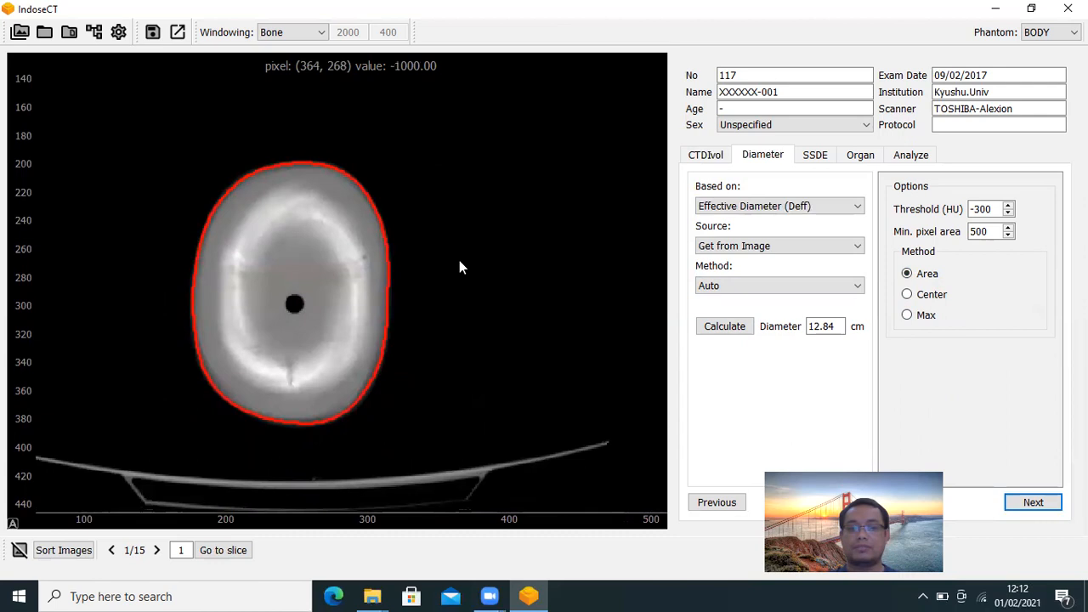
scroll(460, 262, "up", 1)
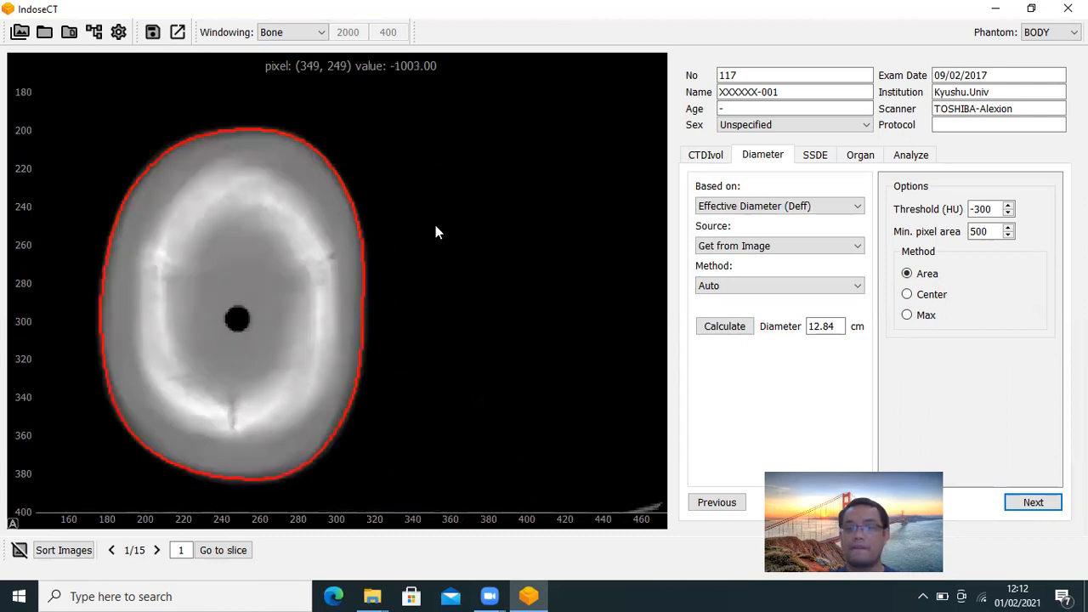
Step: Calculate the automatic effective diameter with the Center option
left_click(908, 295)
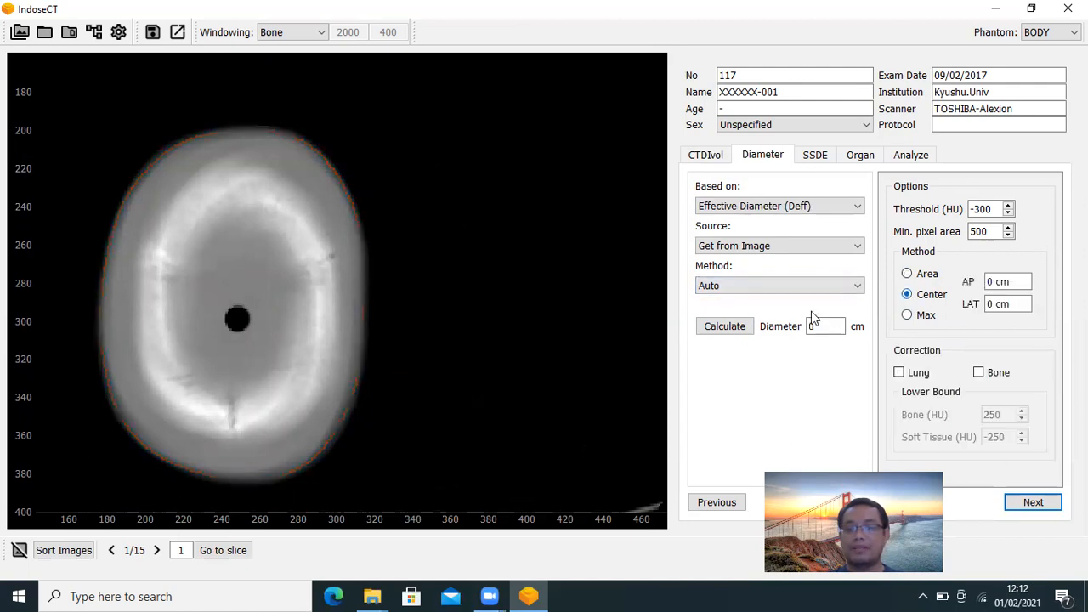
left_click(733, 329)
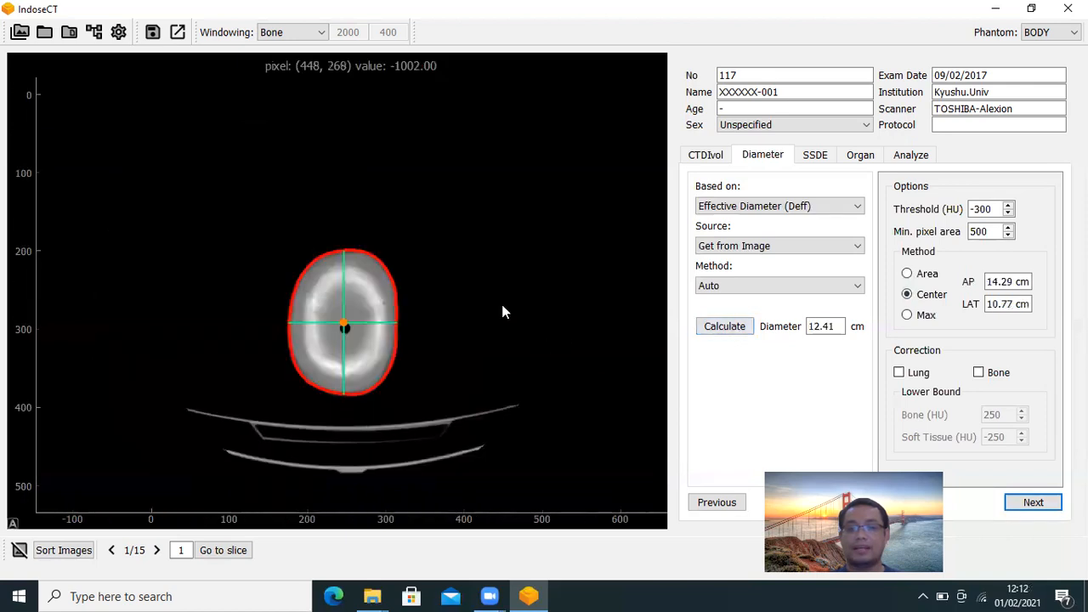
Step: Calculate the automatic effective diameter with the Max option and inspect the diameter lines on the head up close
scroll(502, 313, "up", 3)
left_click_drag(421, 335, 433, 306)
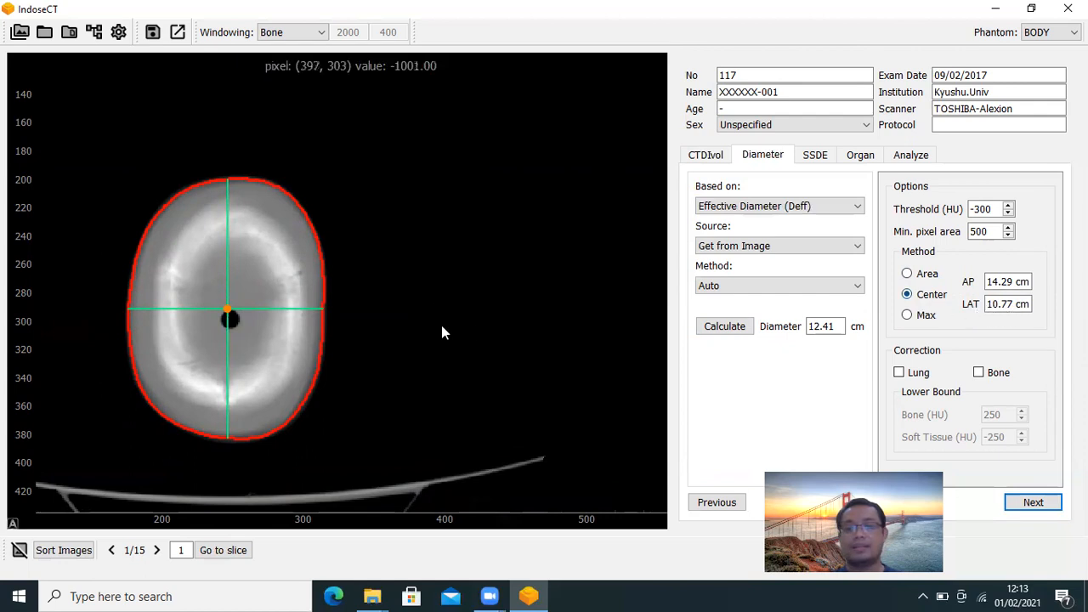
left_click(908, 316)
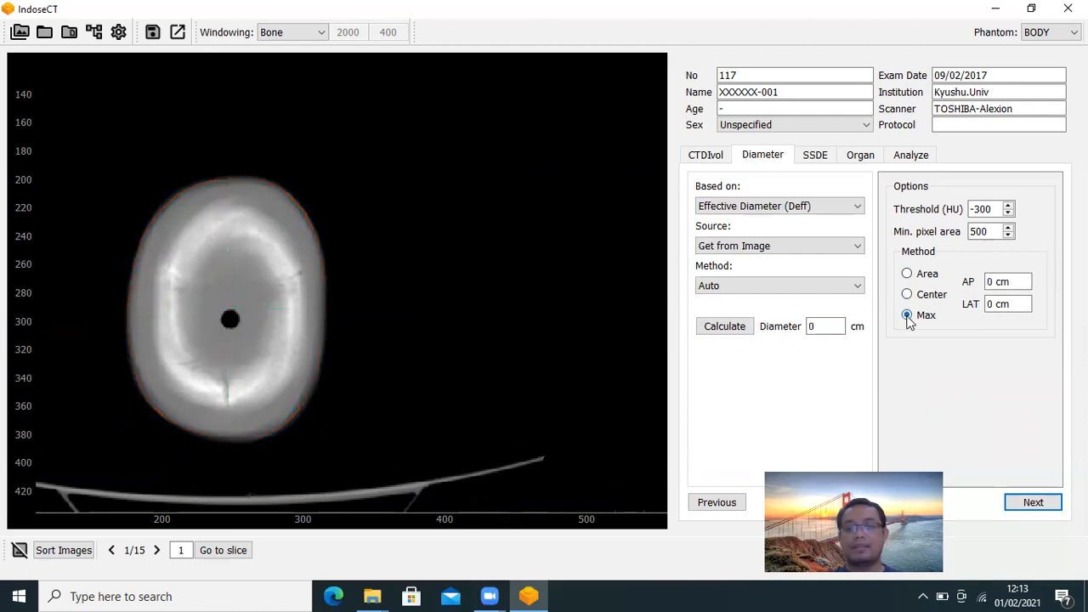
left_click(731, 330)
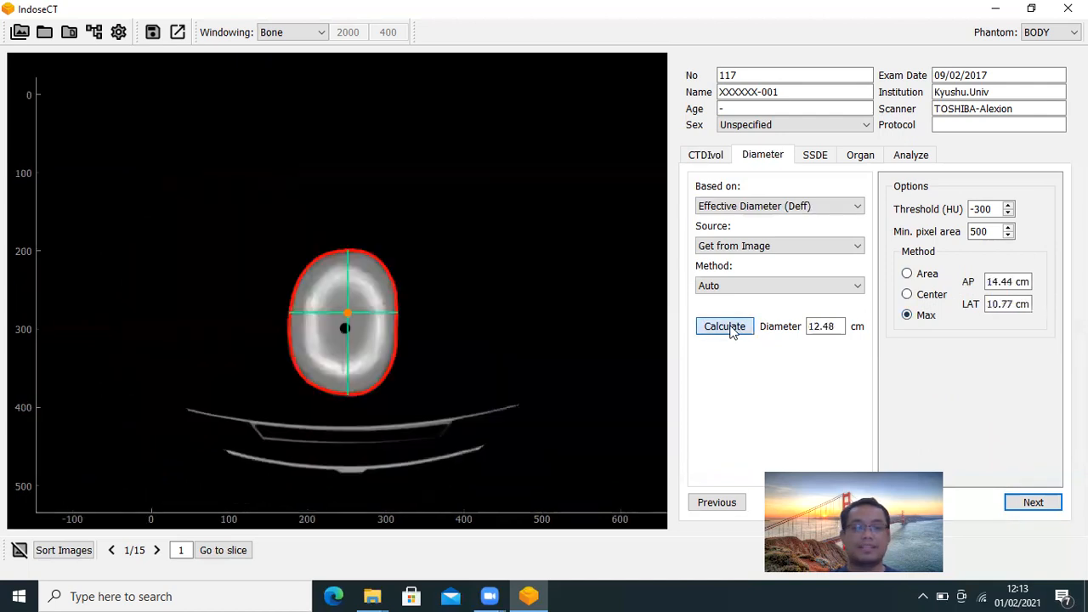
scroll(388, 289, "up", 3)
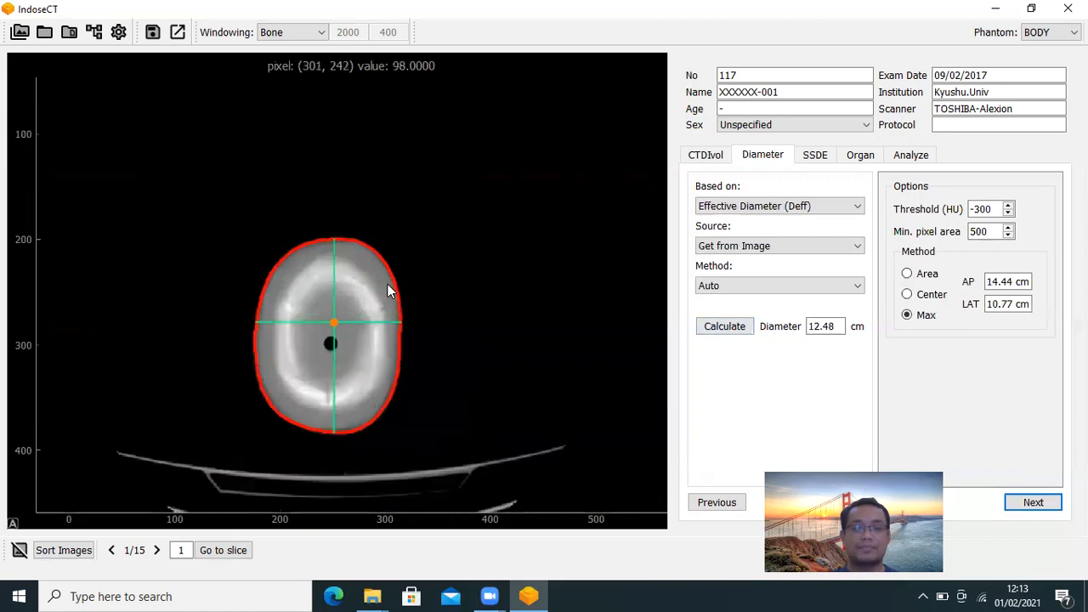
left_click_drag(380, 284, 349, 205)
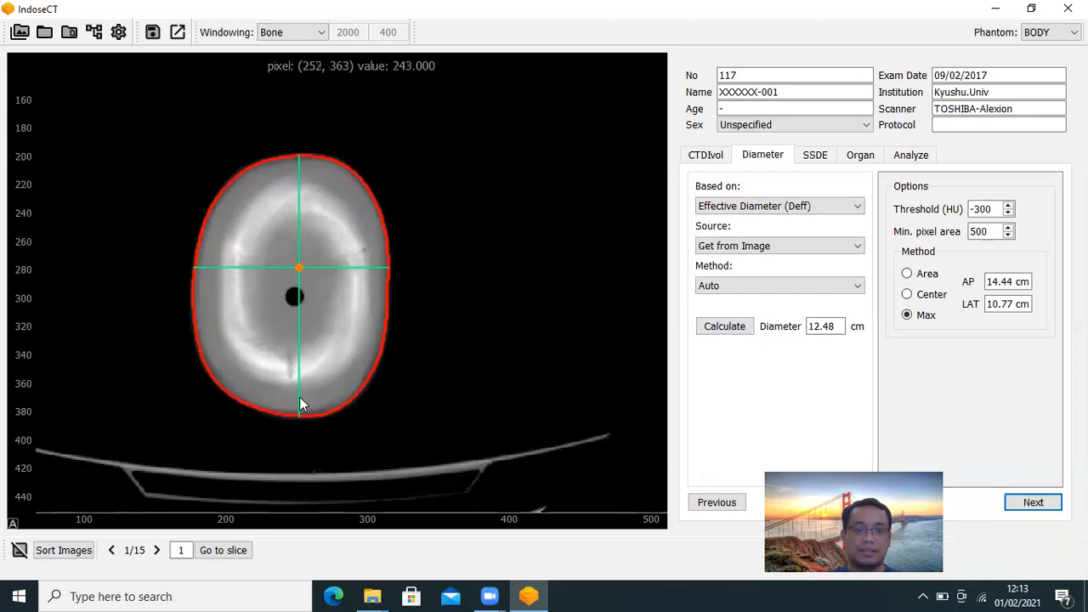
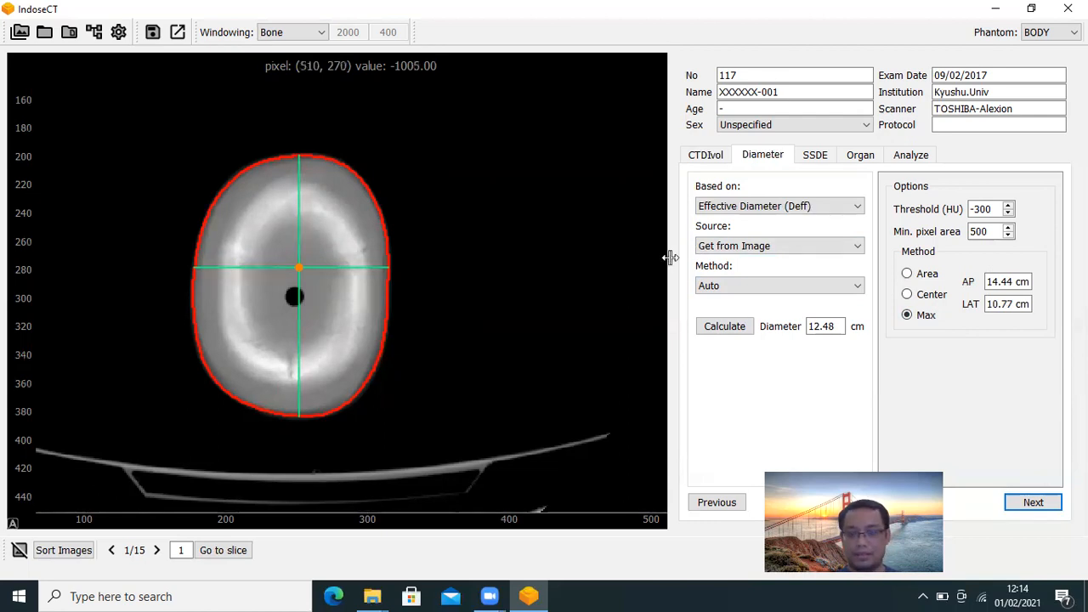
Step: Calculate the effective diameter with the Auto (3D) method at a slice step of 1 and review its slice graph
left_click(756, 289)
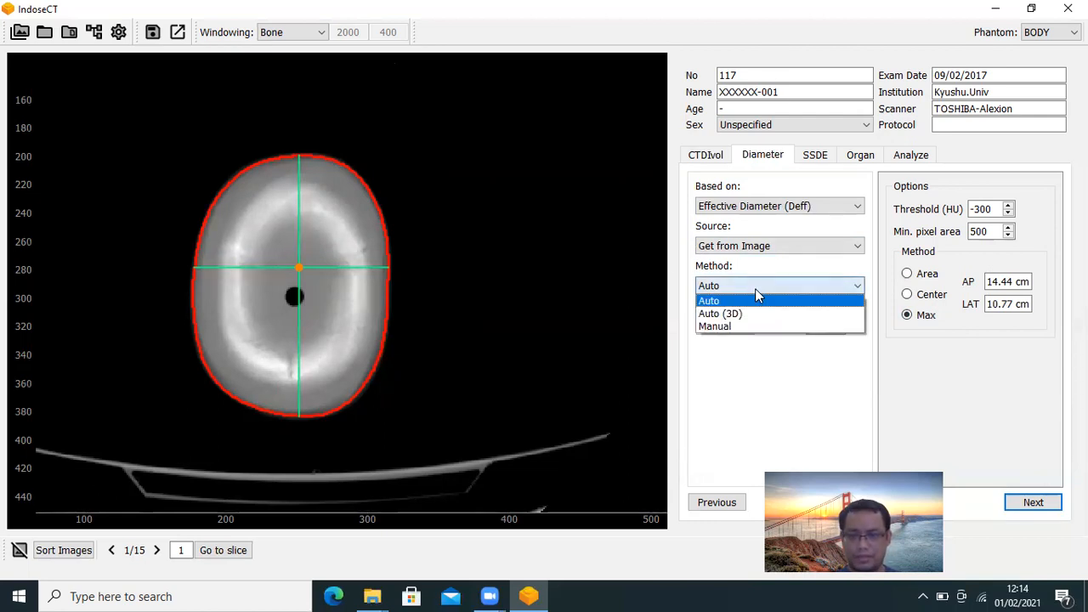
left_click(731, 317)
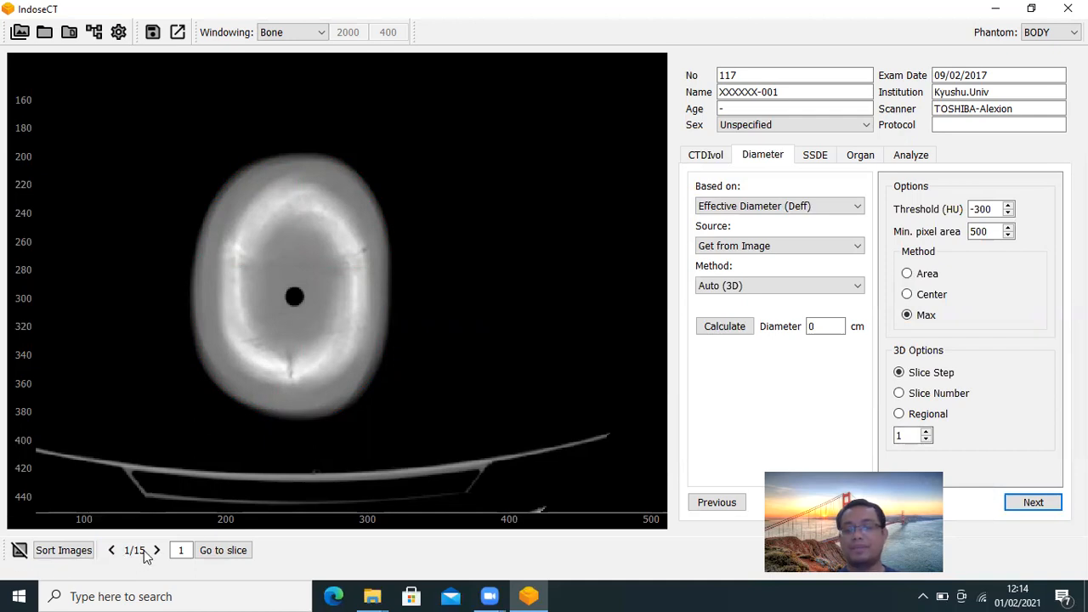
left_click(713, 330)
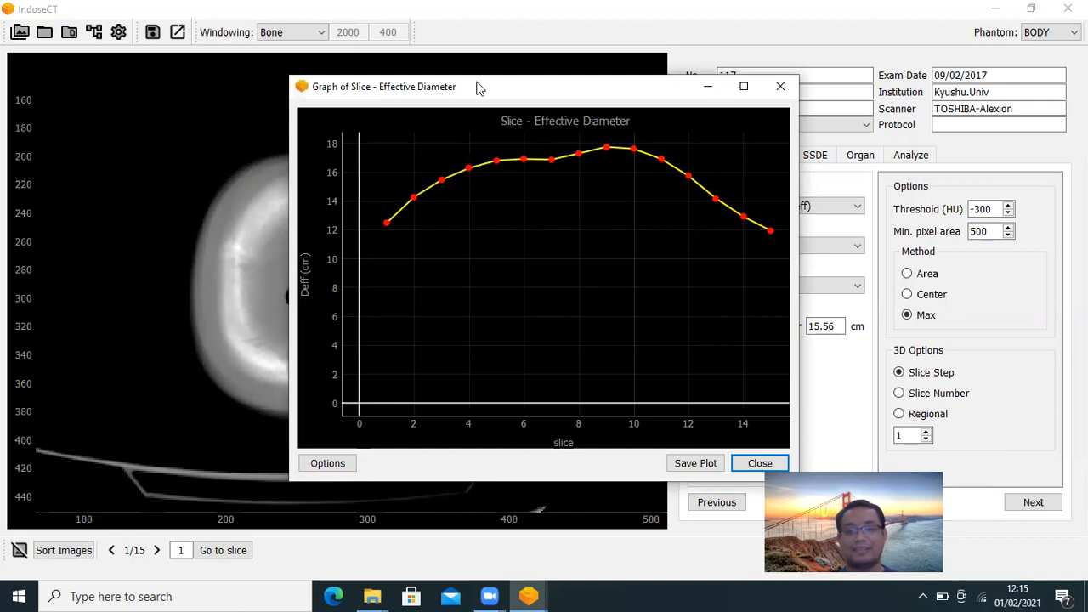
left_click_drag(478, 88, 292, 188)
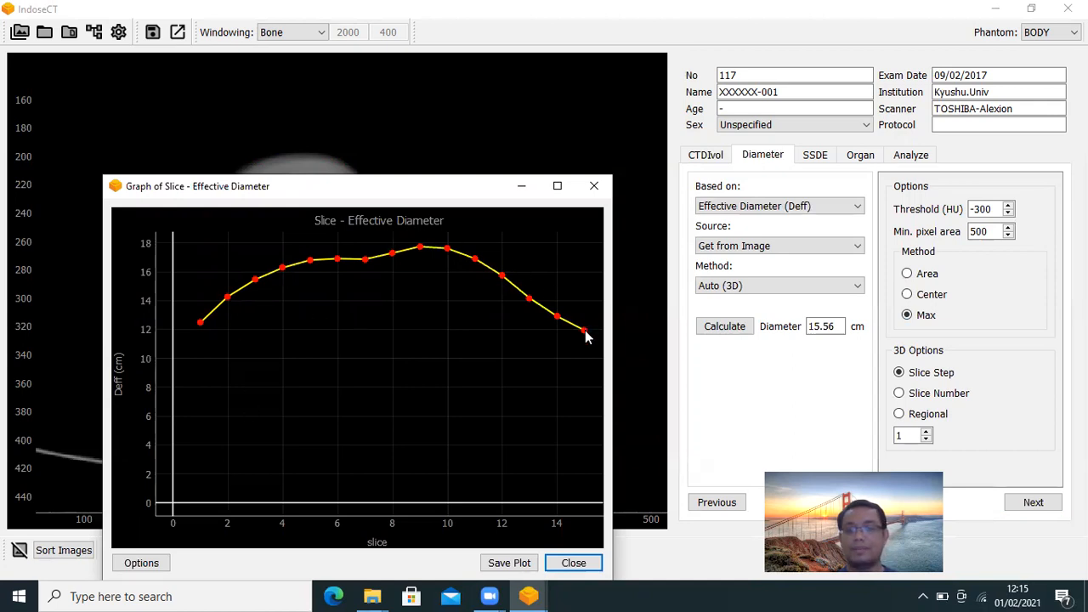
left_click(593, 187)
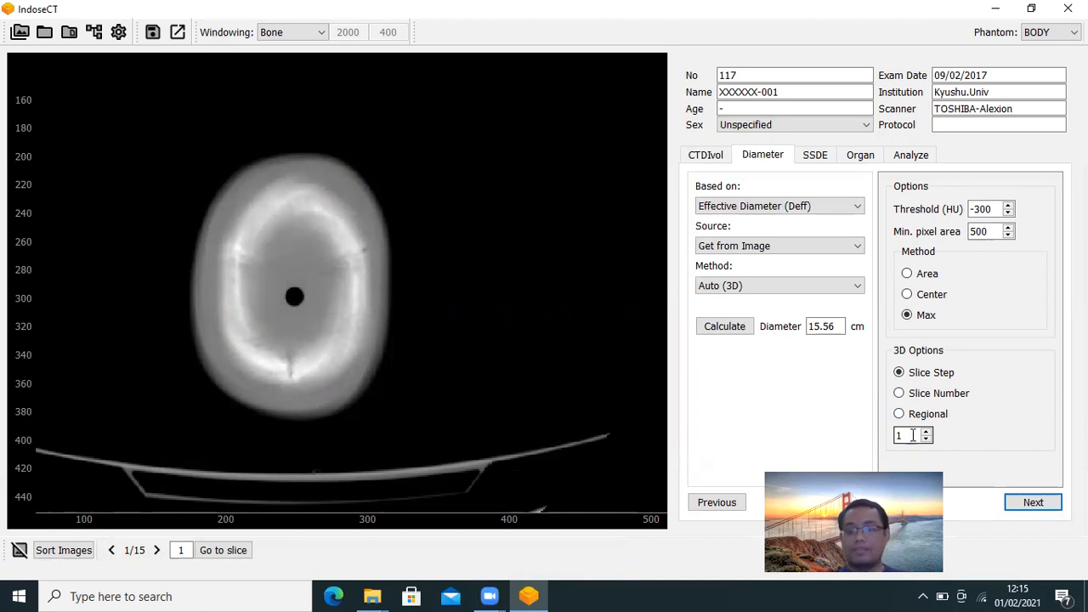
Step: Set the slice step to 3, recalculate the 3D effective diameter and review the resulting graph
key("BackSpace")
type("3")
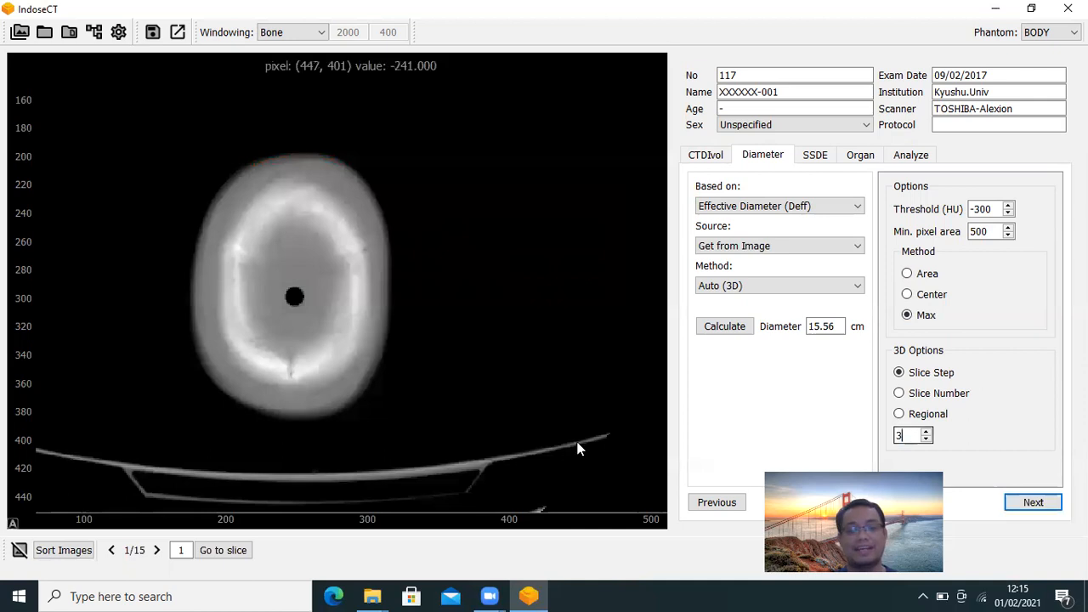
left_click(726, 326)
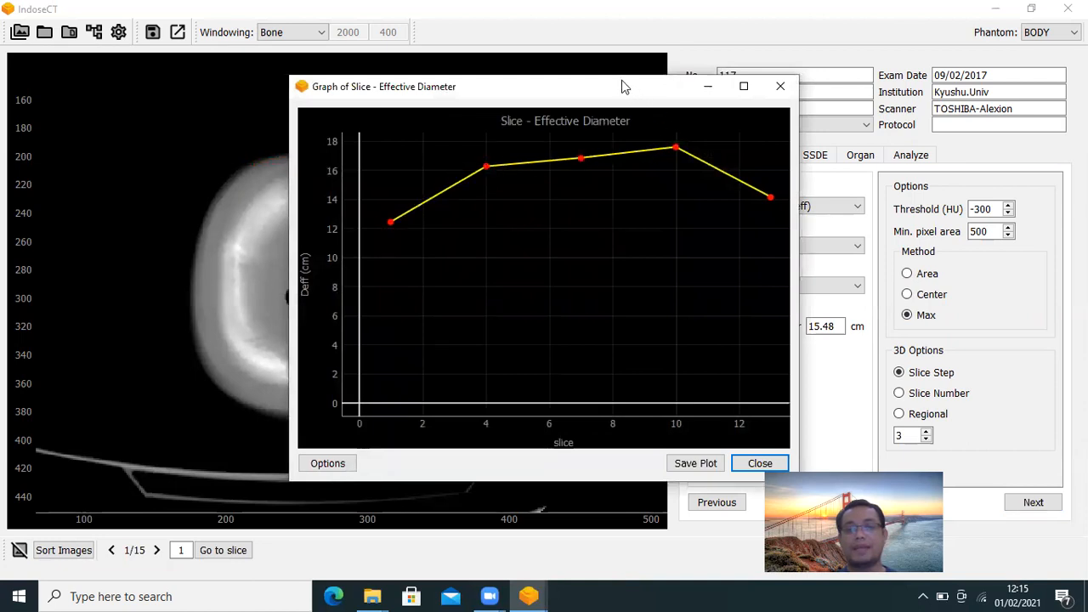
left_click_drag(622, 79, 474, 104)
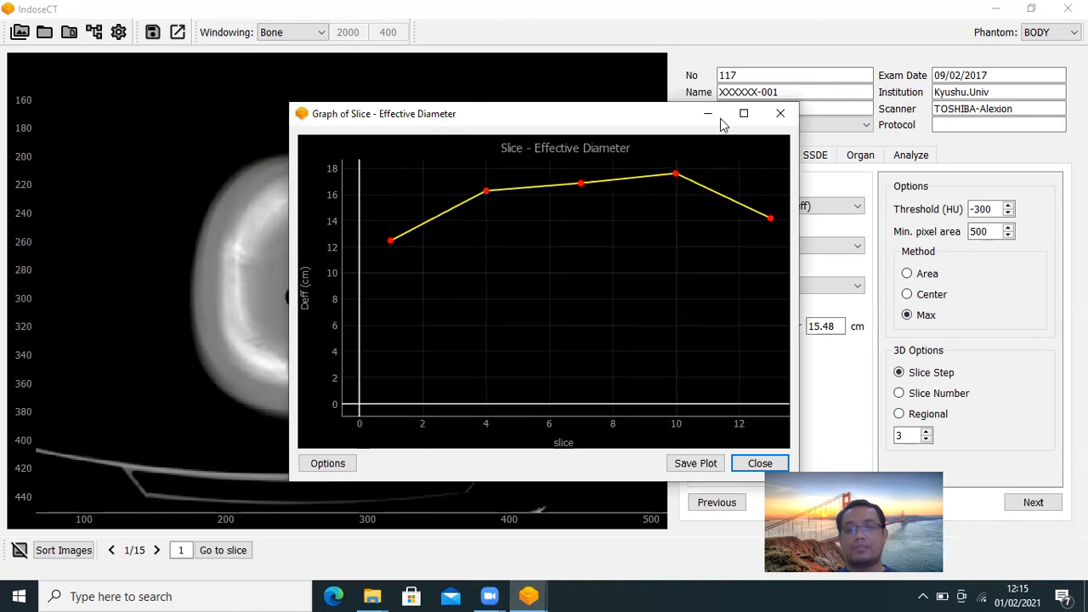
left_click(775, 114)
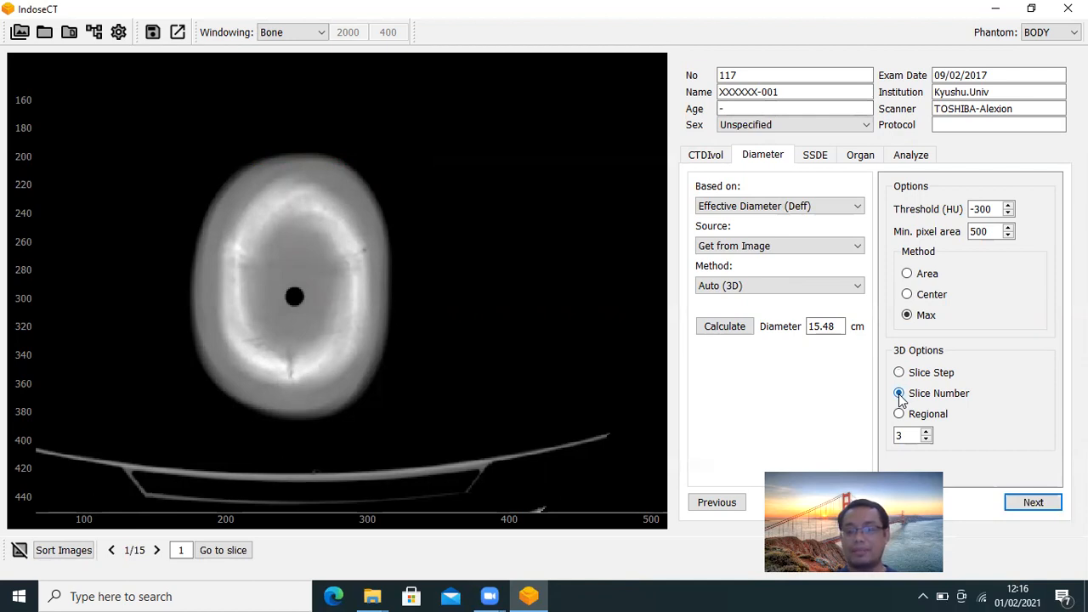
Step: Calculate the 3D effective diameter using the Slice Number option with 3 slices and review its graph
left_click(927, 439)
left_click(927, 439)
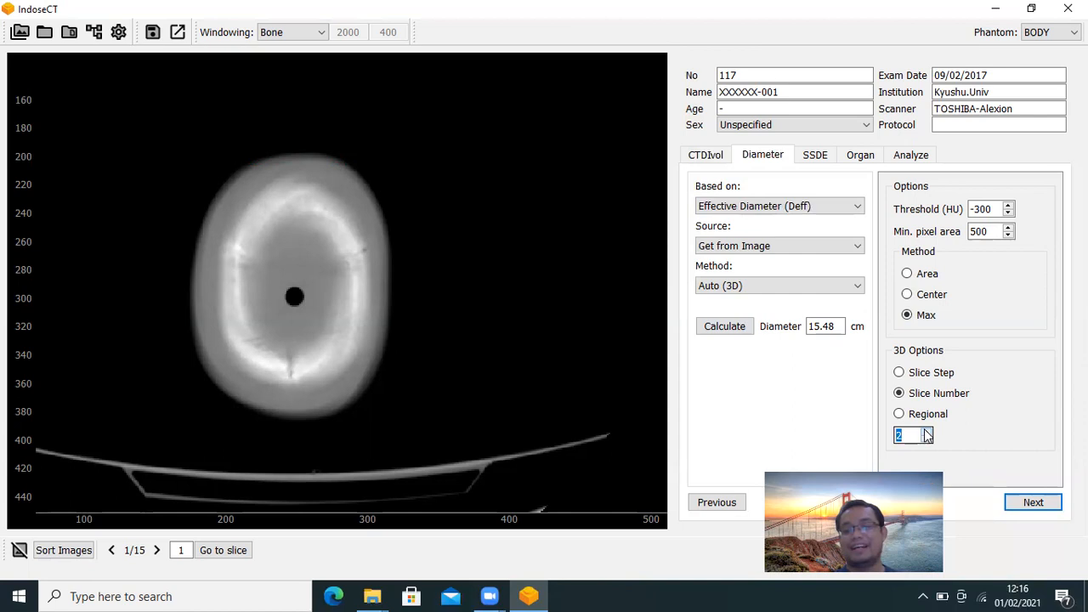
left_click(928, 432)
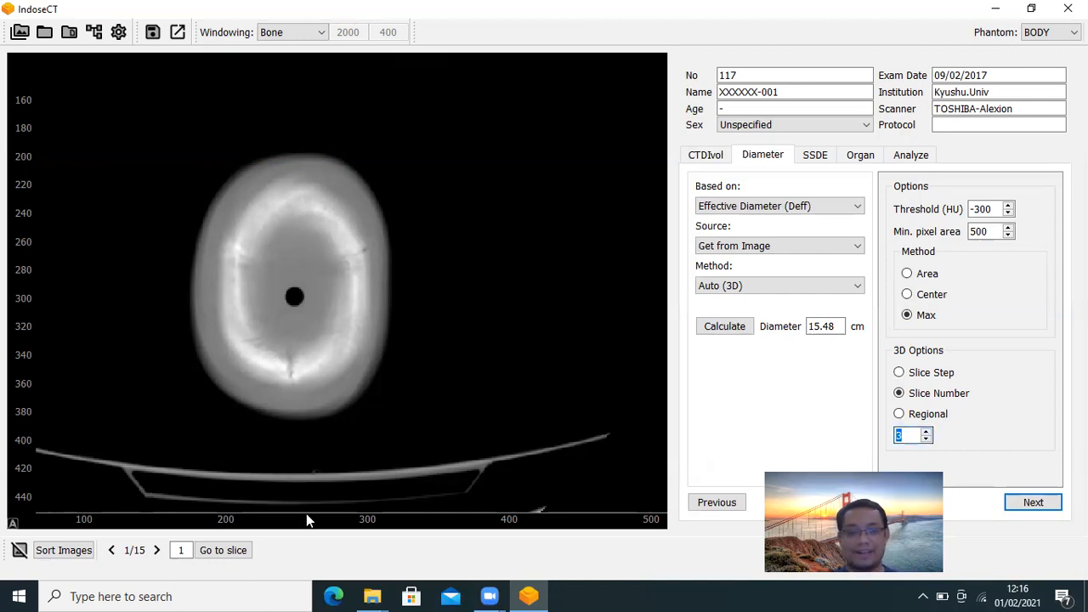
left_click(728, 325)
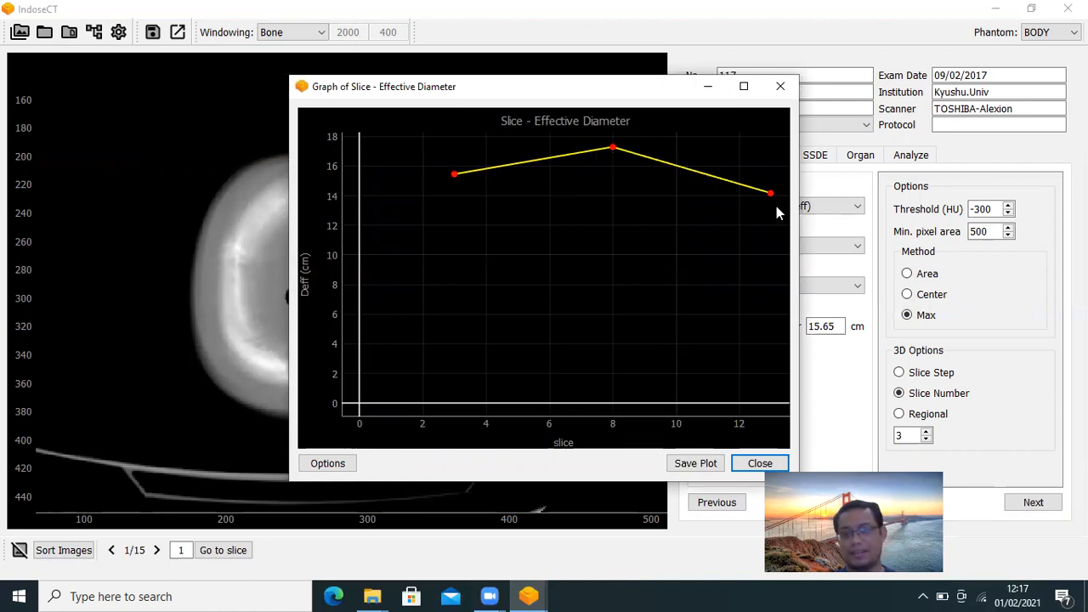
left_click(784, 88)
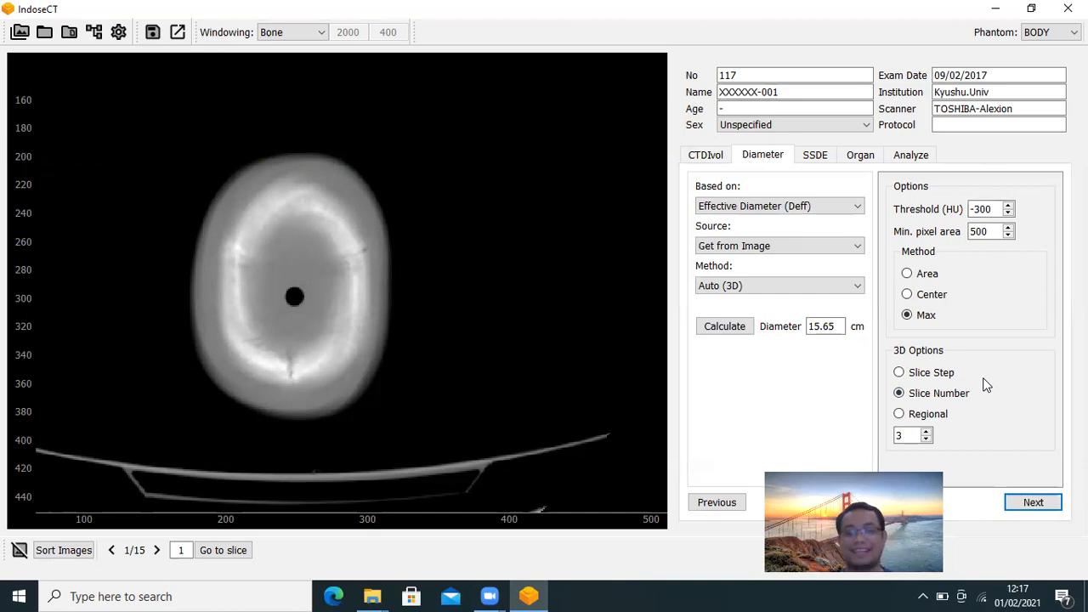
Step: Calculate the 3D effective diameter with the Regional option for slices 3 to 10
left_click(899, 413)
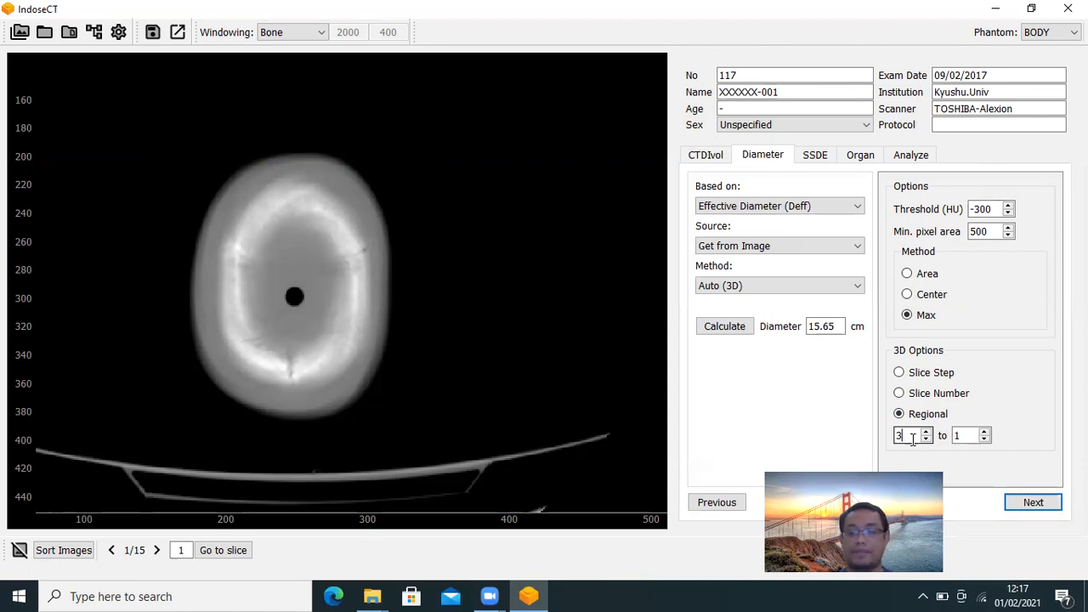
left_click(966, 437)
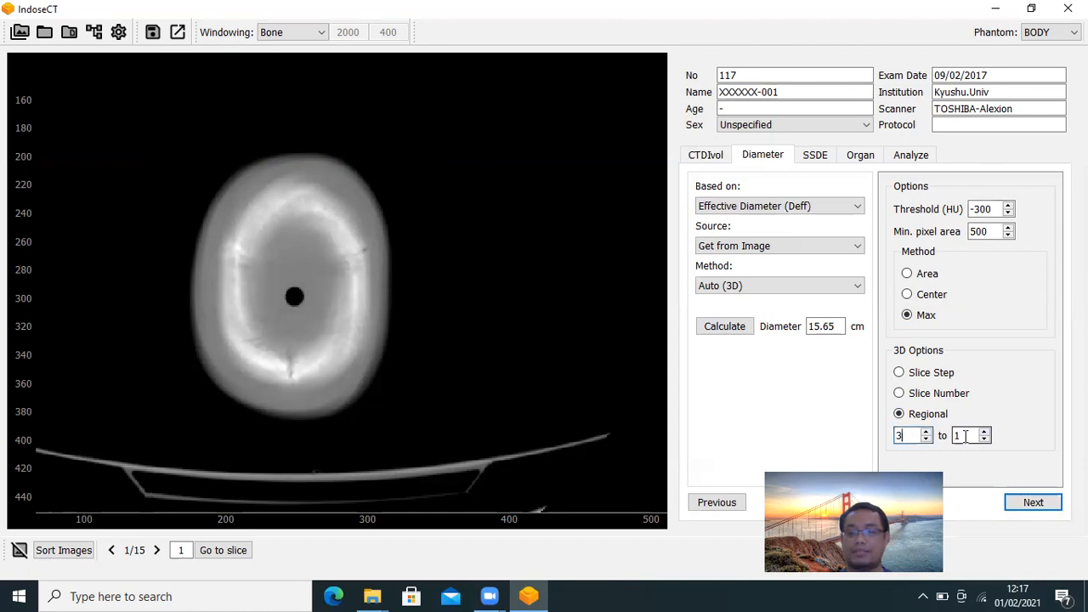
type("0")
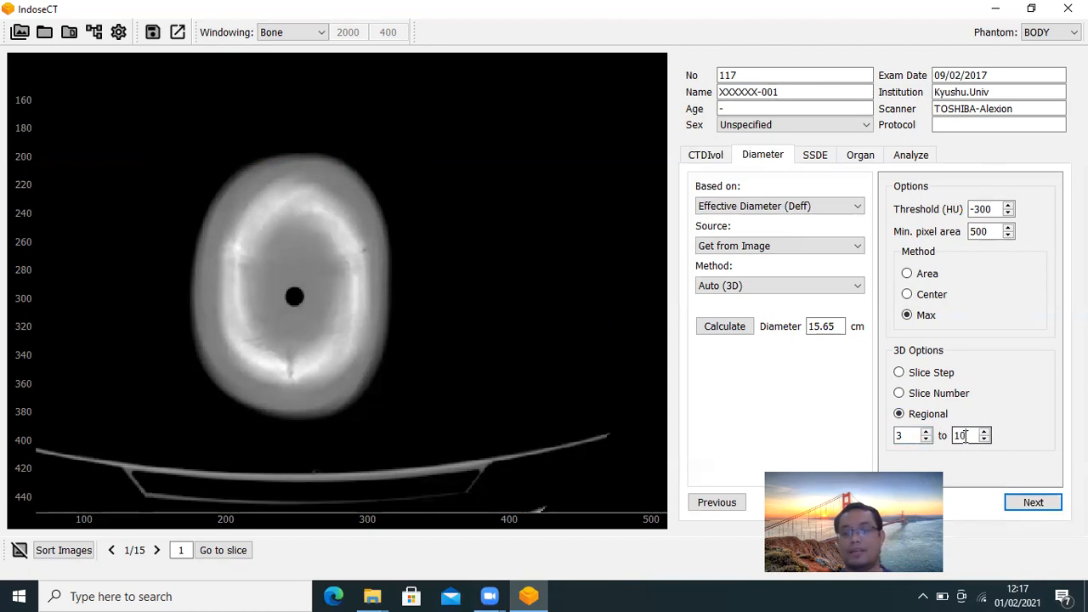
left_click(724, 326)
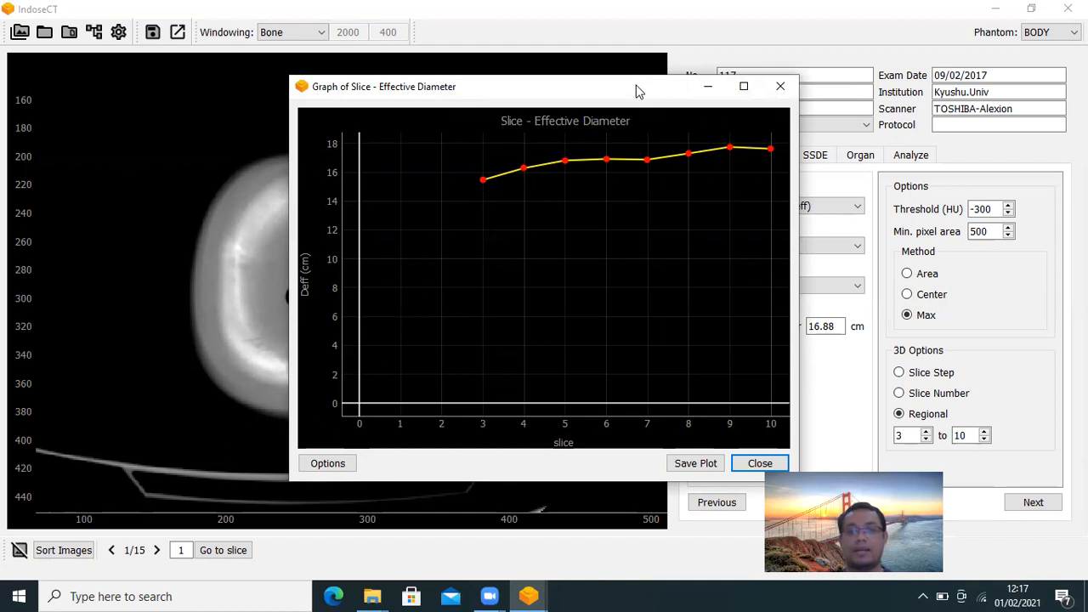
left_click_drag(638, 90, 506, 96)
Step: Set the graph's X axis to a manual range of 3 to 10, review the plot and close the graph
left_click_drag(495, 225, 450, 318)
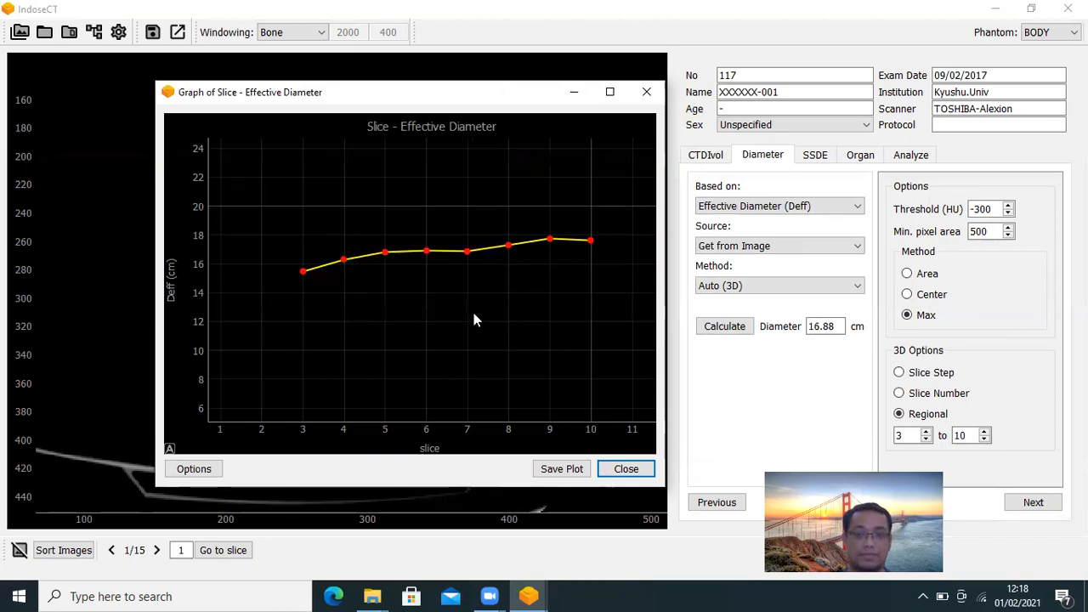
right_click(445, 310)
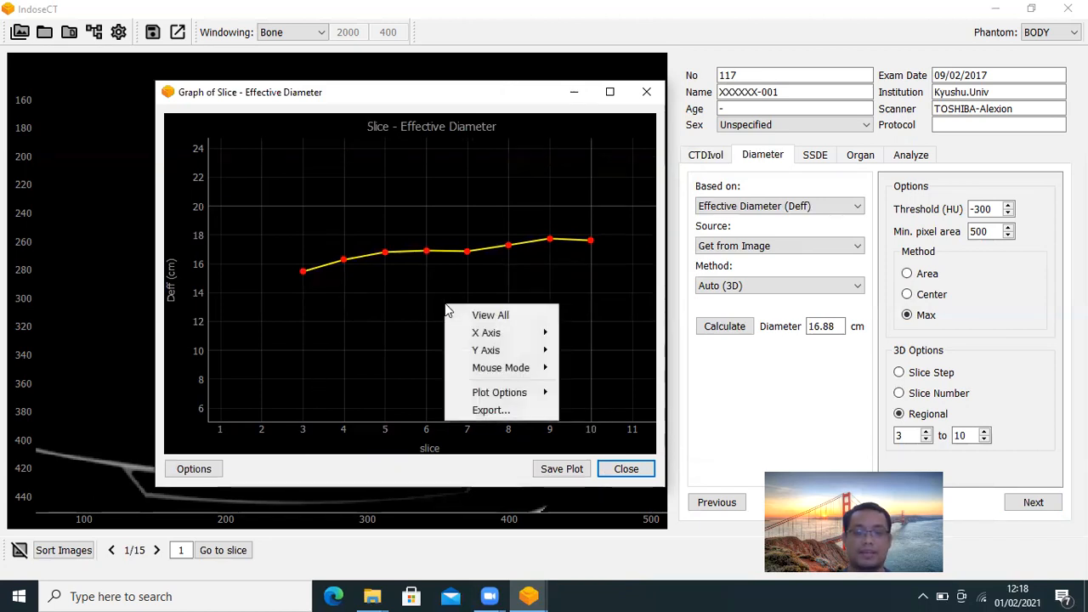
mouse_move(507, 339)
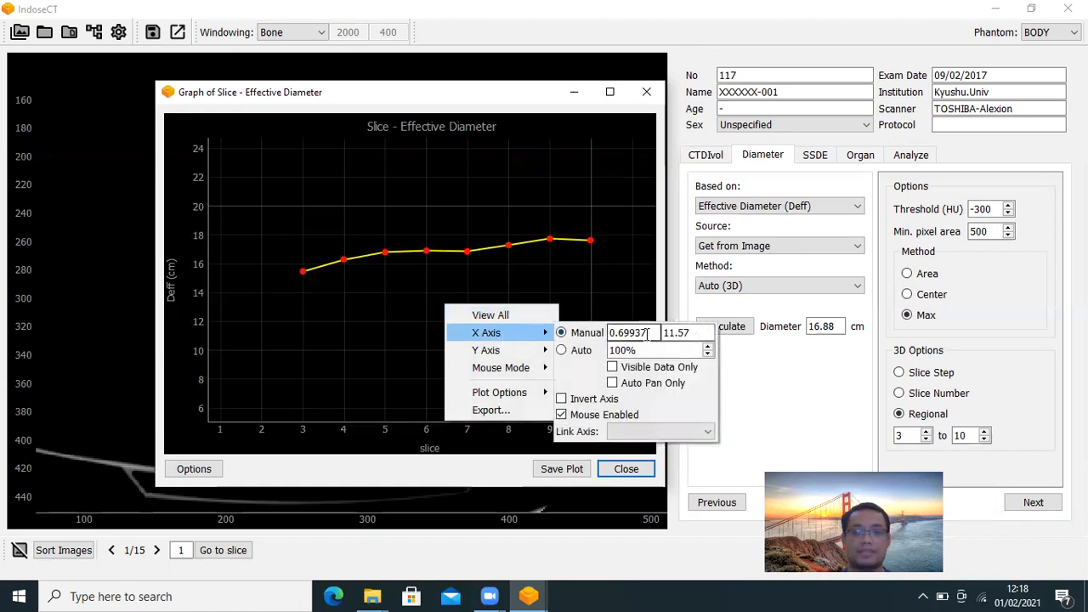
key("BackSpace")
key("BackSpace")
key("BackSpace")
key("BackSpace")
key("BackSpace")
key("BackSpace")
key("BackSpace")
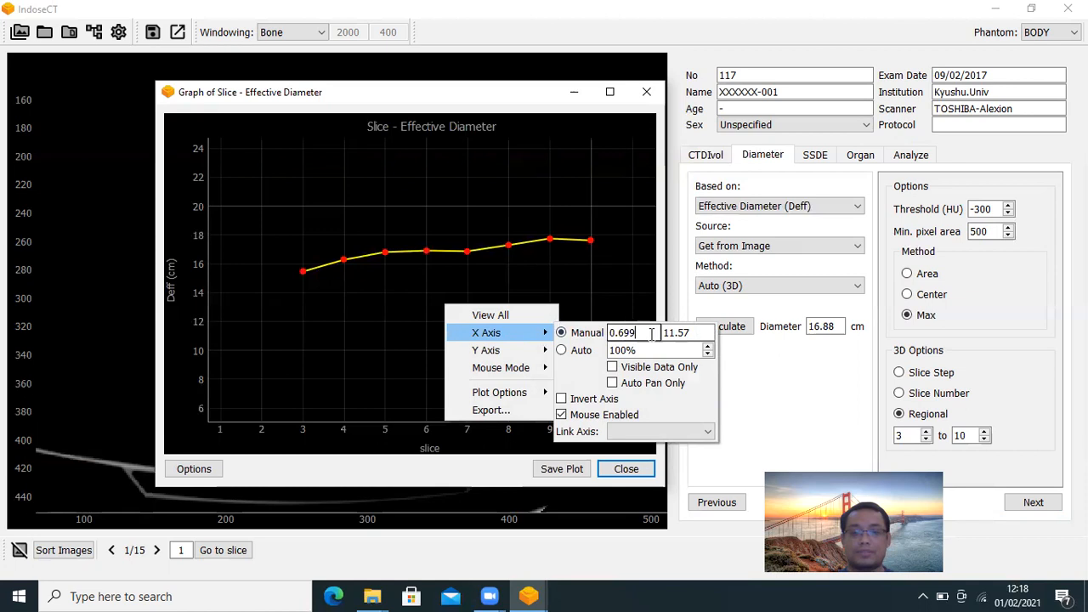
type("3")
left_click(693, 333)
key("BackSpace")
key("BackSpace")
key("BackSpace")
key("BackSpace")
key("BackSpace")
type("10")
key("Return")
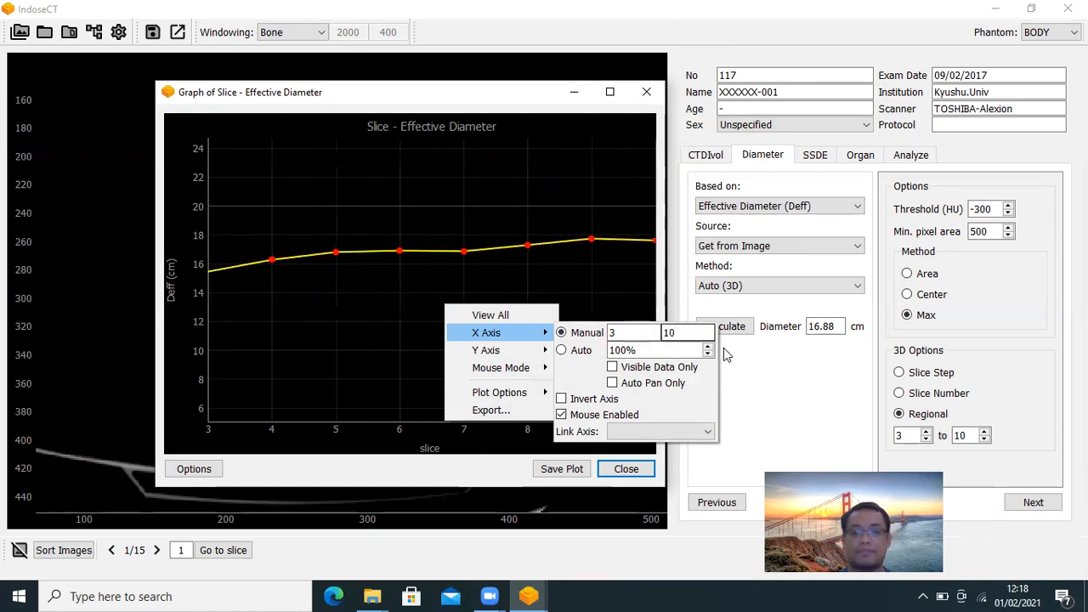
left_click(746, 392)
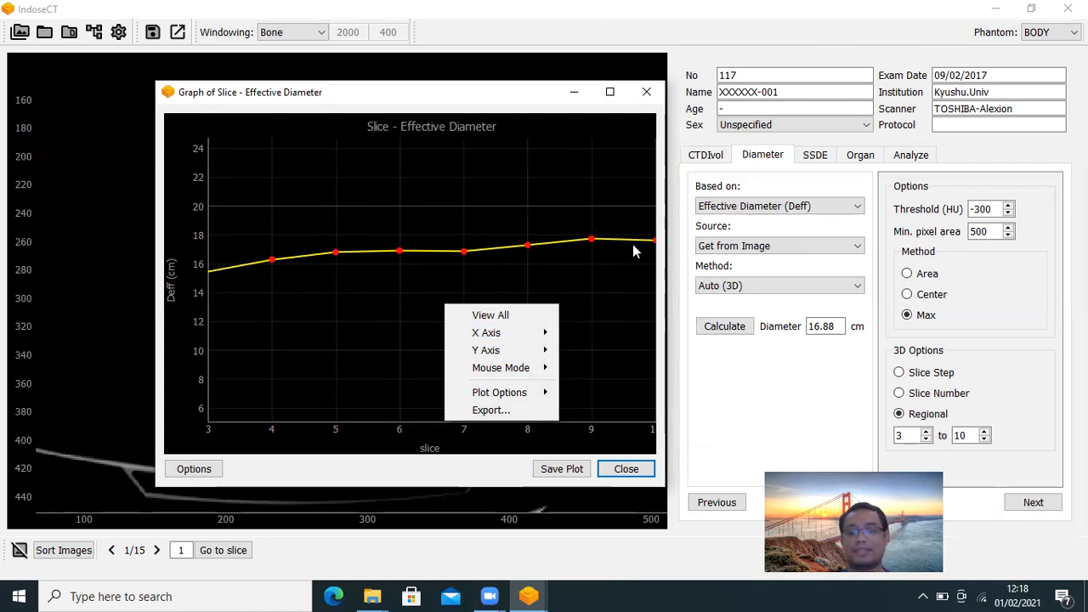
left_click(646, 92)
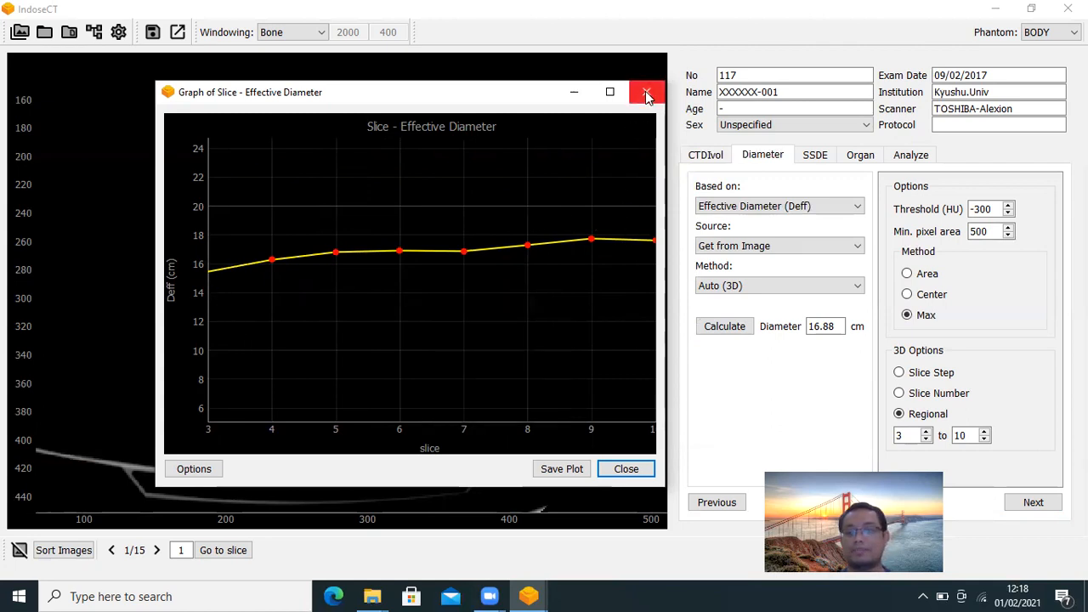
Step: Switch the 3D option back to Slice Step with a value of 1 and recalculate the effective diameter
left_click(899, 374)
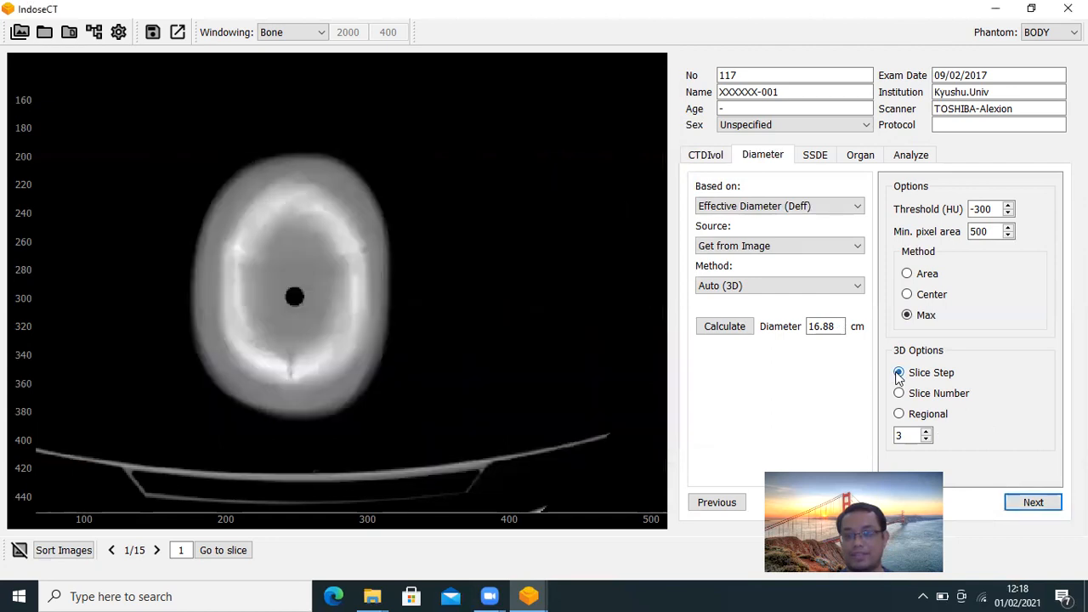
double_click(899, 435)
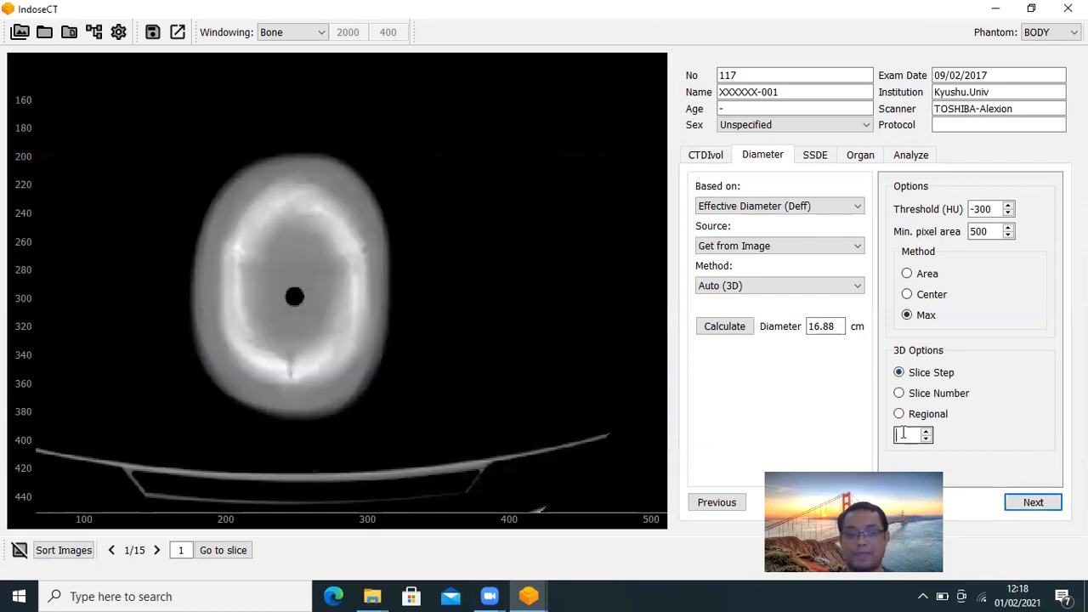
type("1")
left_click(737, 327)
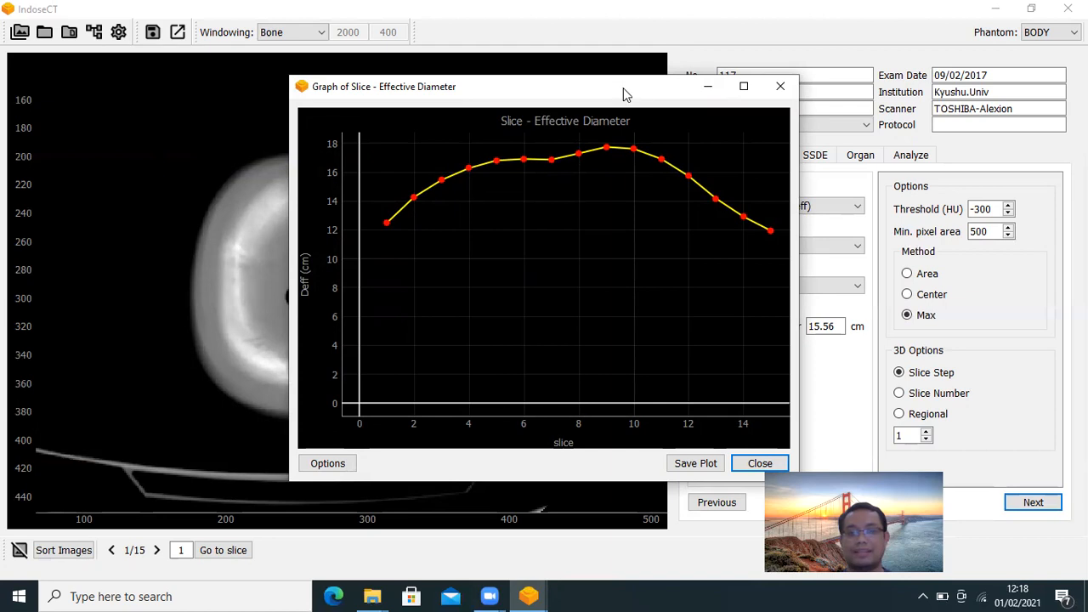
Step: Show the y-data mean and standard deviation lines on the Slice - Effective Diameter graph
left_click_drag(624, 87, 497, 89)
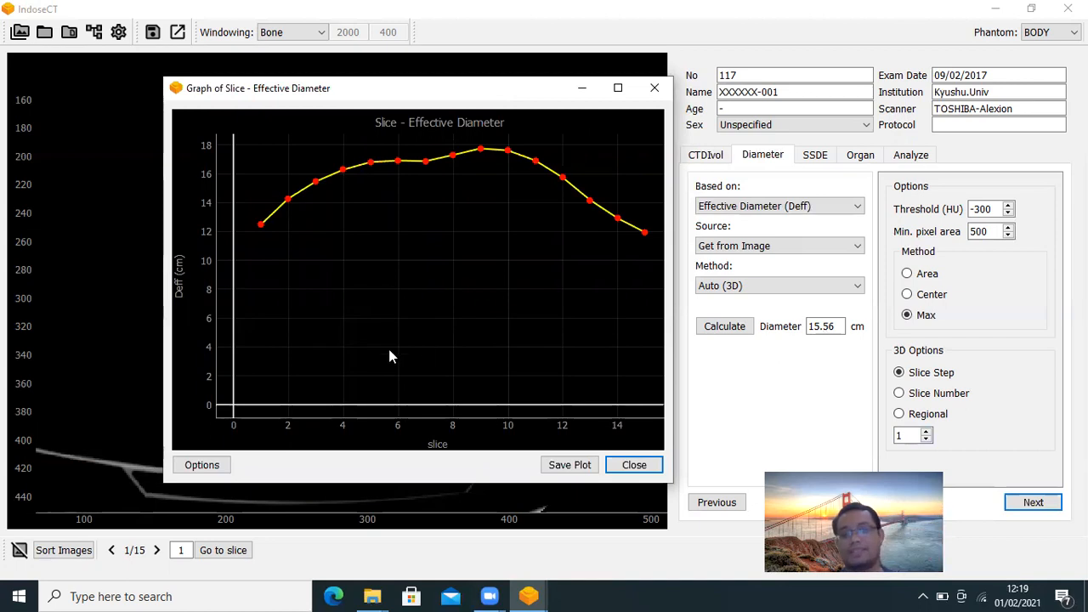
left_click(204, 468)
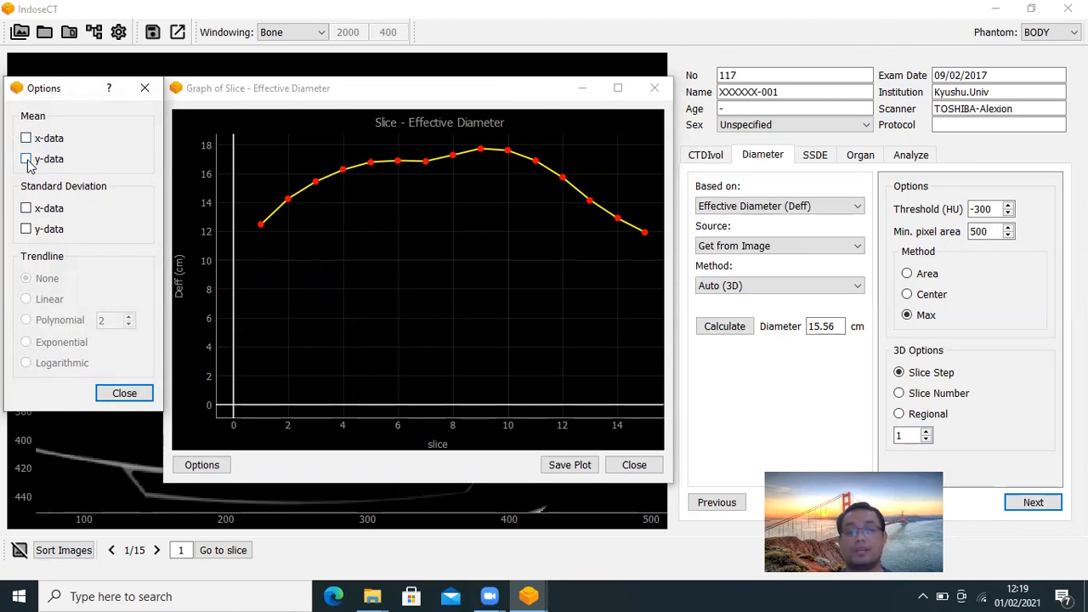
left_click(26, 159)
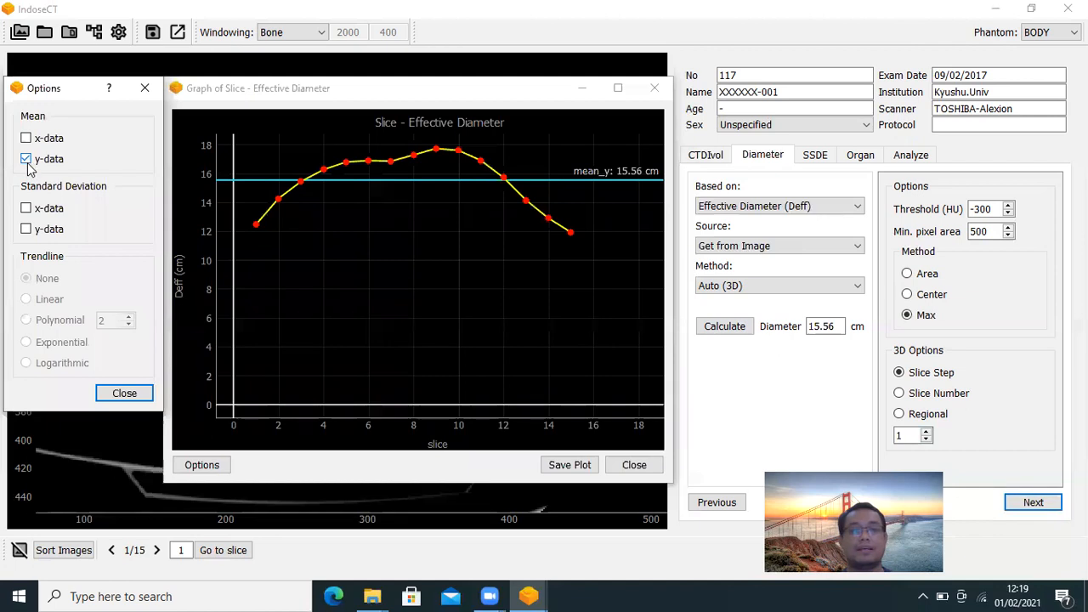
left_click(25, 231)
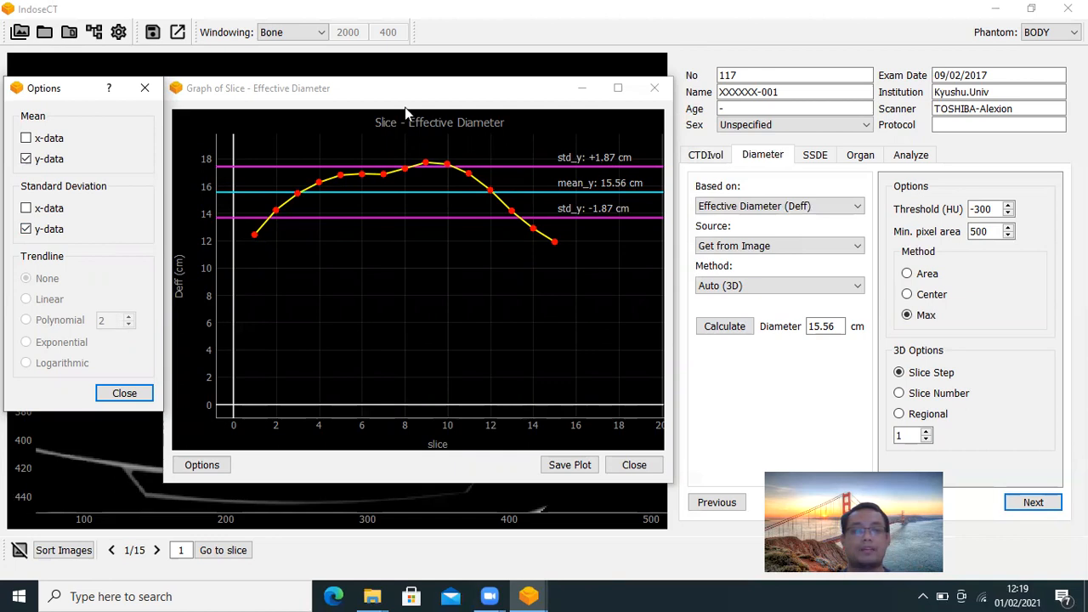
left_click(143, 87)
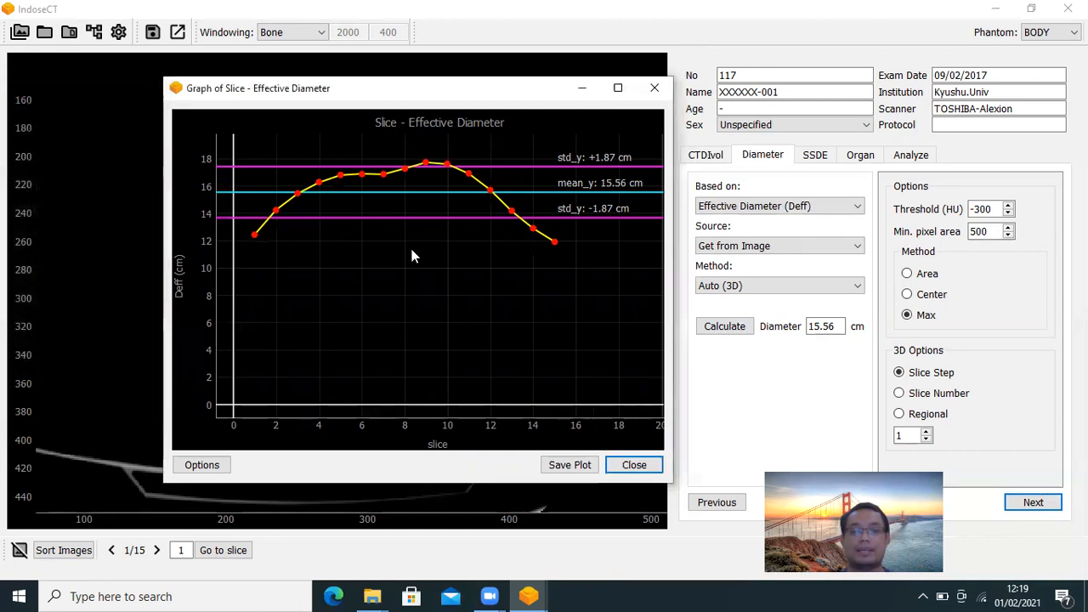
Step: Save the plot as a Microsoft Excel Workbook (*.xlsx) named Graph of Slice - Effective Diameter on DATA 1 (D:)
left_click(570, 465)
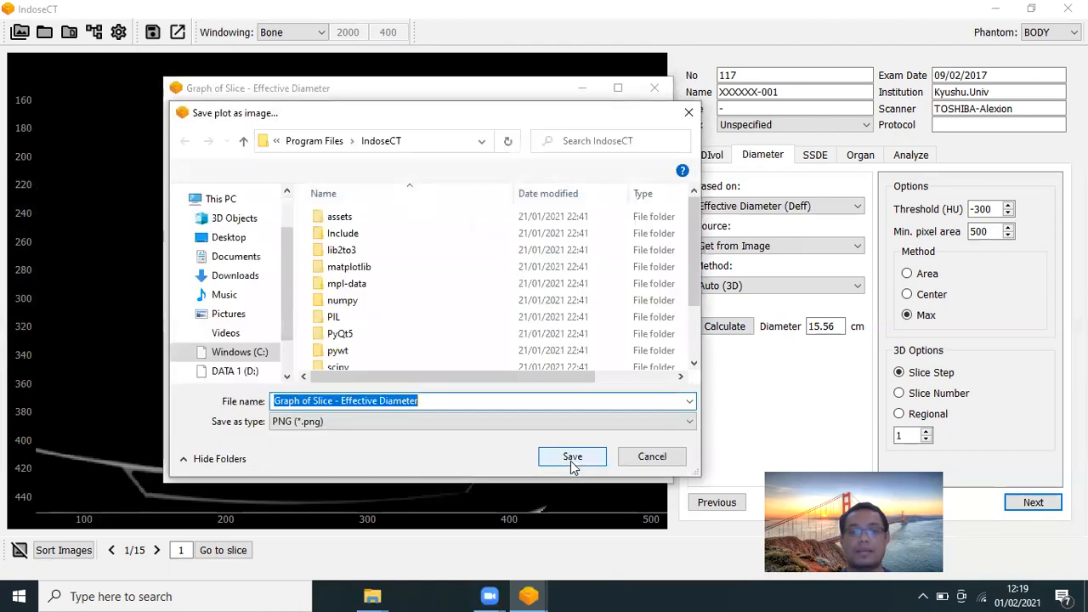
left_click(375, 423)
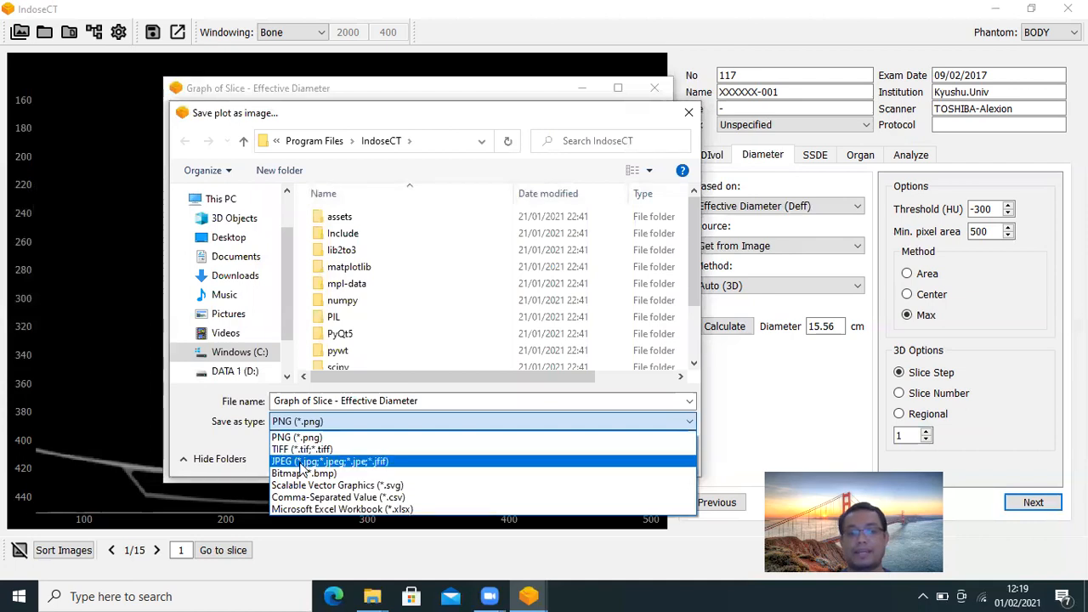
left_click(341, 508)
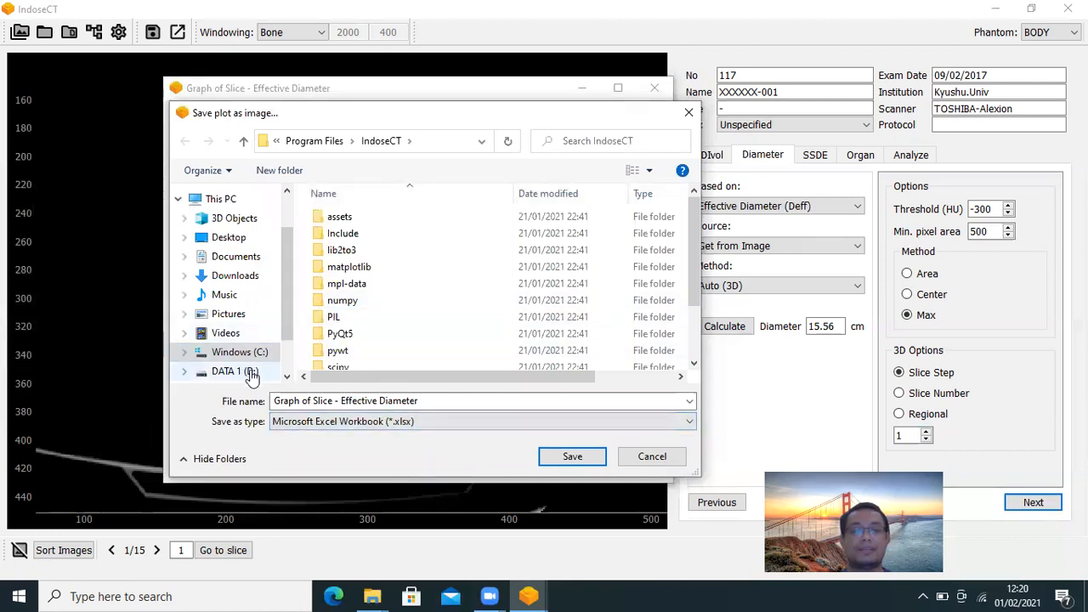
left_click(234, 371)
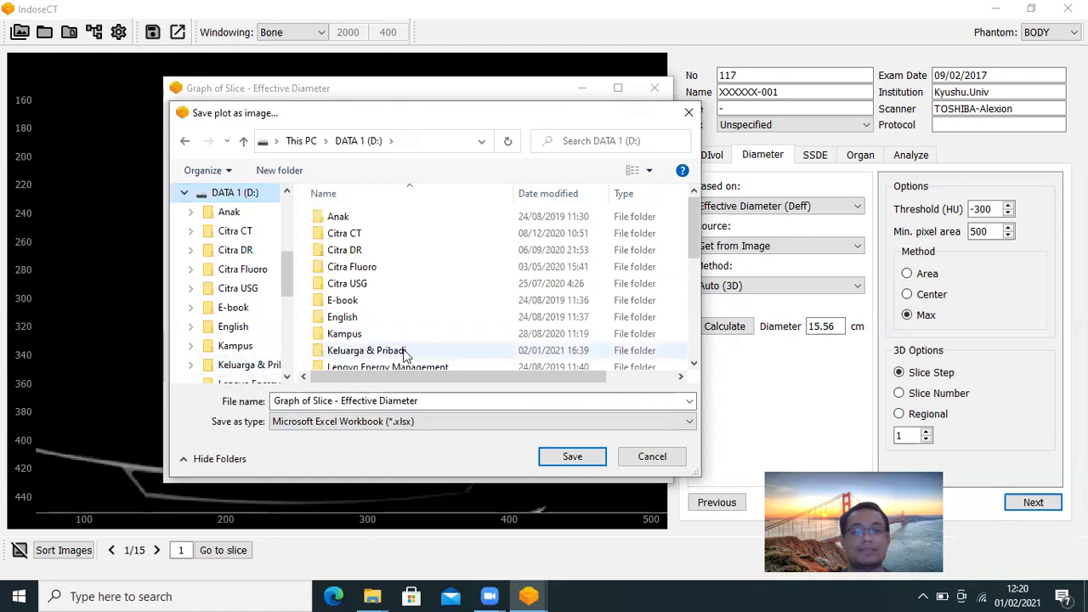
left_click(403, 419)
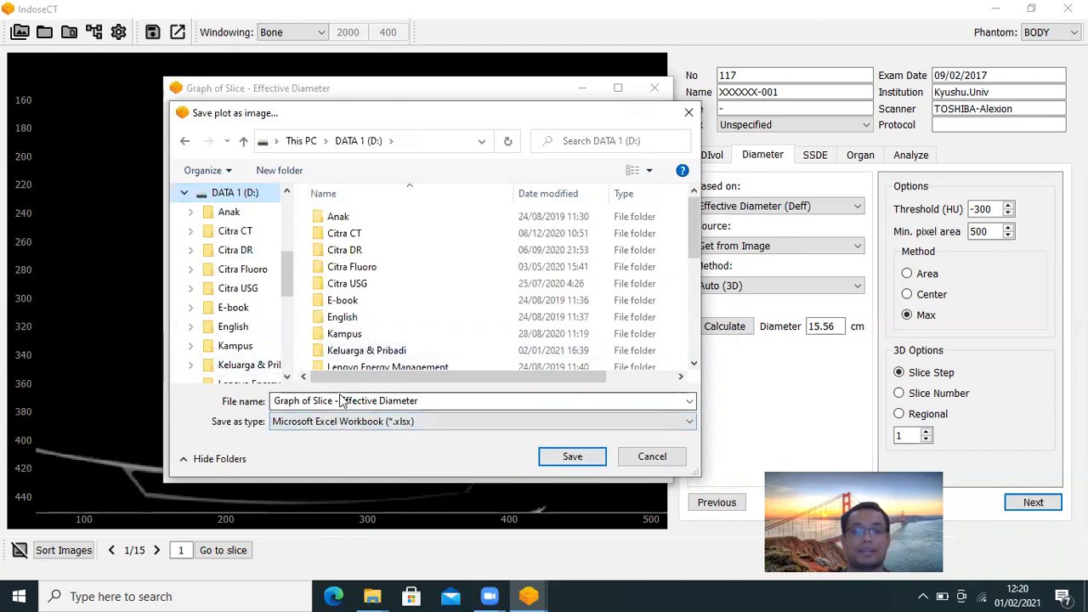
left_click(572, 458)
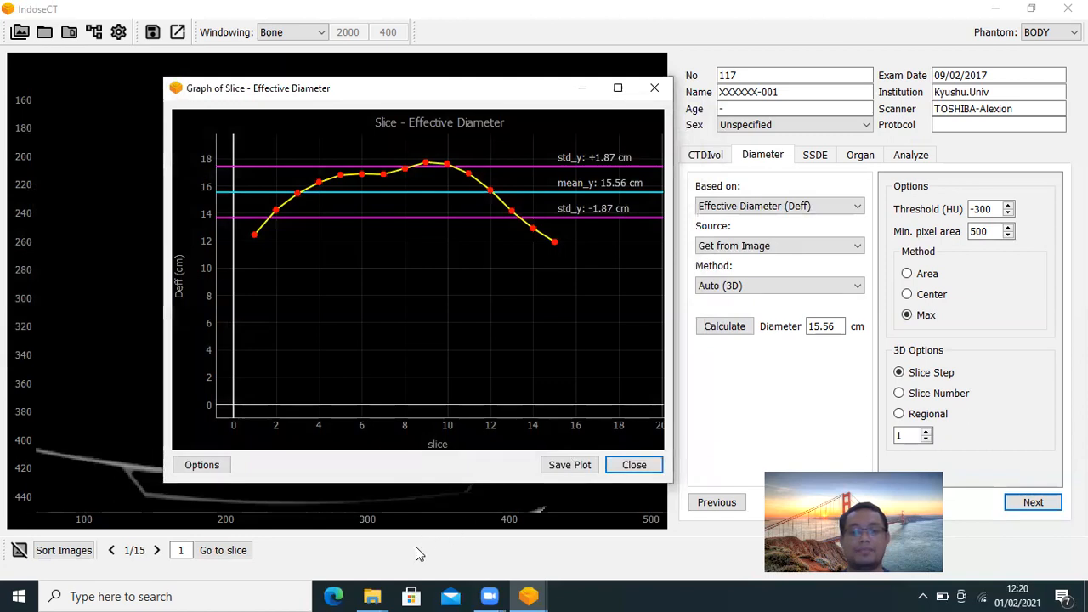
Step: Switch to File Explorer and check DATA 1 (D:) for the exported Graph of Slice - Effective Diameter workbook
mouse_move(371, 595)
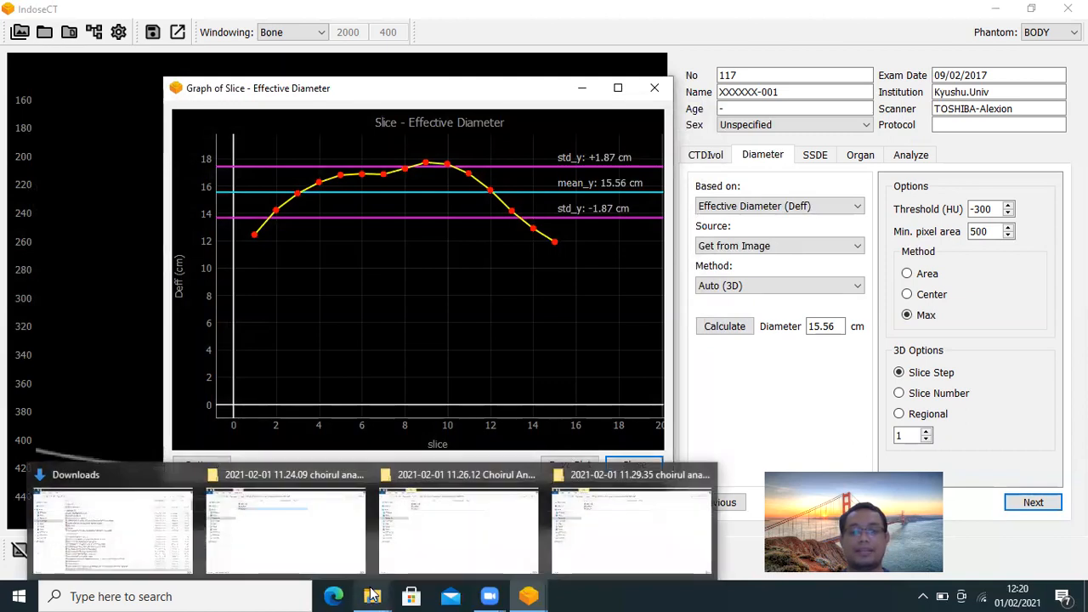
left_click(117, 523)
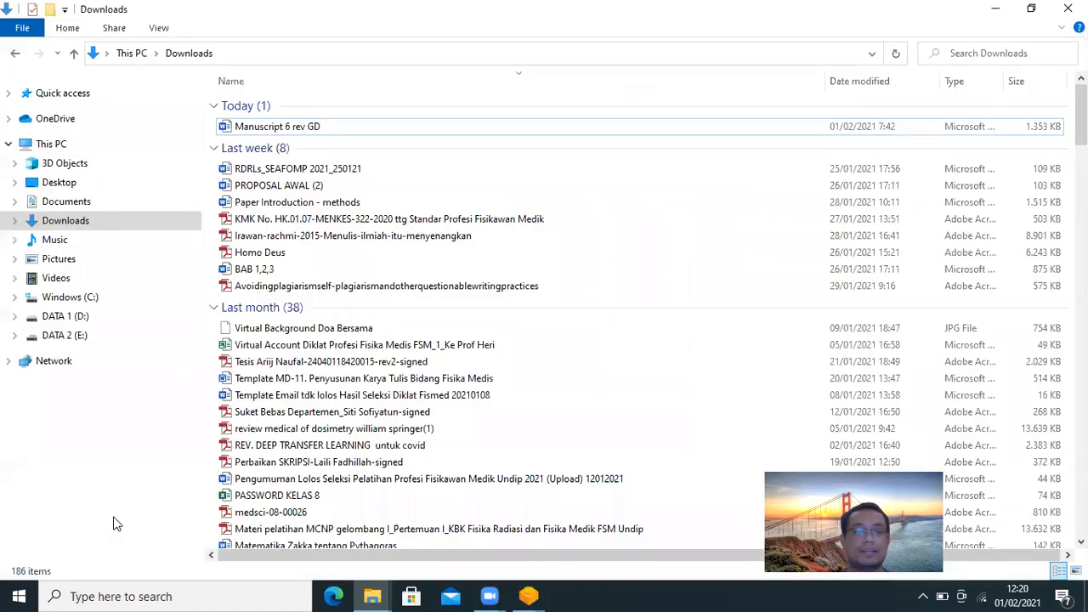
left_click(66, 318)
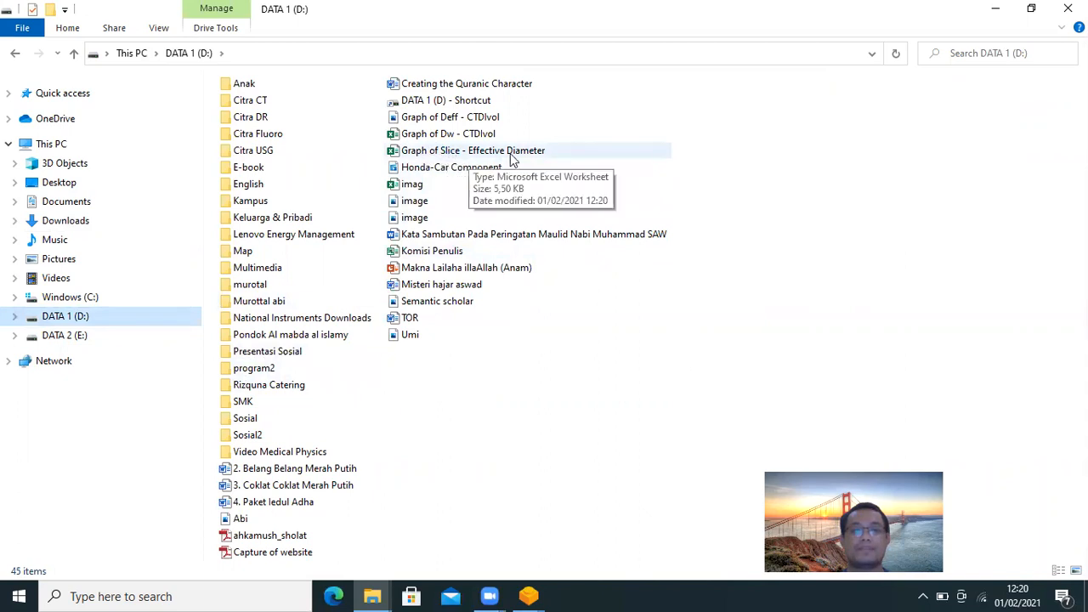
Step: Switch back to IndoseCT and close the Slice - Effective Diameter graph
left_click(528, 596)
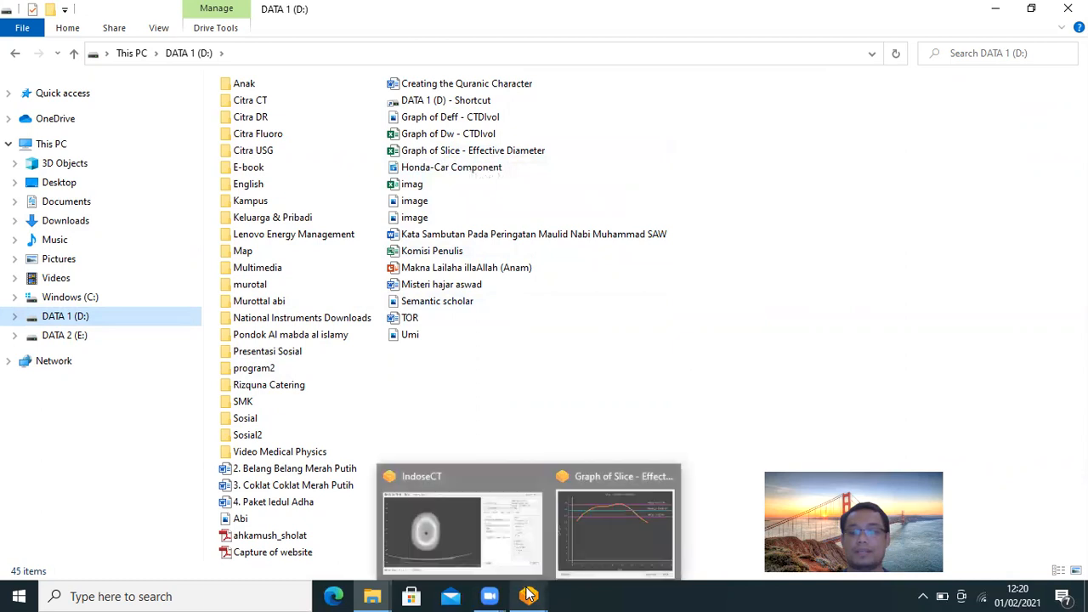
left_click(598, 544)
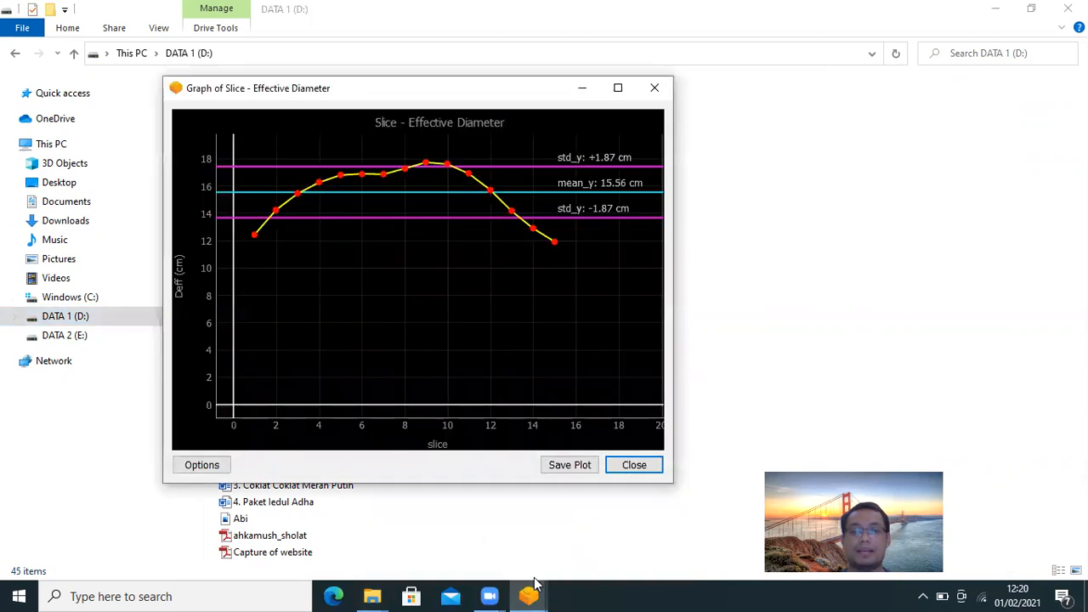
mouse_move(525, 587)
left_click(514, 522)
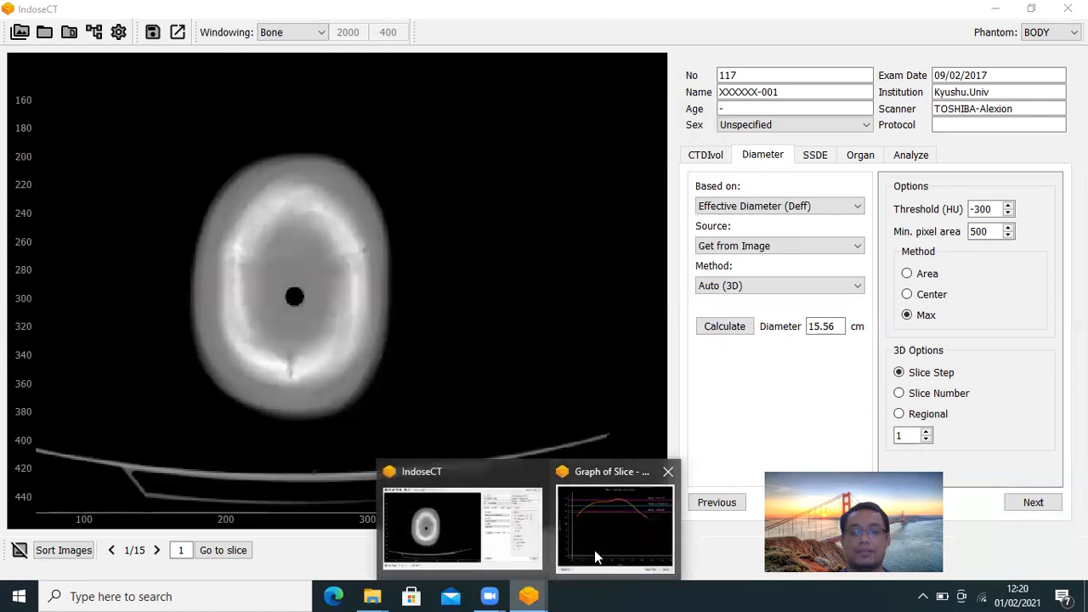
left_click(594, 550)
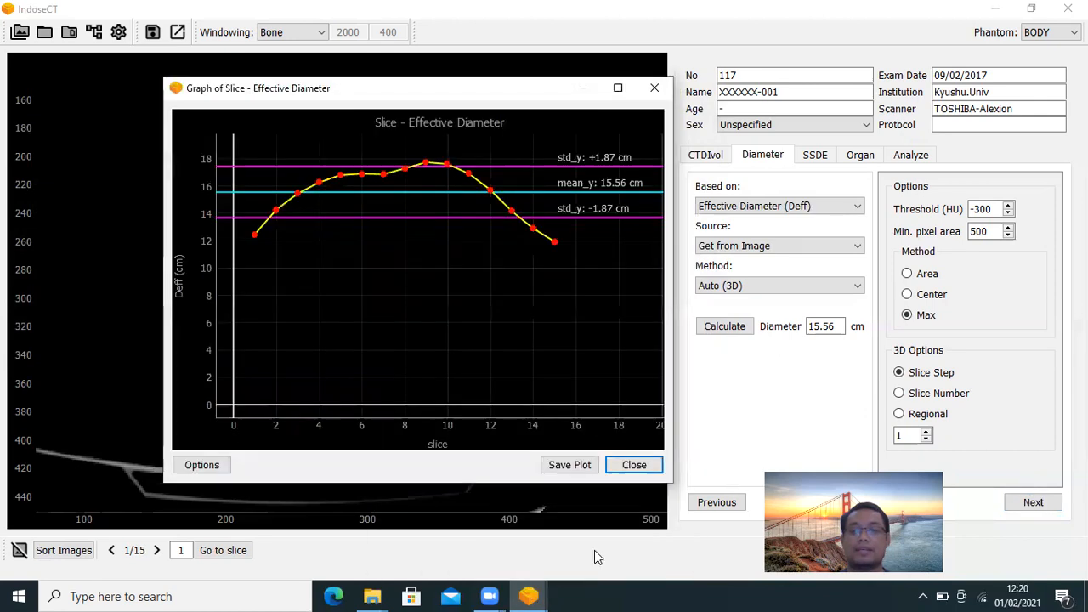
left_click(658, 88)
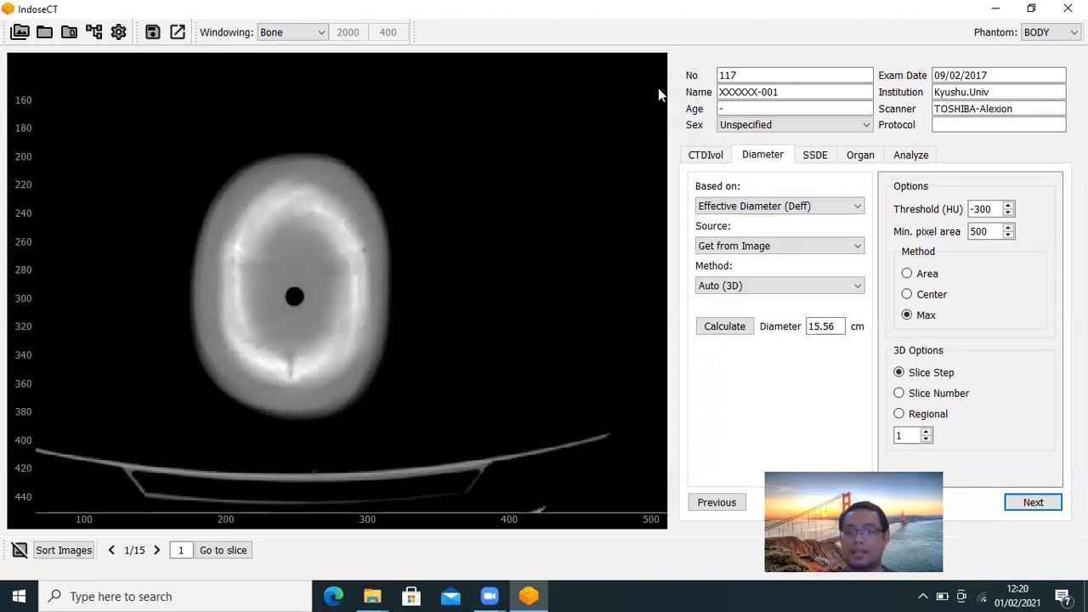
Step: Calculate the Water Equivalent Diameter (Dw) of the current slice with the Auto method and inspect the contour
left_click(843, 209)
left_click(807, 234)
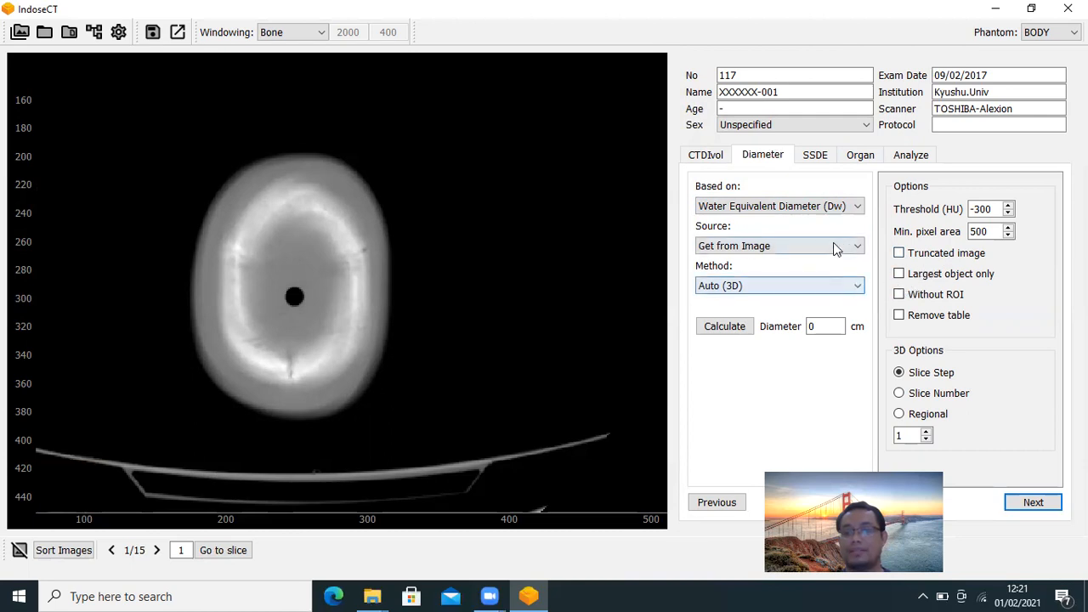
left_click(760, 286)
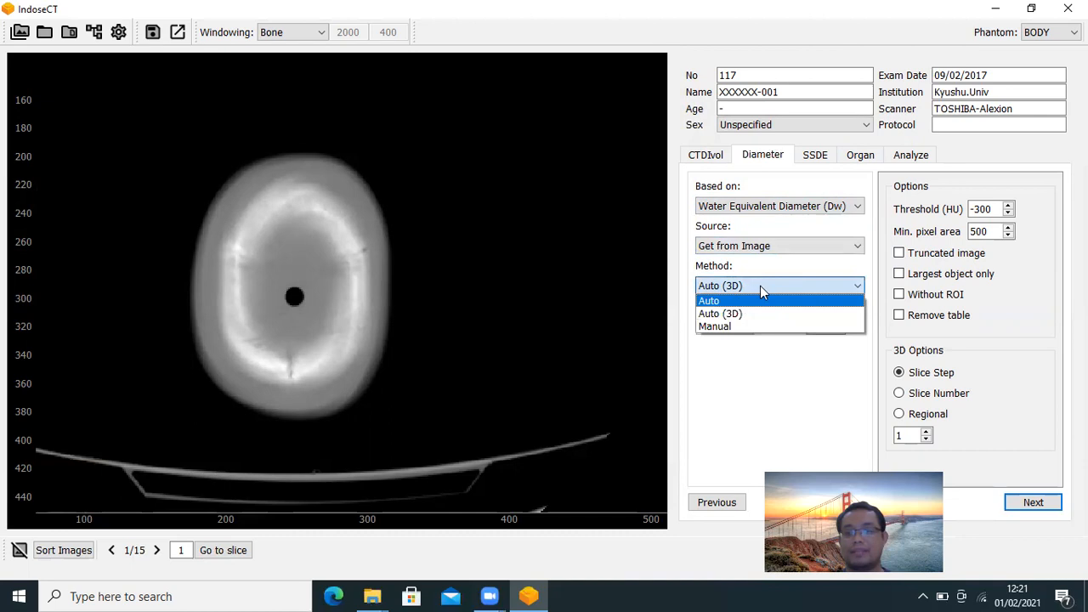
left_click(719, 301)
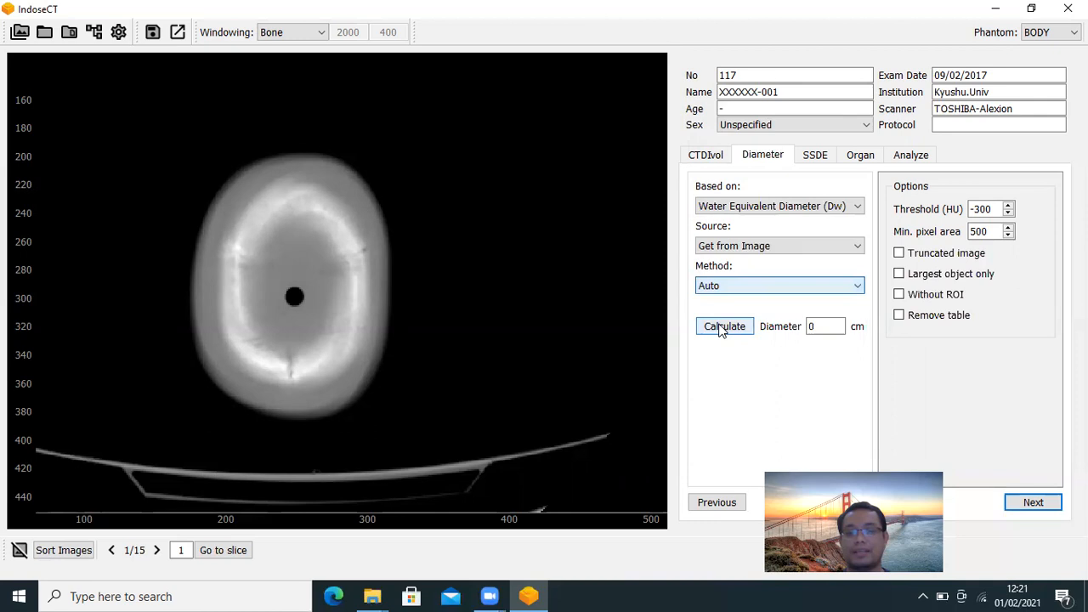
left_click(721, 328)
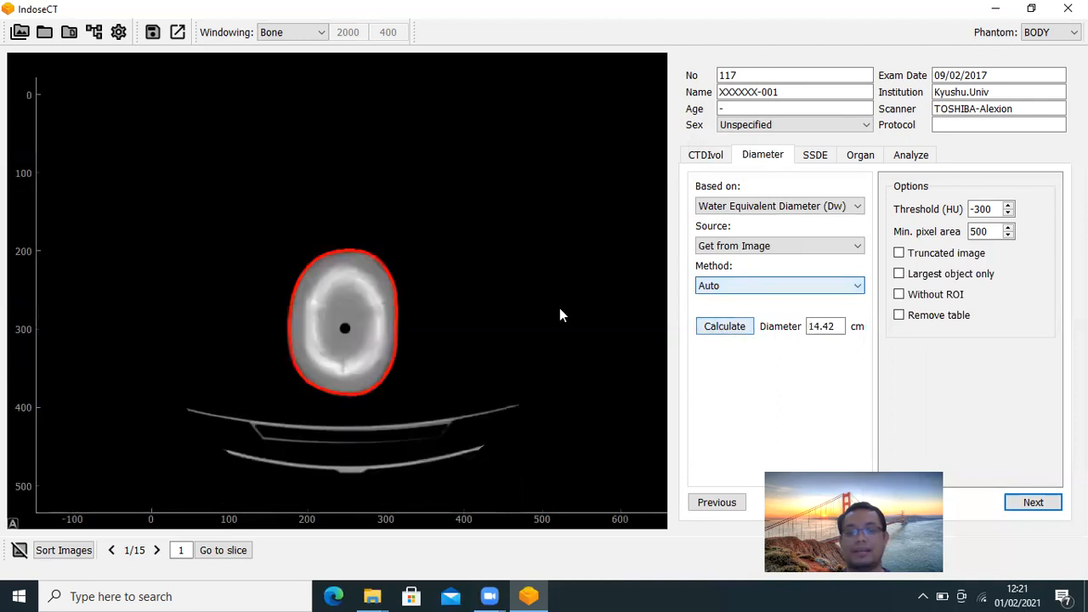
scroll(430, 311, "up", 3)
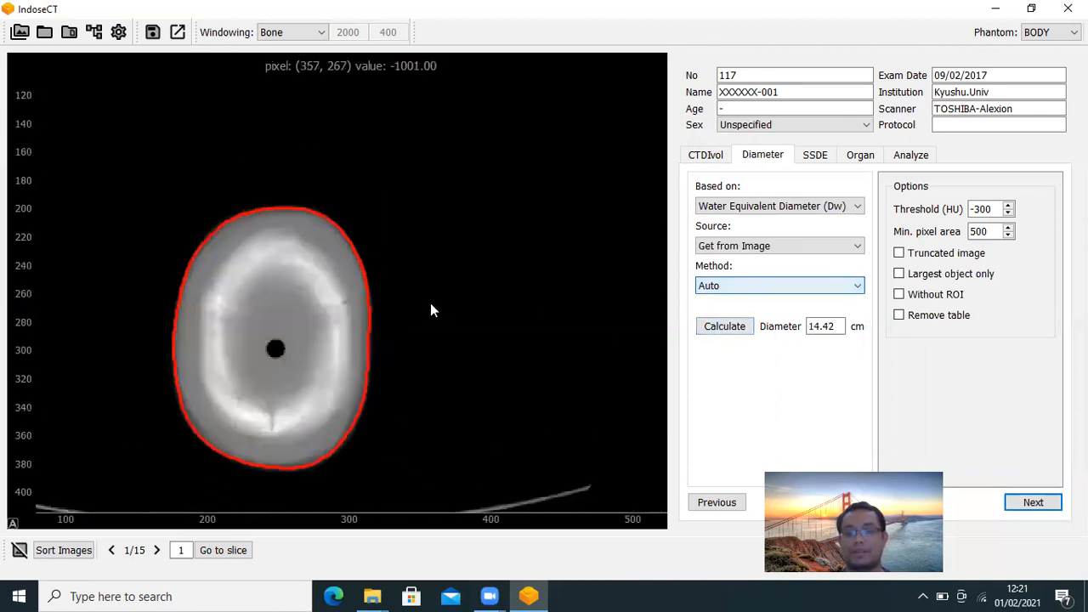
Step: Calculate the water equivalent diameter with the Auto (3D) method, review its slice graph and close it
left_click(832, 291)
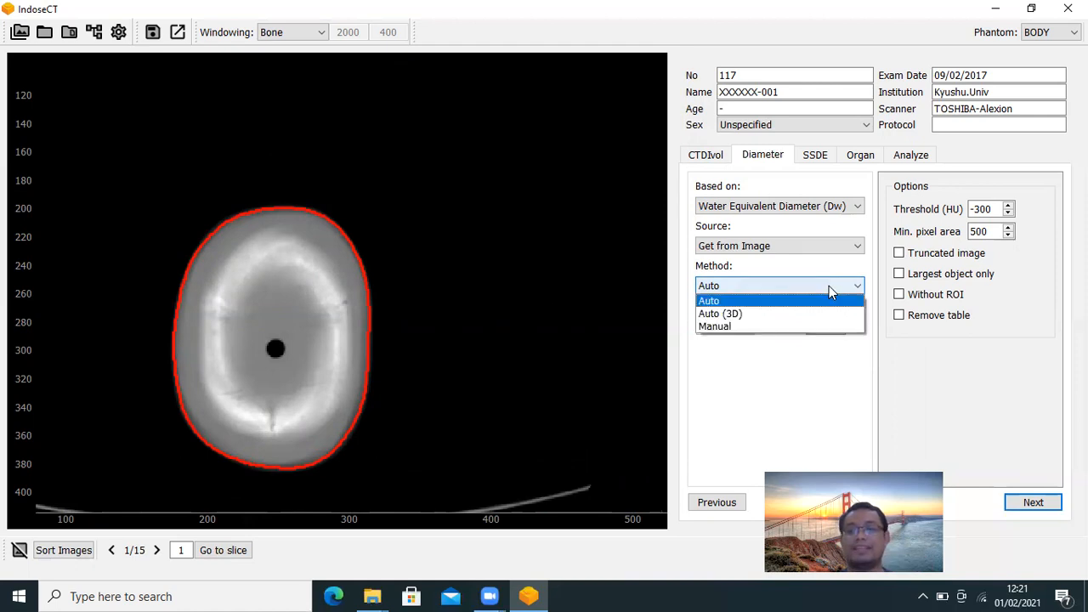
left_click(738, 315)
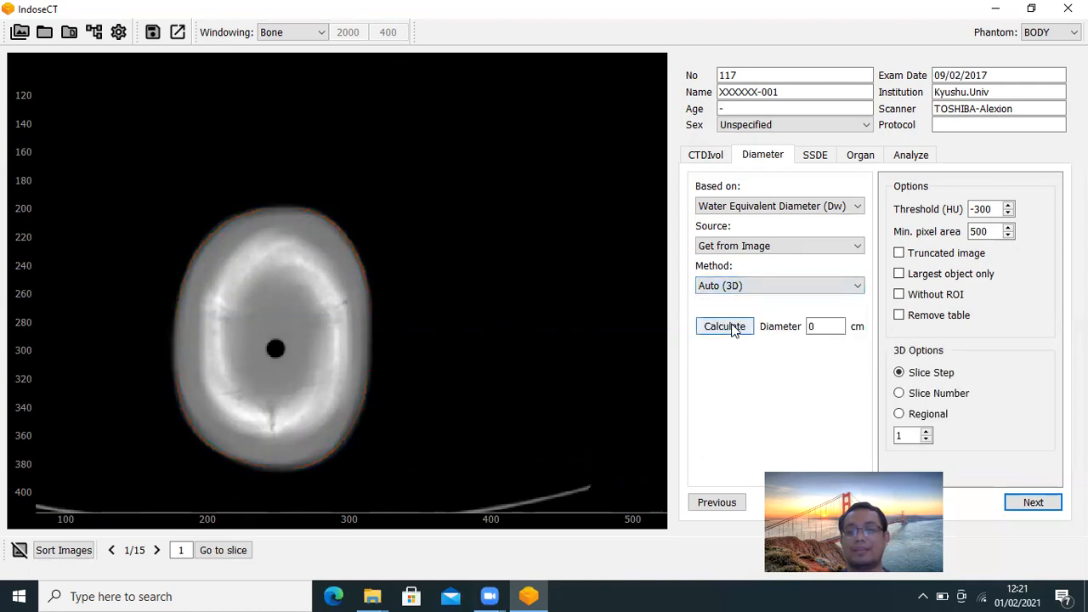
left_click(733, 328)
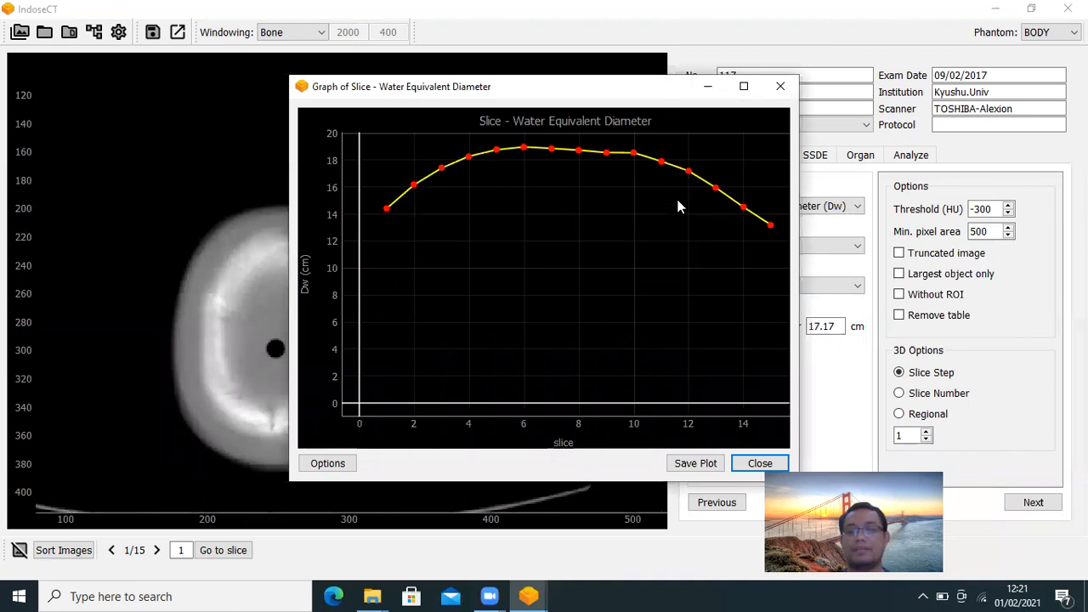
left_click(759, 465)
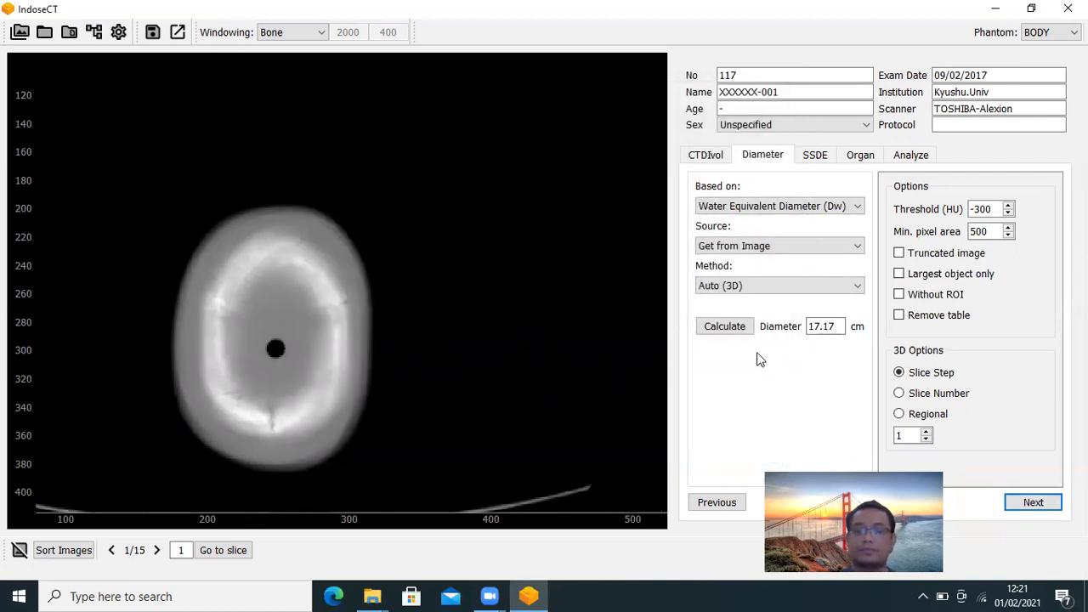
Step: Review the CTDIvol, scan length, DLP and diameter values that feed the SSDE calculation
left_click(708, 159)
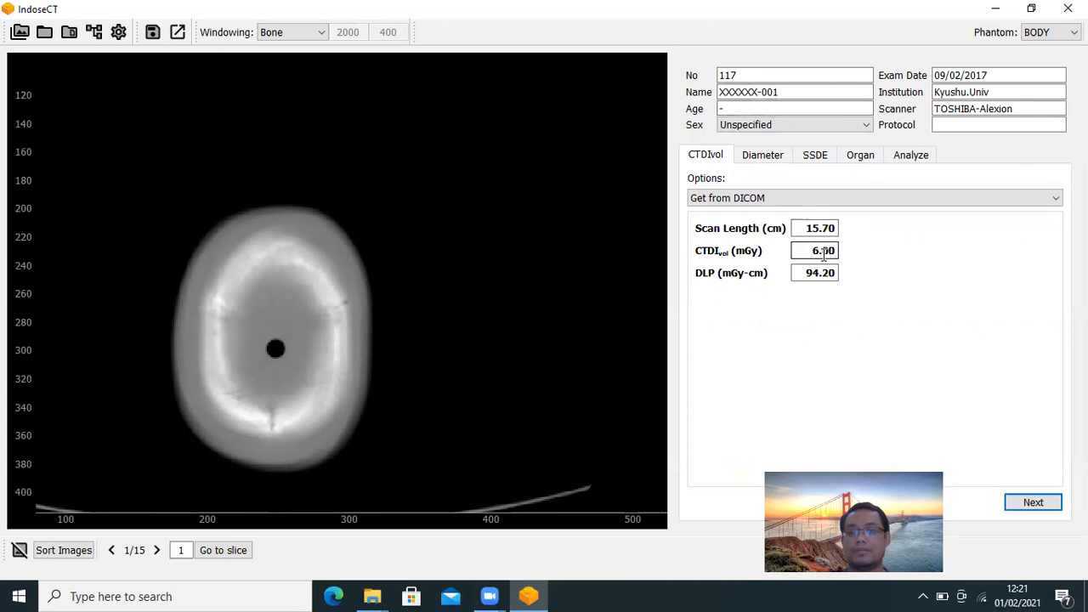
left_click(755, 159)
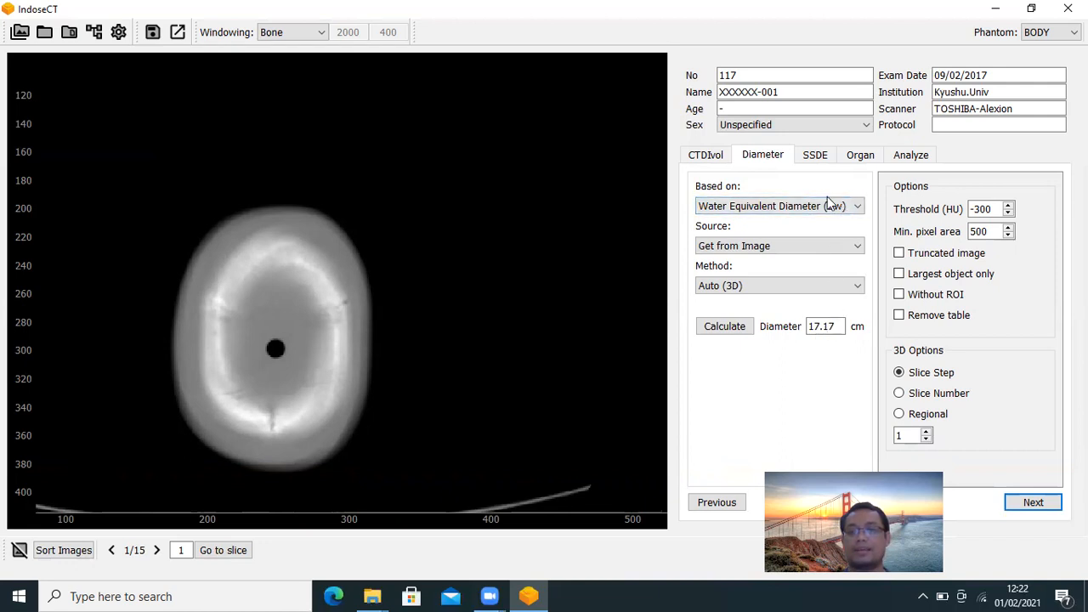
left_click(814, 155)
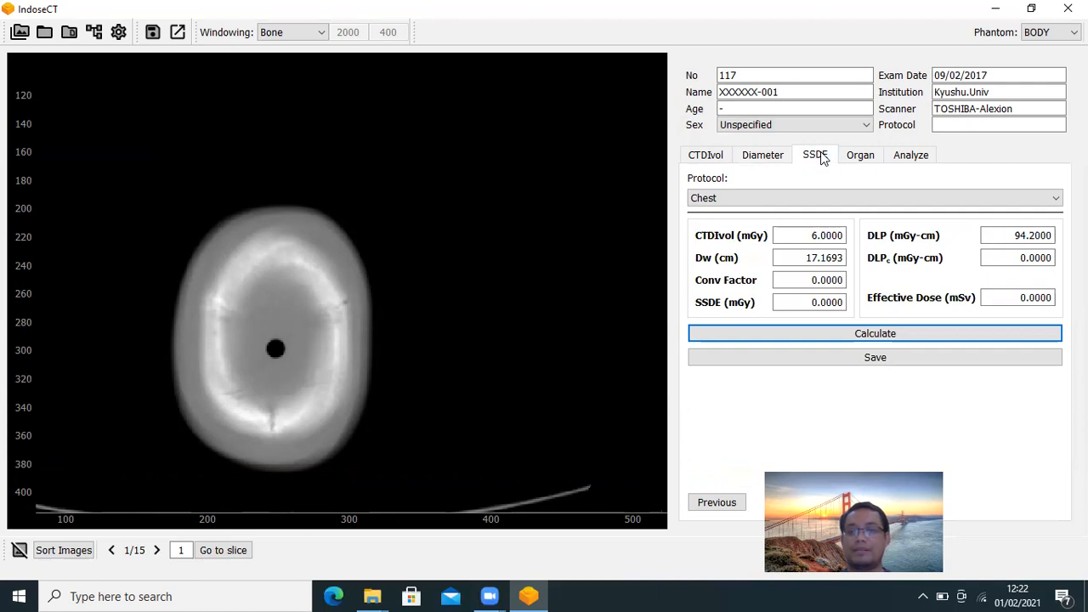
left_click(713, 160)
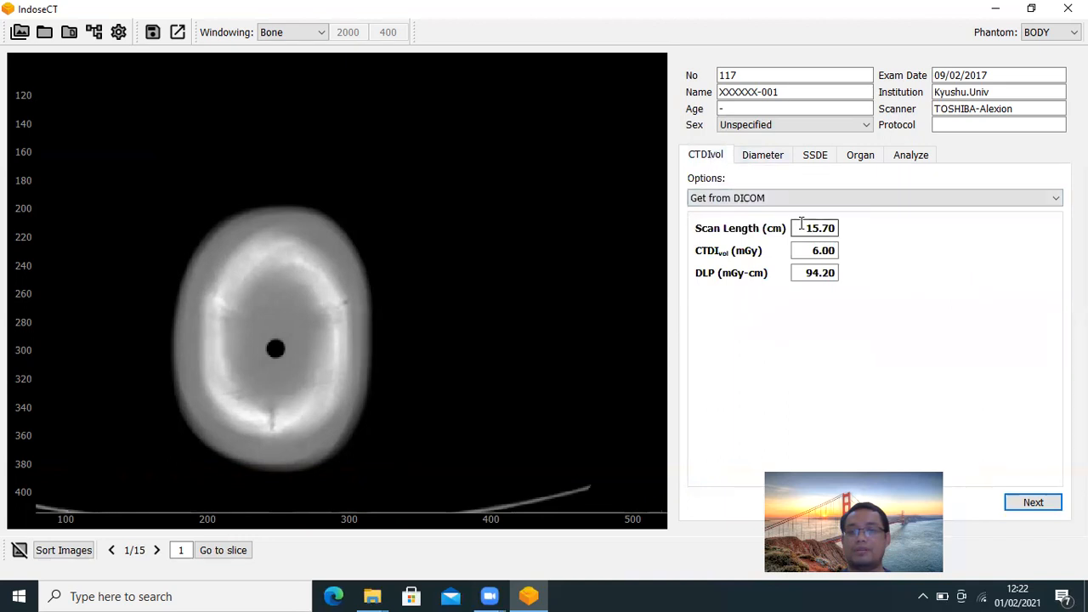
Step: Return to the SSDE calculation and set the phantom to HEAD
left_click(812, 159)
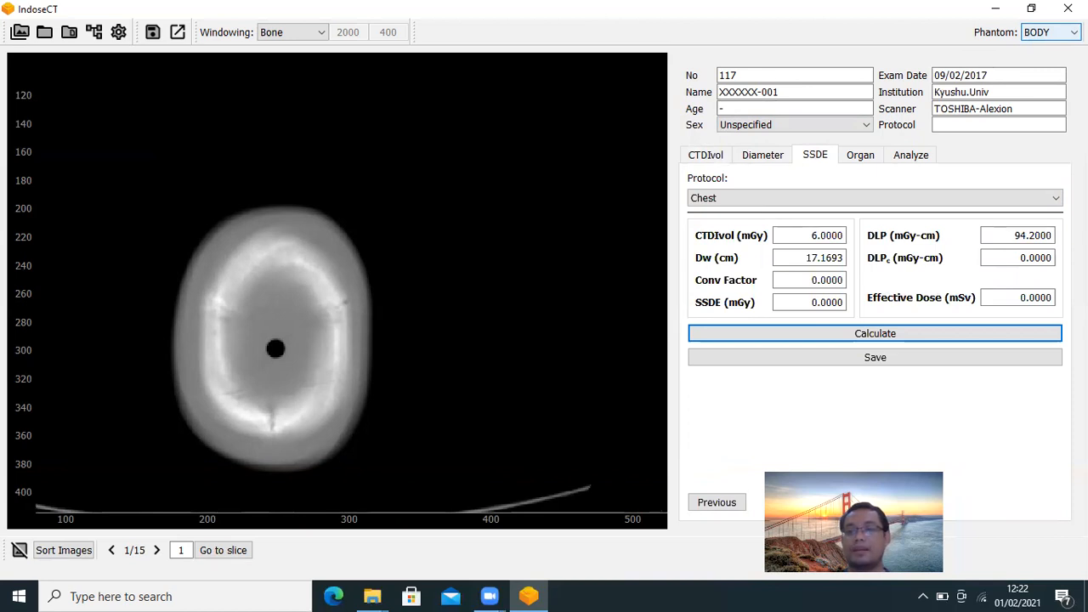
left_click(1050, 32)
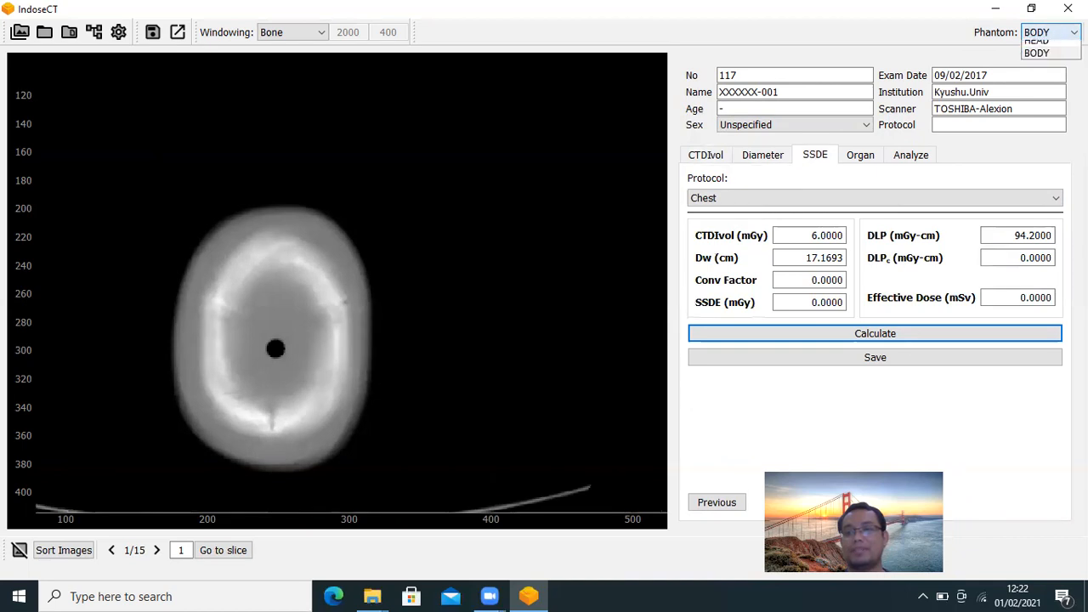
left_click(1044, 46)
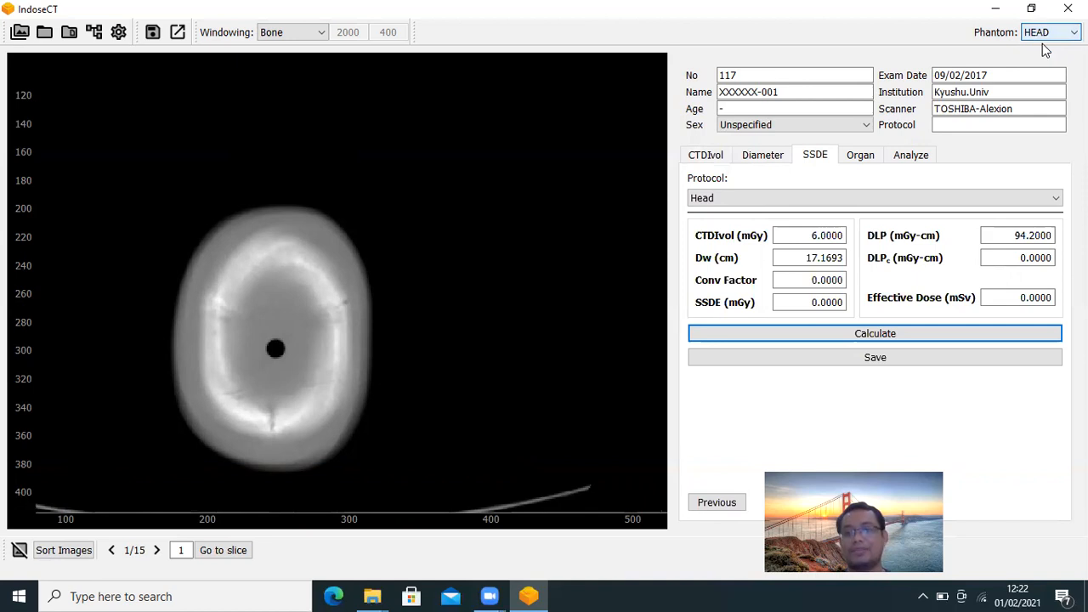
Step: Compare the SSDE protocol options offered for the HEAD and BODY phantoms, leaving the phantom set to HEAD
left_click(823, 201)
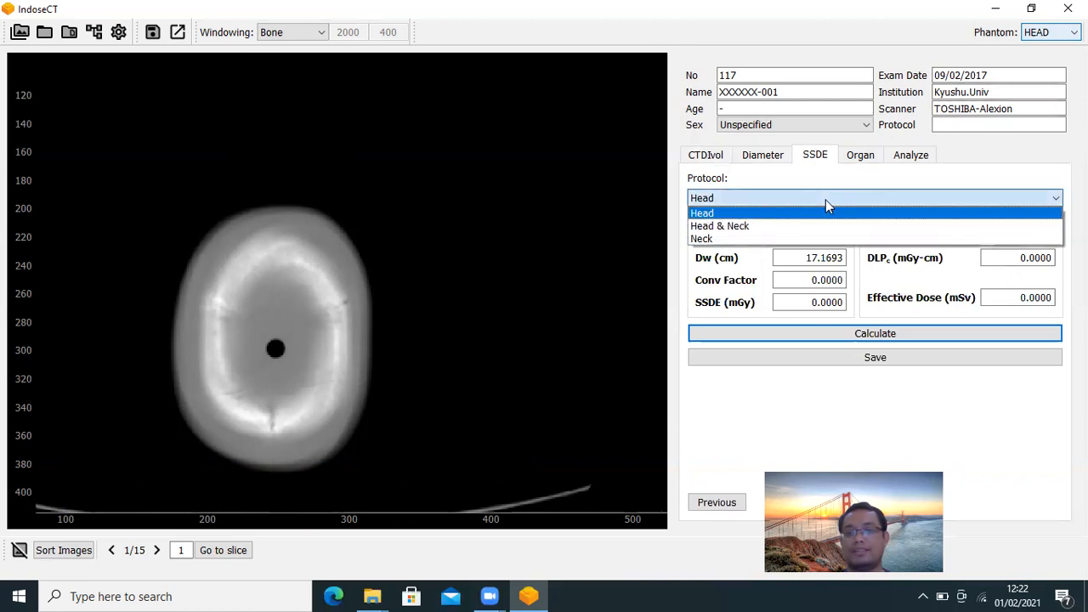
left_click(826, 200)
left_click(825, 202)
left_click(1054, 31)
left_click(1040, 56)
left_click(835, 194)
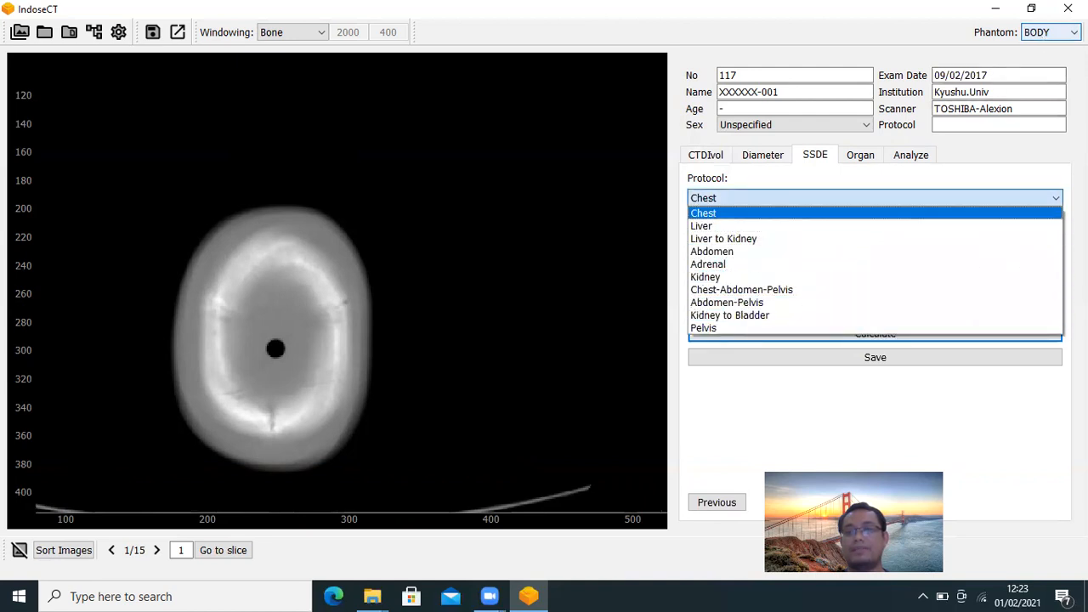
left_click(1054, 31)
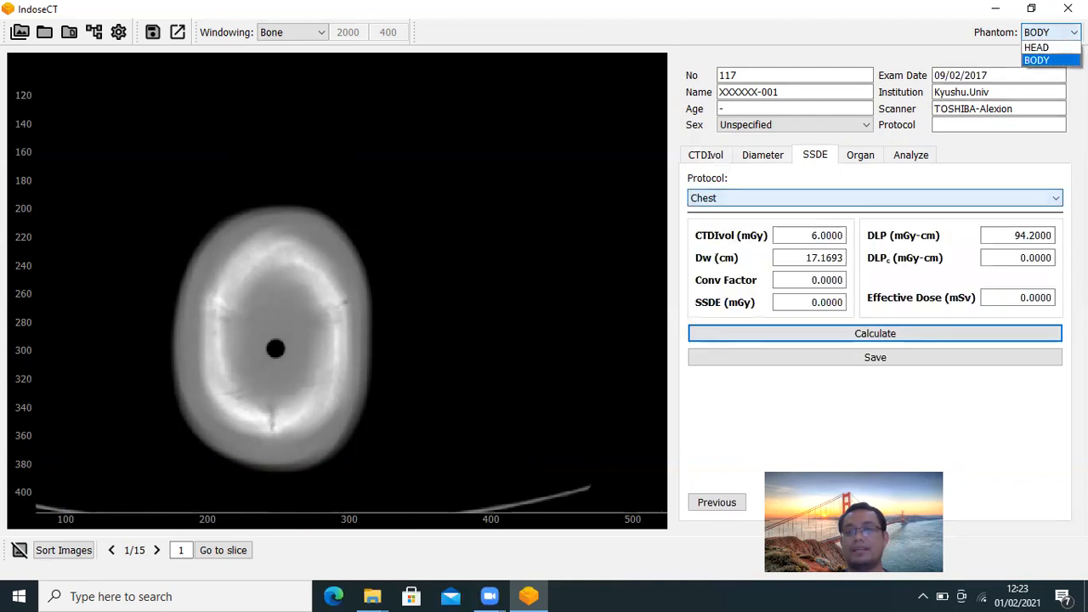
left_click(1037, 47)
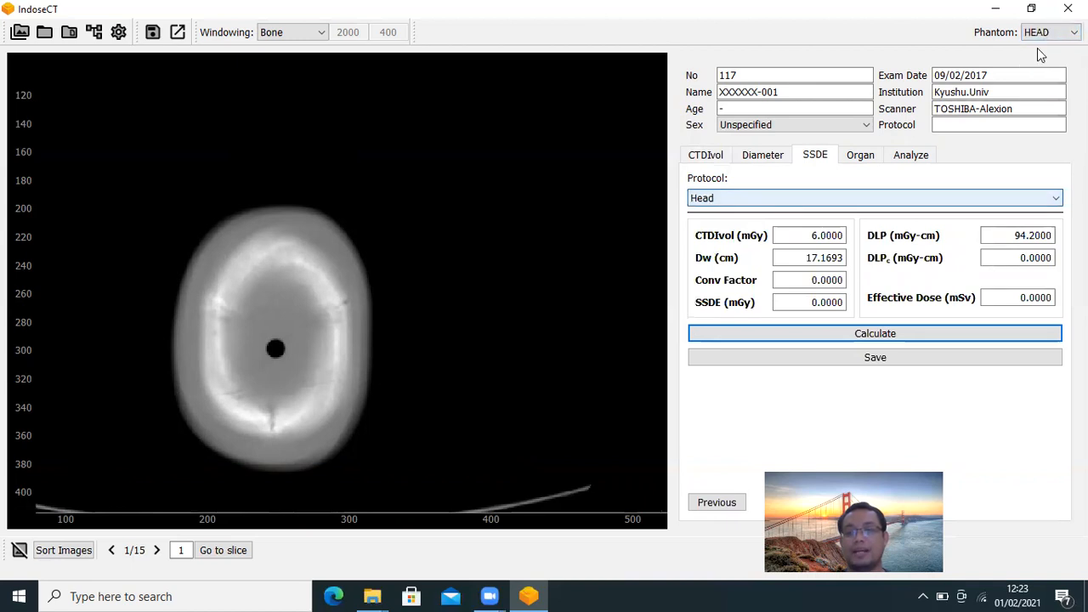
Step: Calculate the SSDE and effective dose with the Head protocol, and save the record, accepting its empty fields
left_click(860, 332)
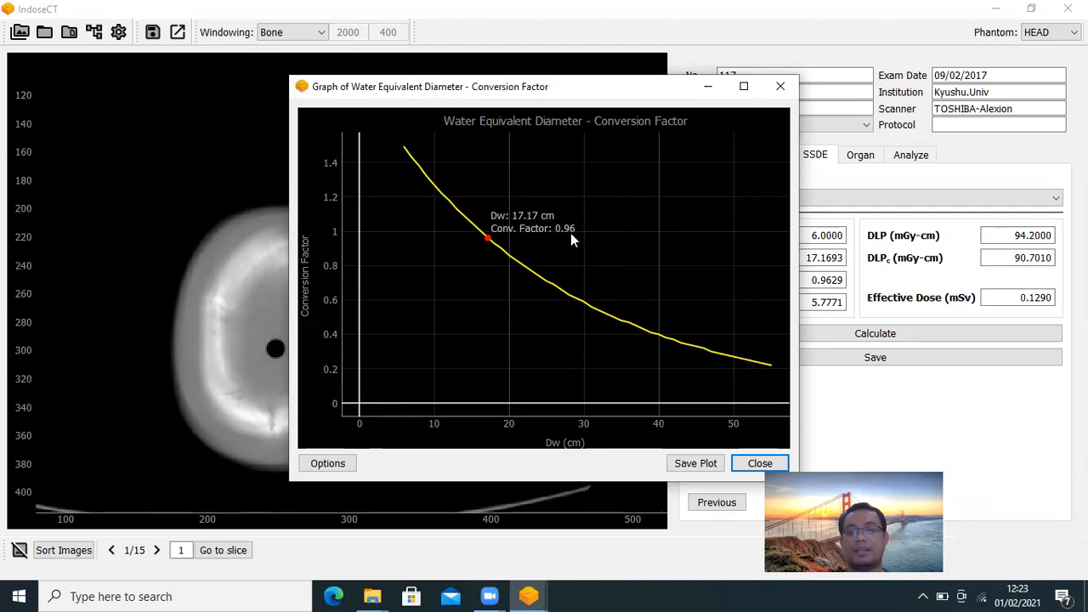
left_click(750, 466)
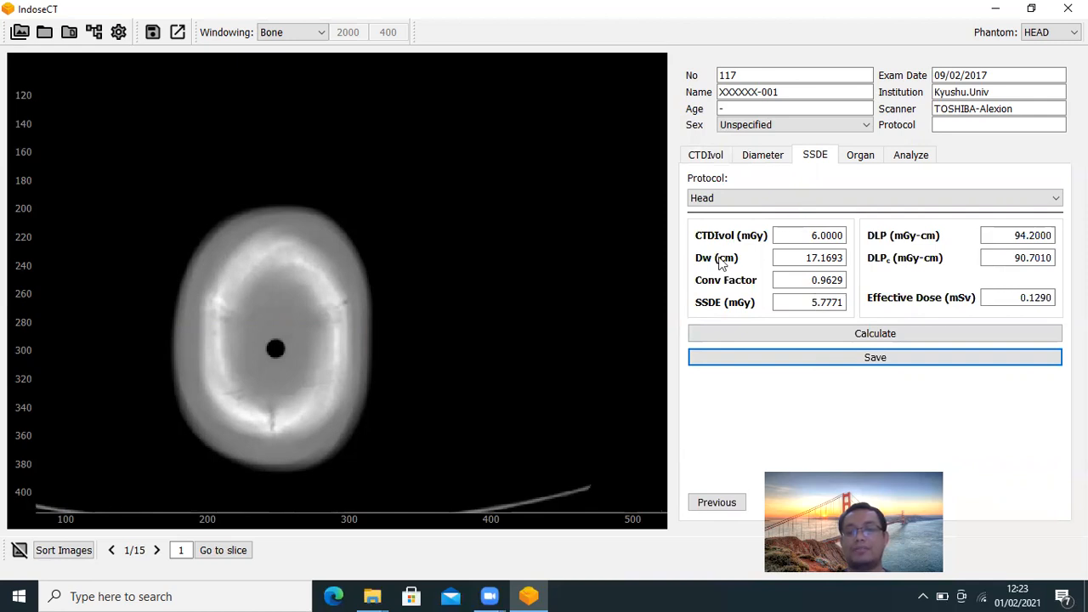
left_click(833, 357)
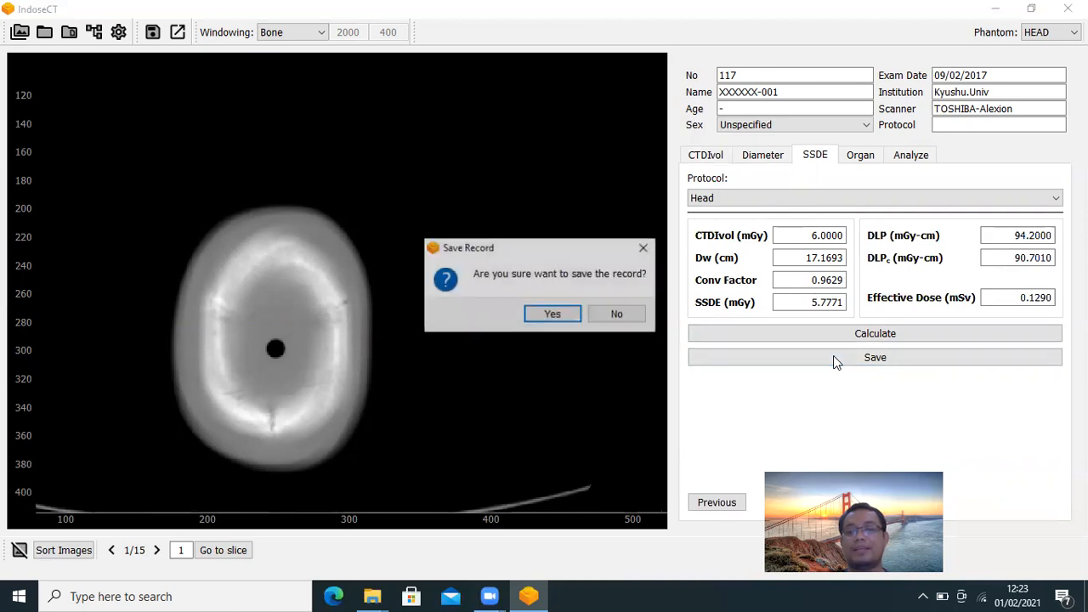
left_click(553, 315)
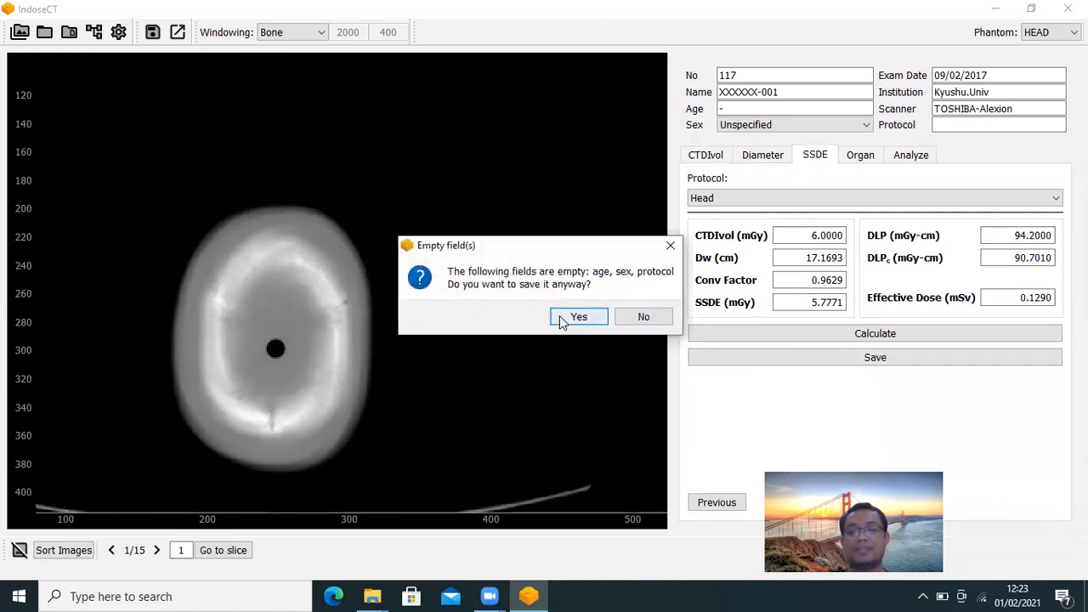
left_click(561, 318)
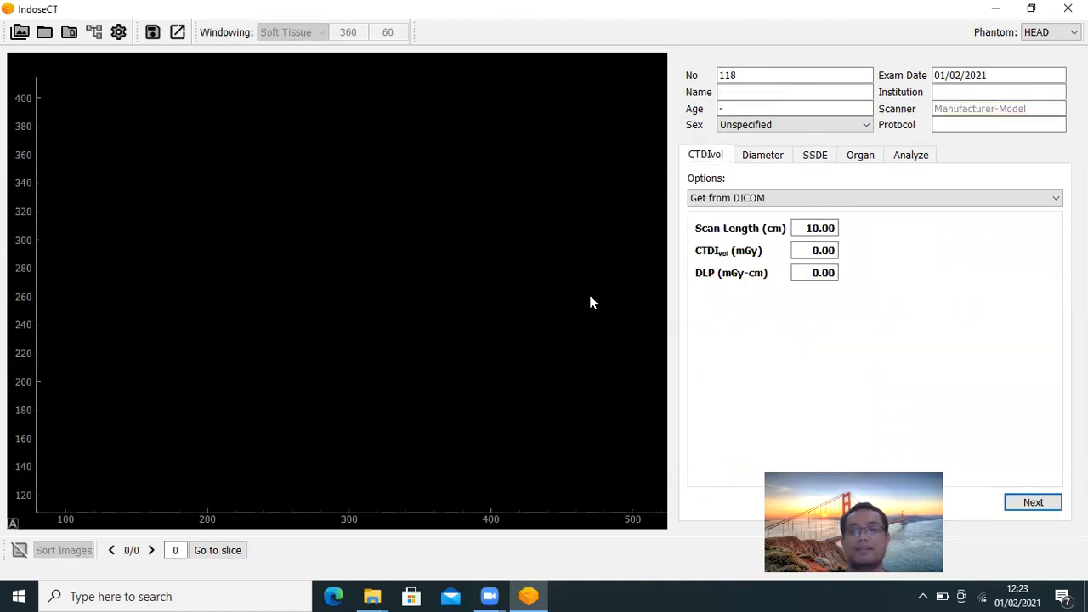
Step: In the Analyze section, generate a graph of CTDIvol against Dw for all records, and close it after viewing
left_click(908, 162)
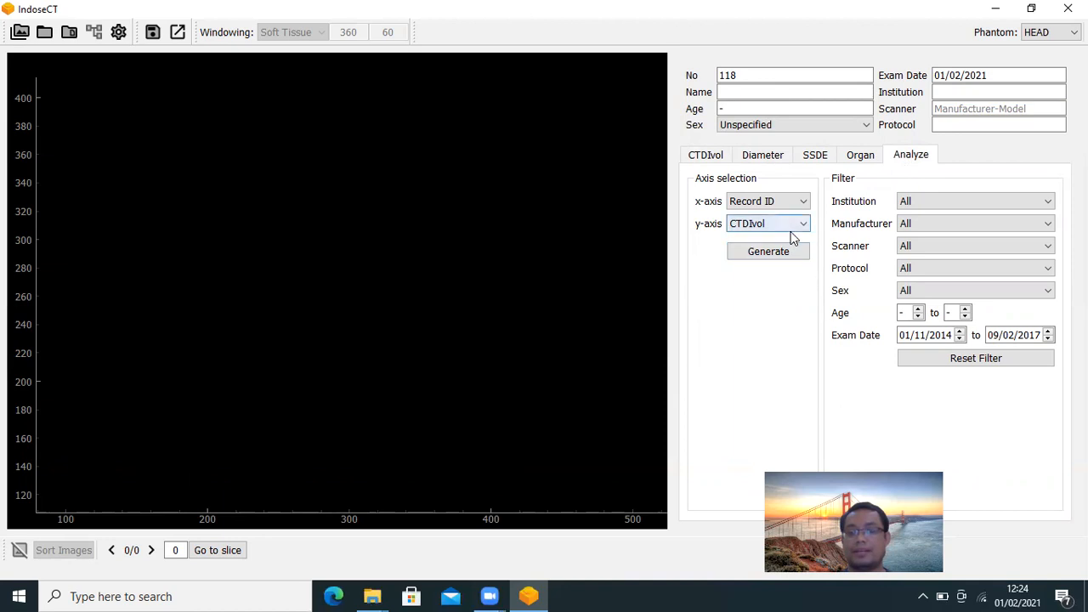
left_click(788, 204)
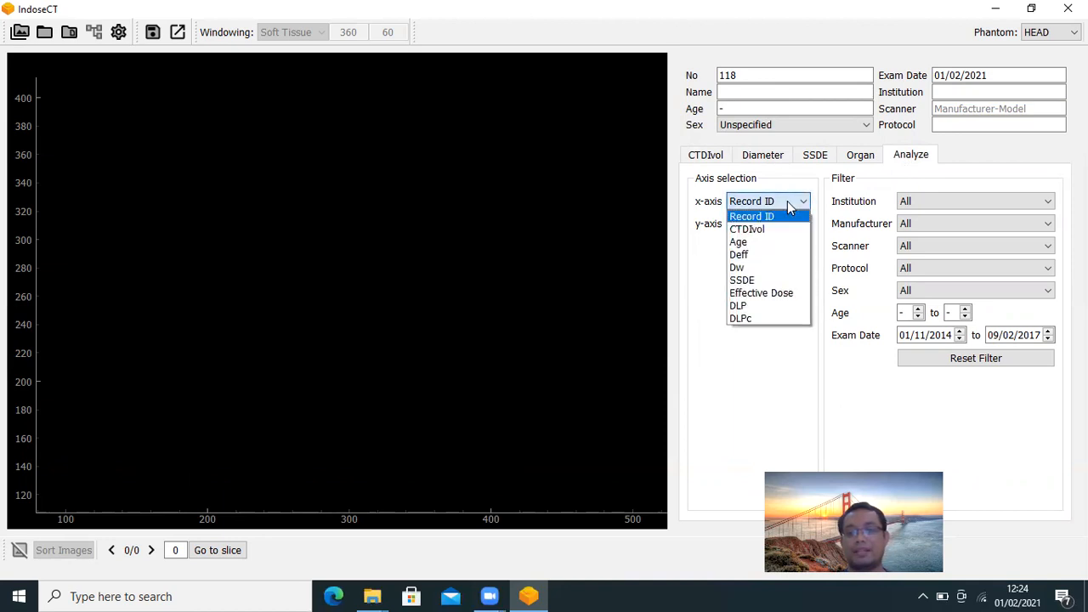
left_click(739, 269)
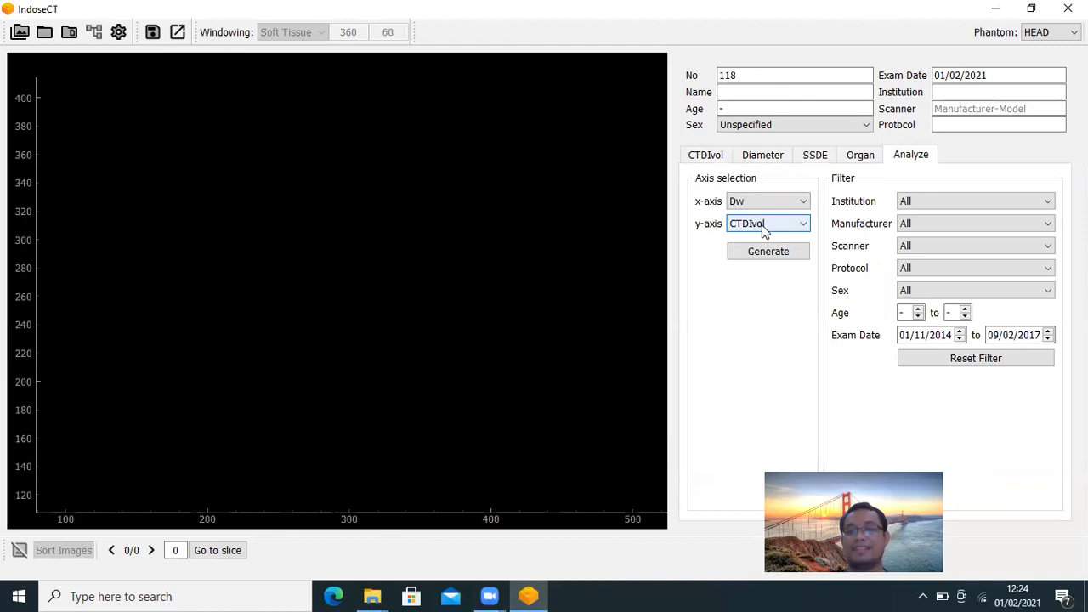
left_click(762, 251)
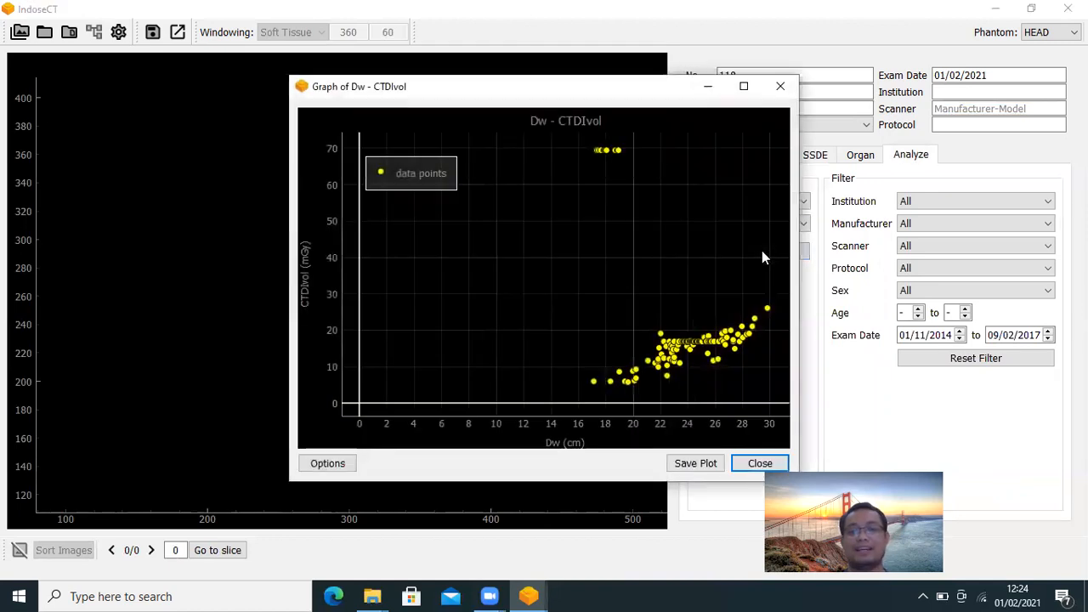
left_click(780, 86)
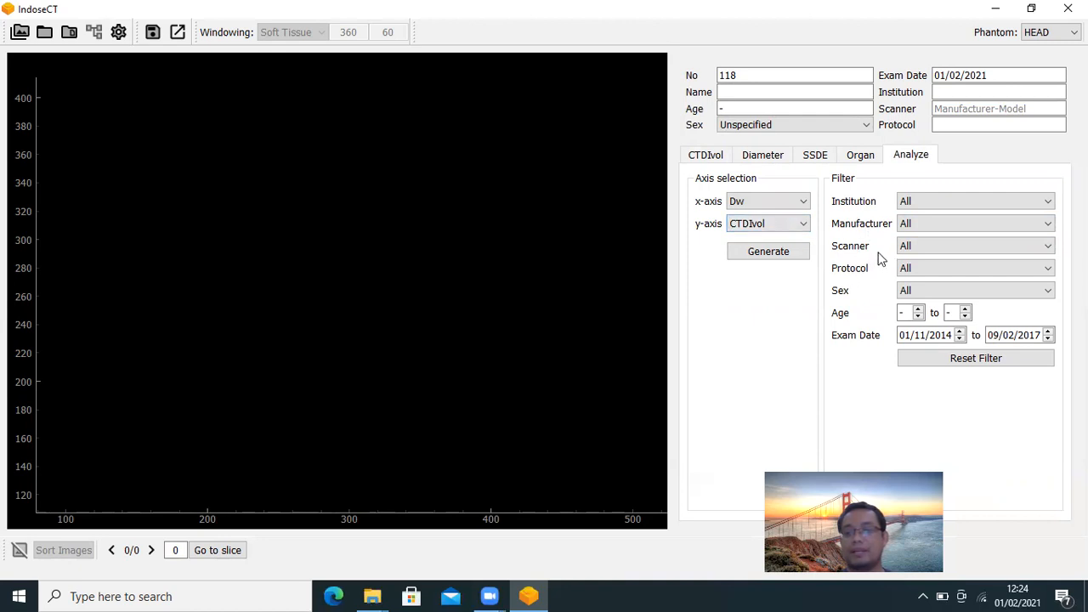
Step: Filter the records to the CHEST protocol for all institutions and generate the Dw - CTDIvol graph, moving its window clear of the filter settings
left_click(906, 269)
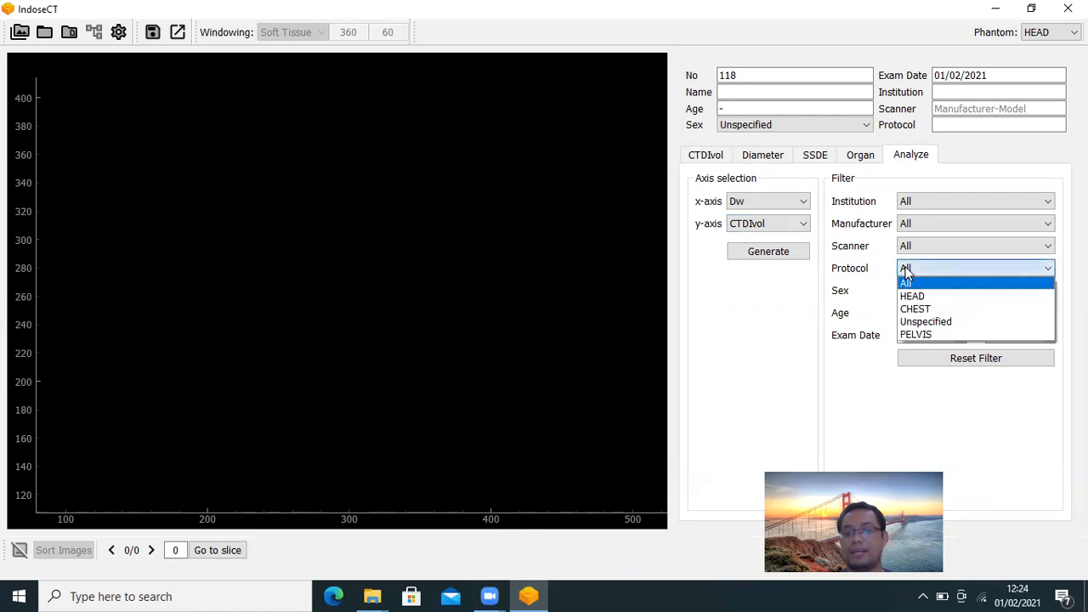
left_click(927, 311)
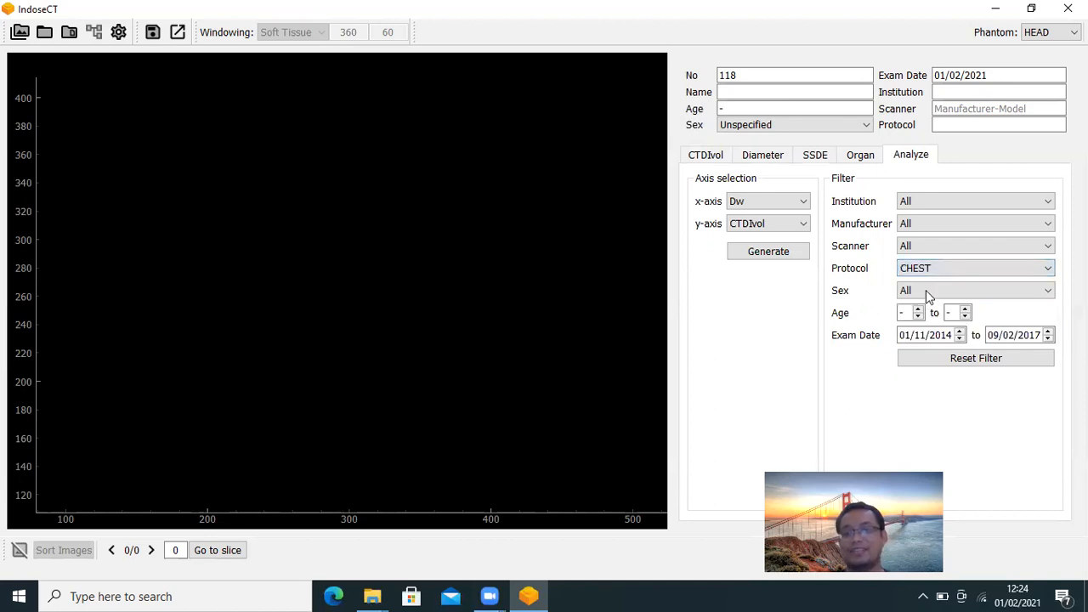
left_click(921, 202)
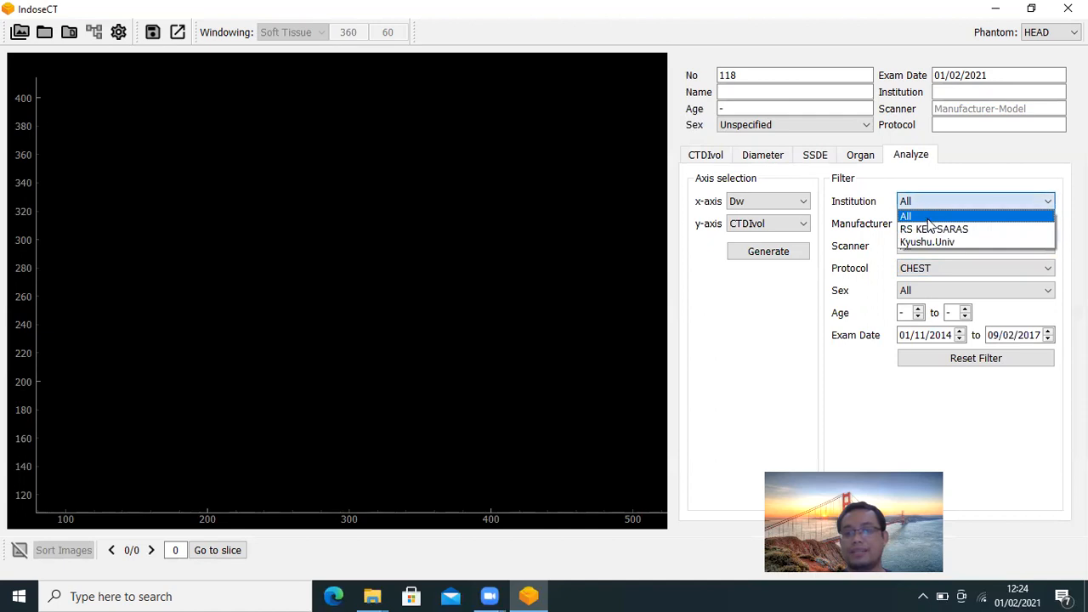
left_click(908, 201)
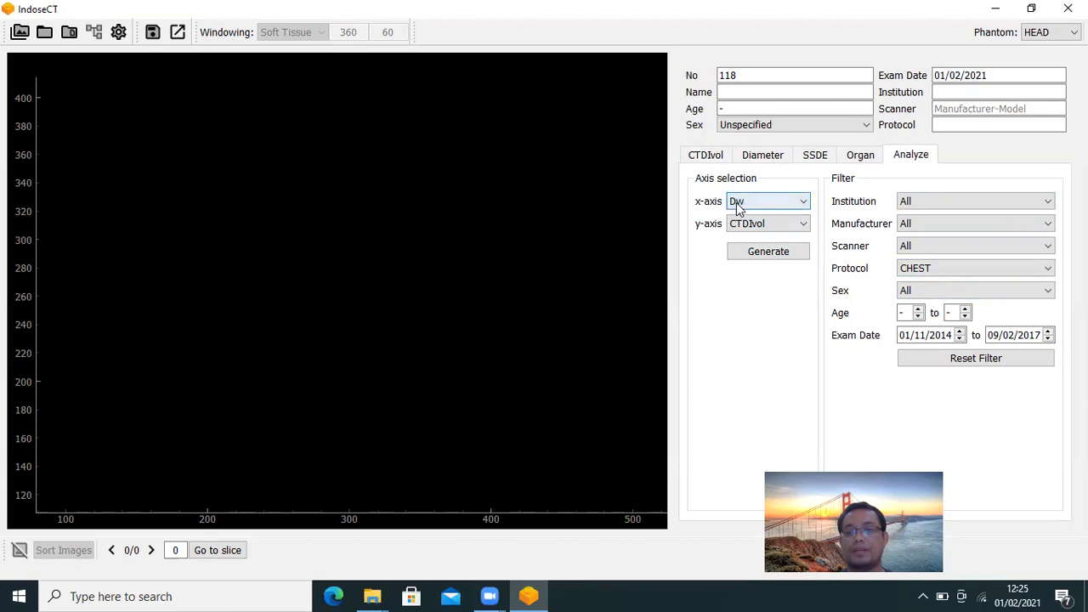
left_click(763, 254)
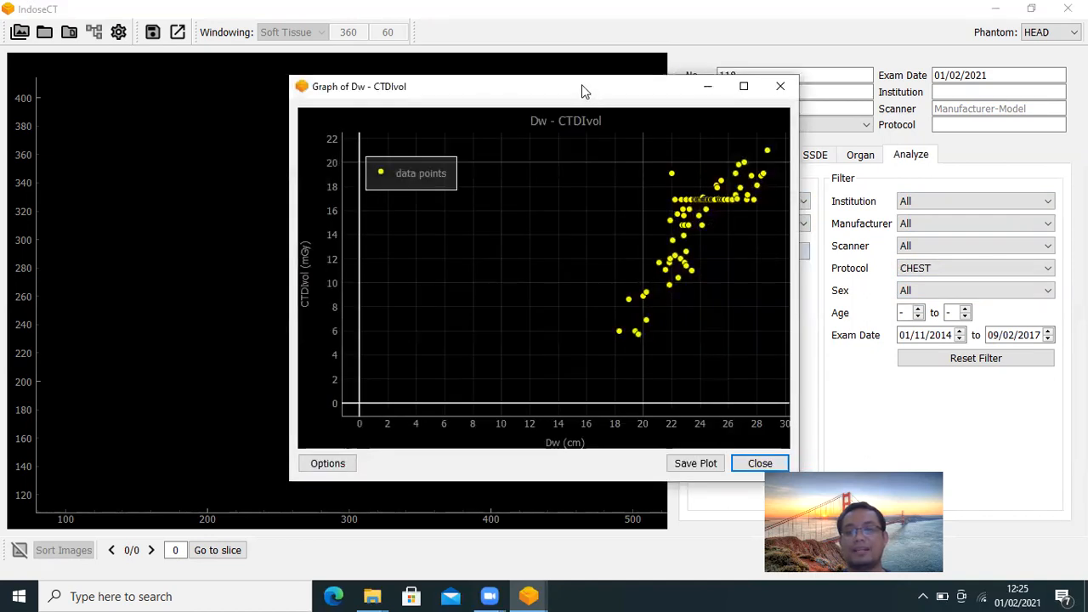
left_click_drag(366, 91, 151, 96)
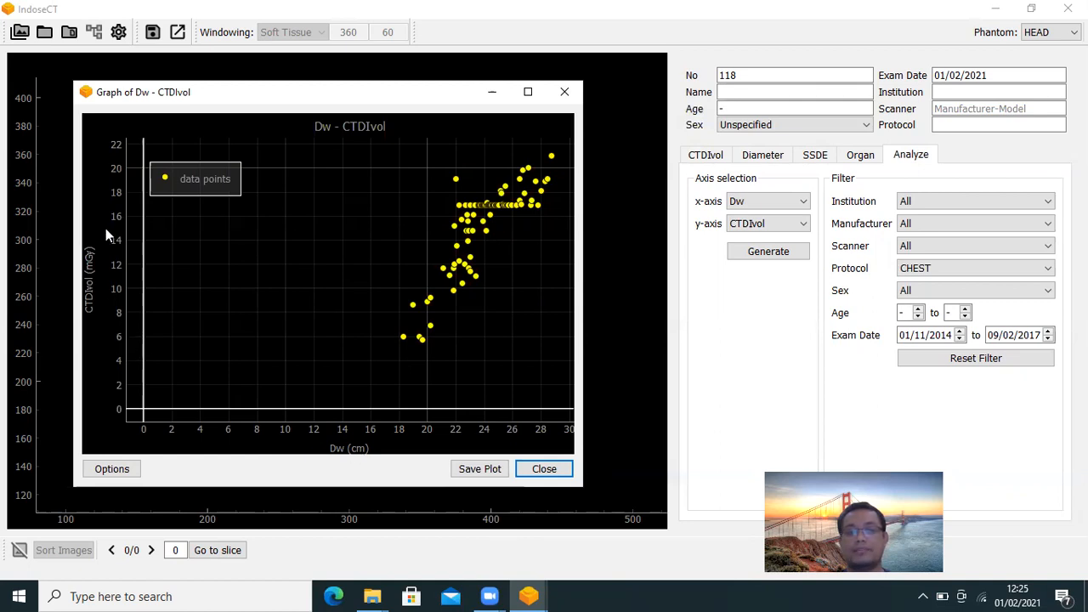
Step: Set the graph's X axis to a manual range from 16 to 30 and bring the graph window back to the front
left_click_drag(424, 218, 324, 283)
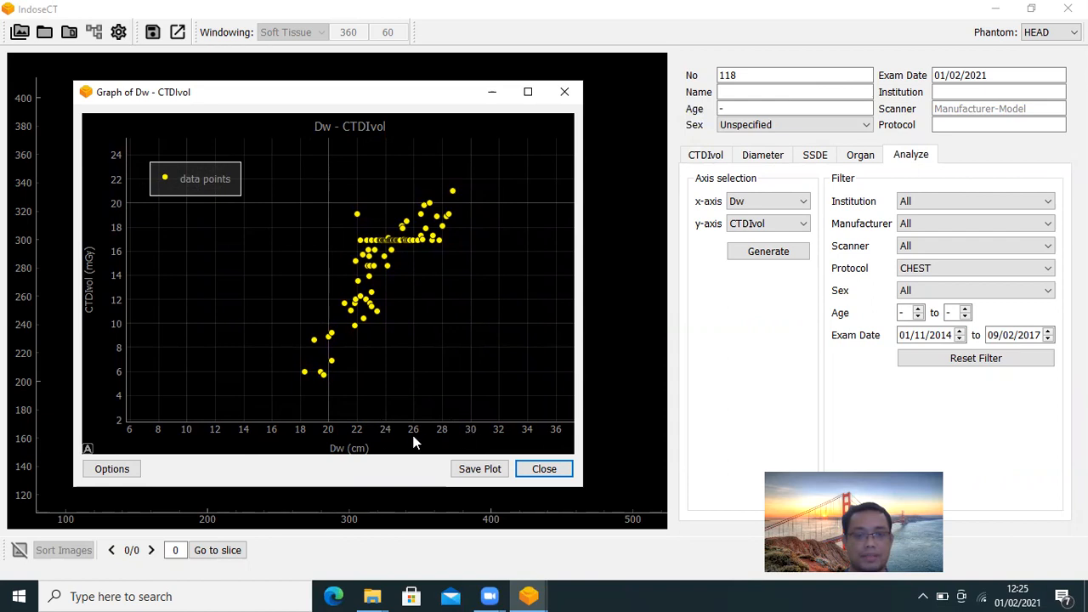
right_click(423, 352)
mouse_move(490, 382)
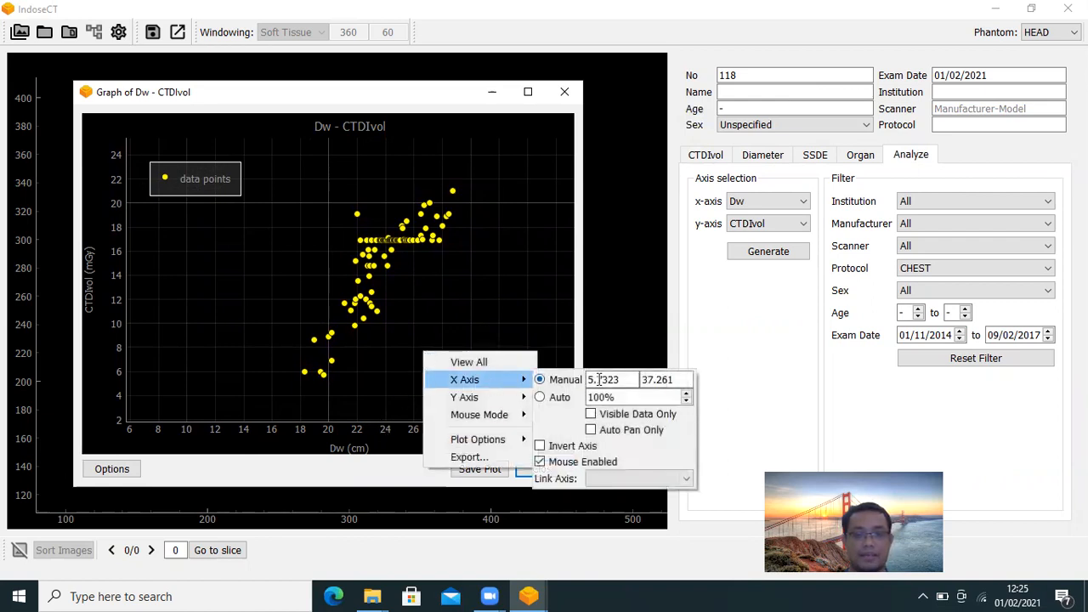
left_click(634, 379)
key("BackSpace")
key("BackSpace")
key("BackSpace")
key("BackSpace")
key("BackSpace")
key("BackSpace")
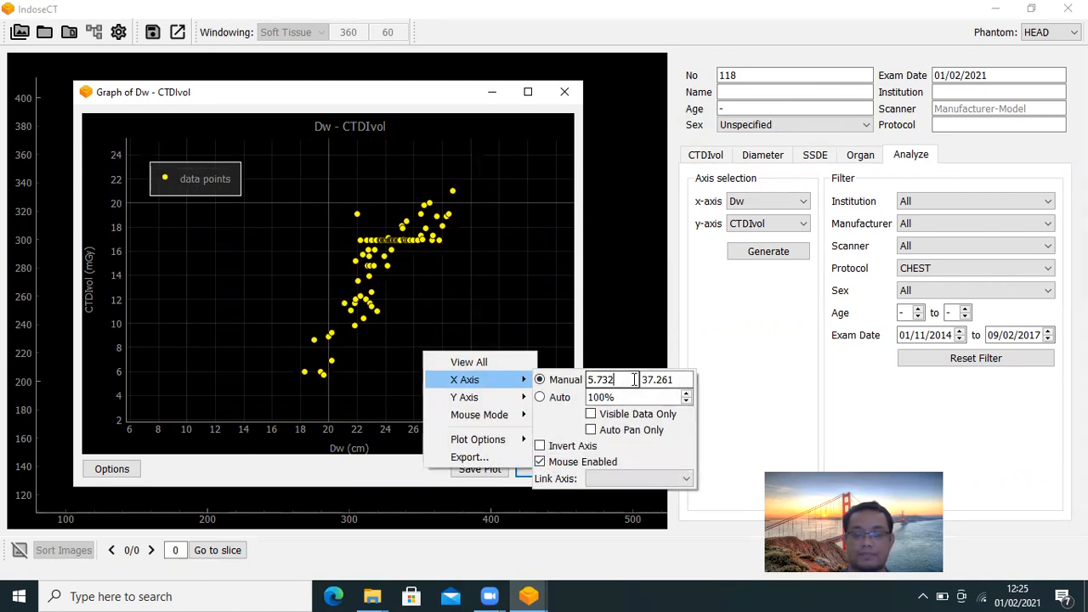
type("16")
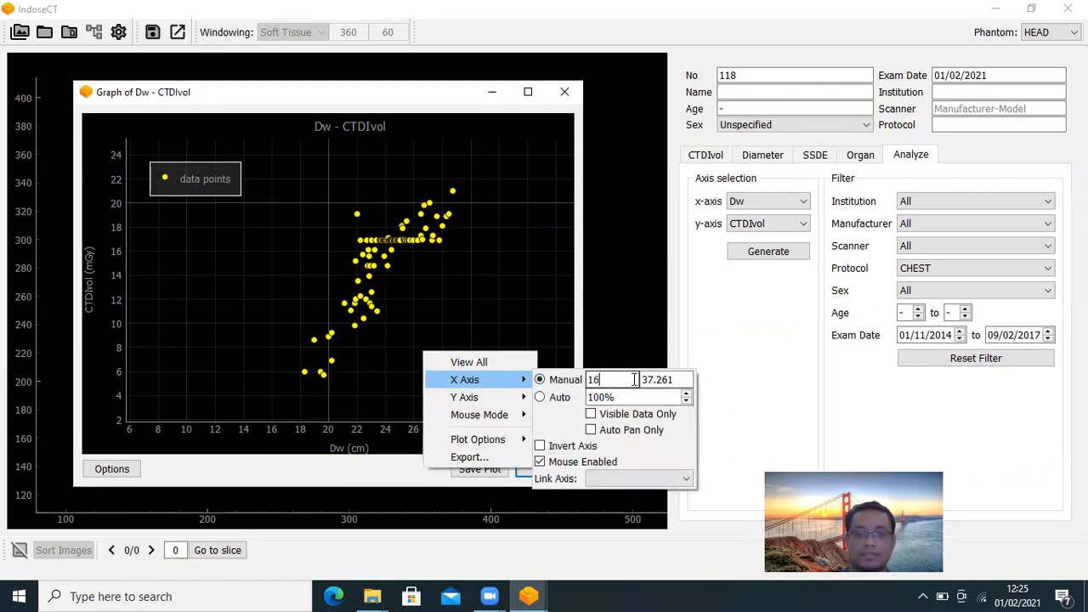
left_click(678, 380)
key("BackSpace")
key("BackSpace")
key("BackSpace")
key("BackSpace")
key("BackSpace")
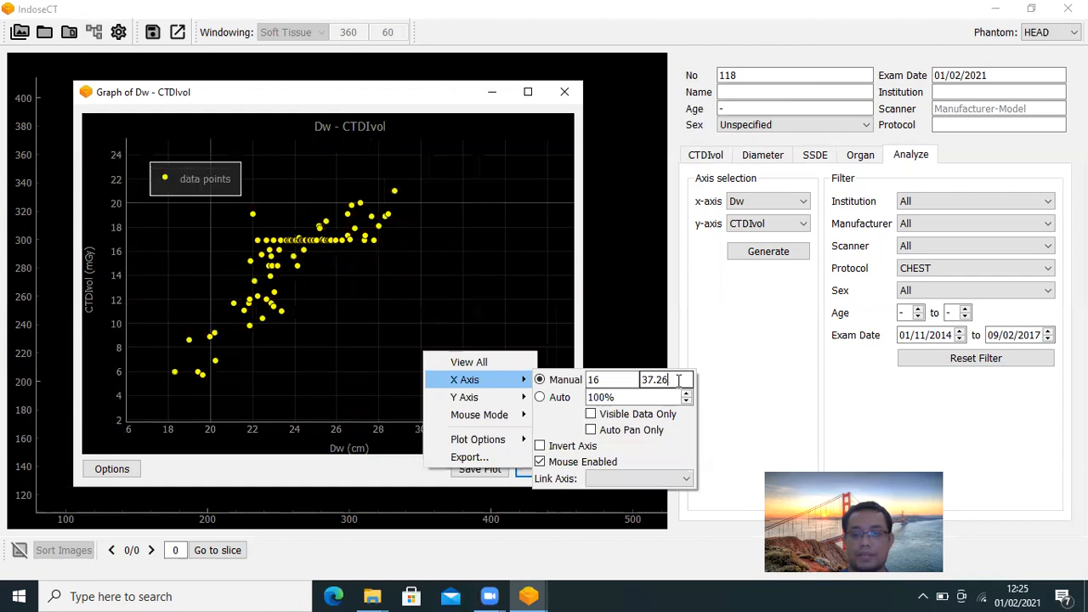
type("0")
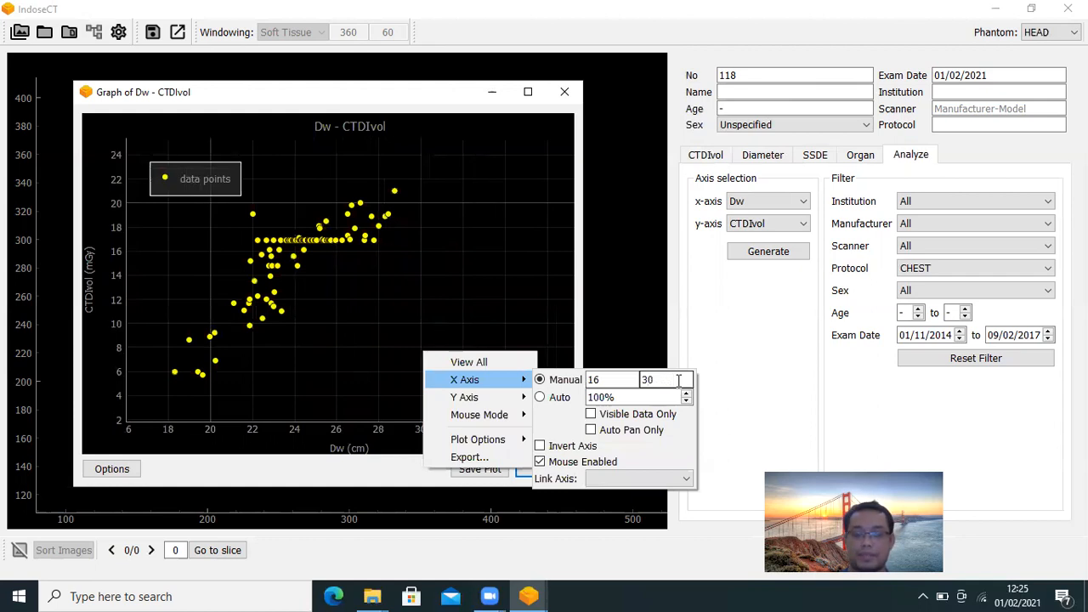
left_click(617, 298)
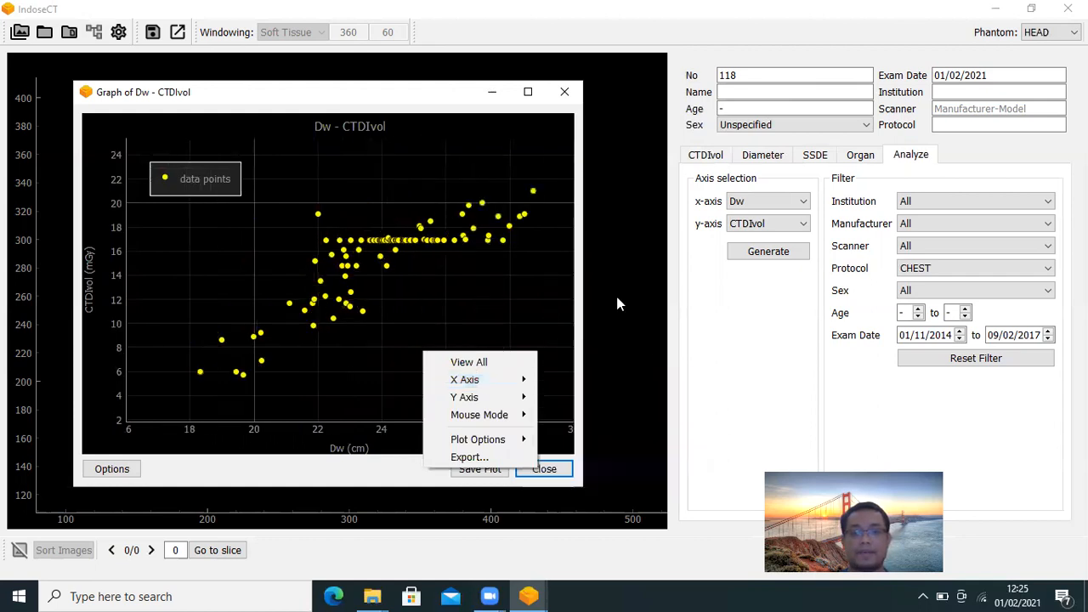
left_click(616, 294)
mouse_move(534, 595)
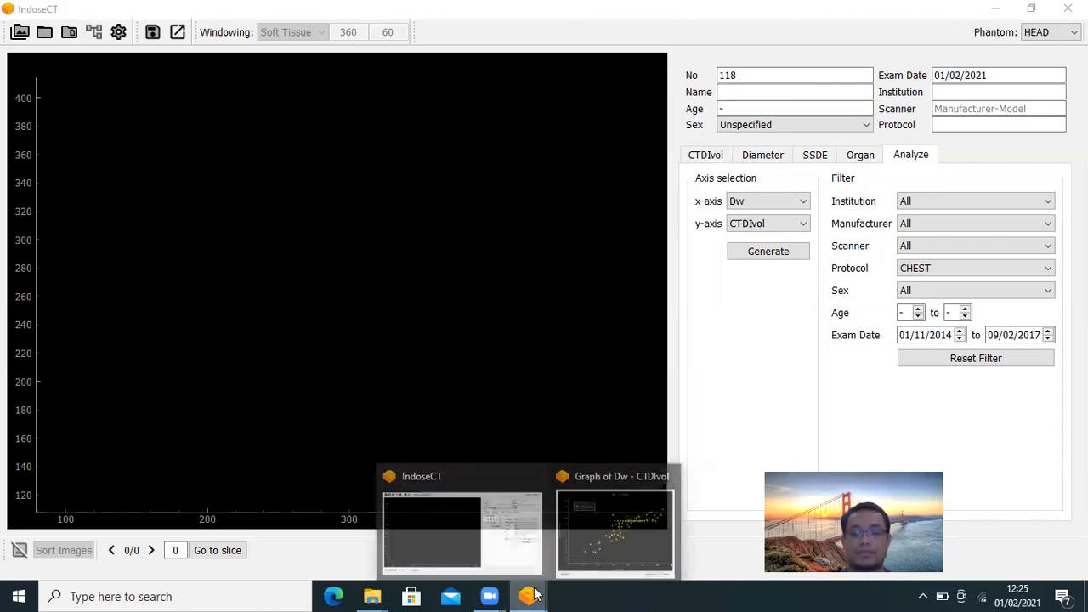
left_click(625, 538)
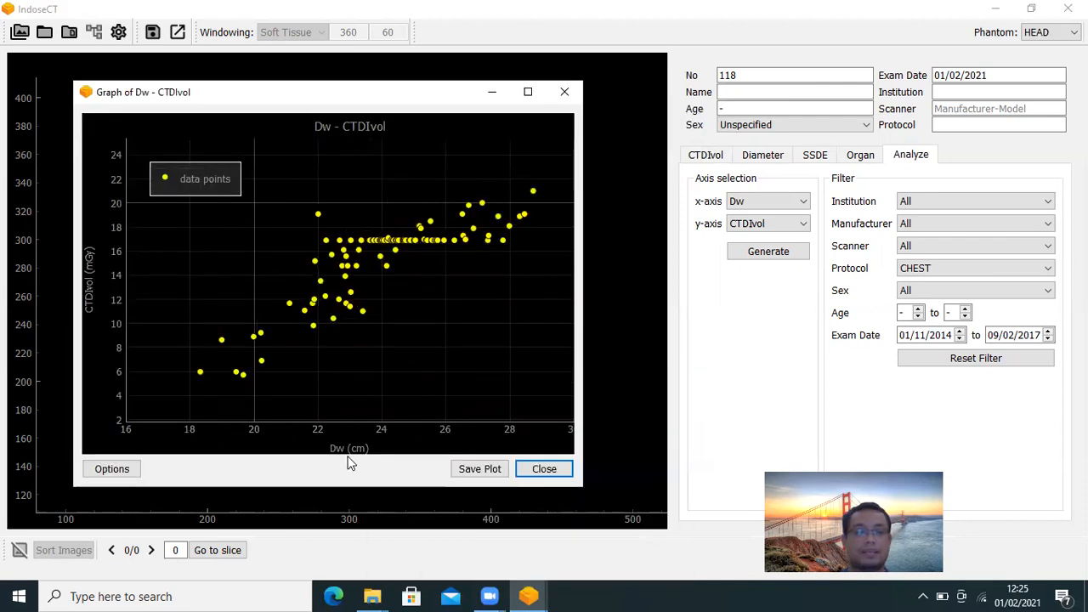
Step: Place the graph options beside the Dw - CTDIvol graph and enable the mean line for the y-data
left_click(119, 470)
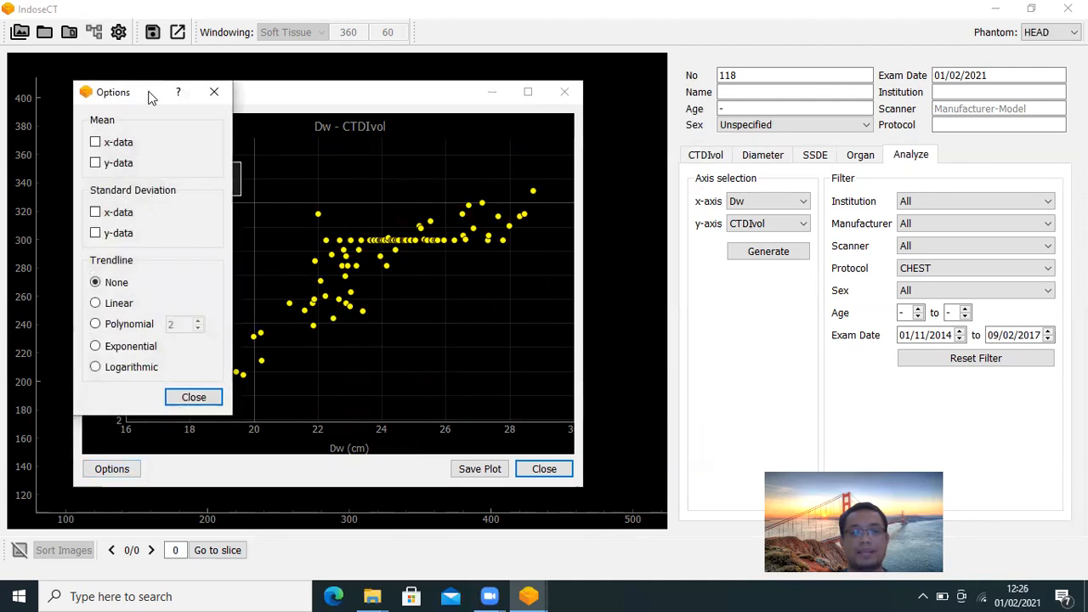
left_click_drag(139, 98, 68, 96)
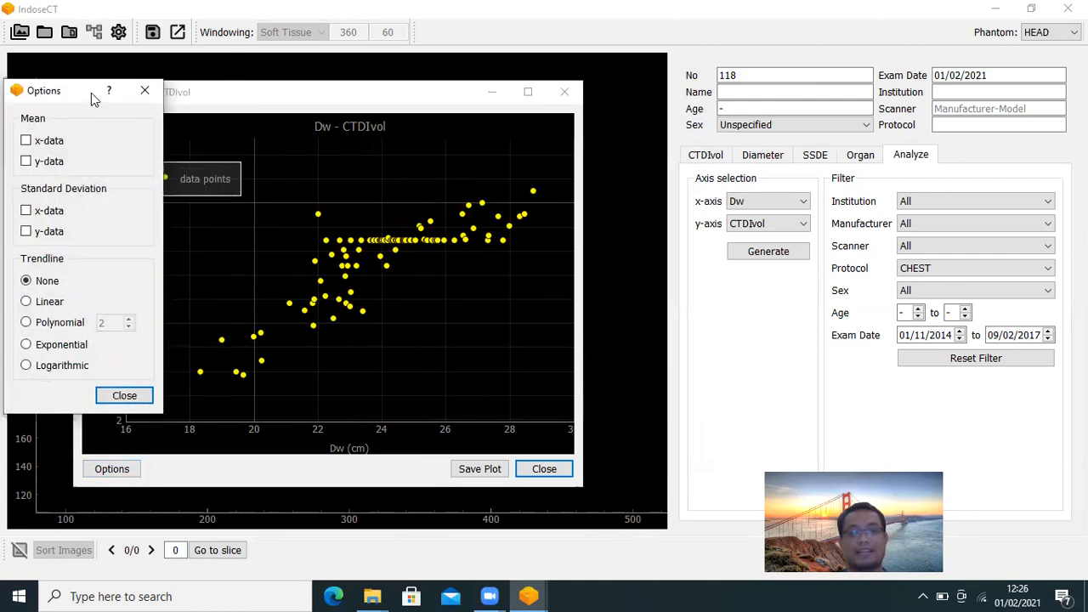
left_click(287, 96)
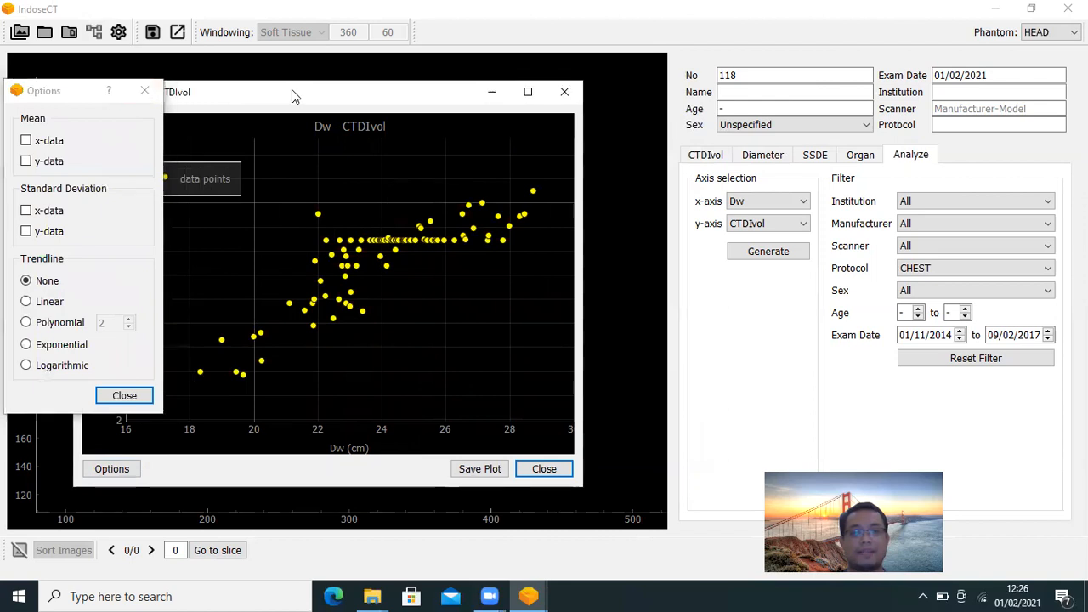
left_click_drag(291, 89, 403, 70)
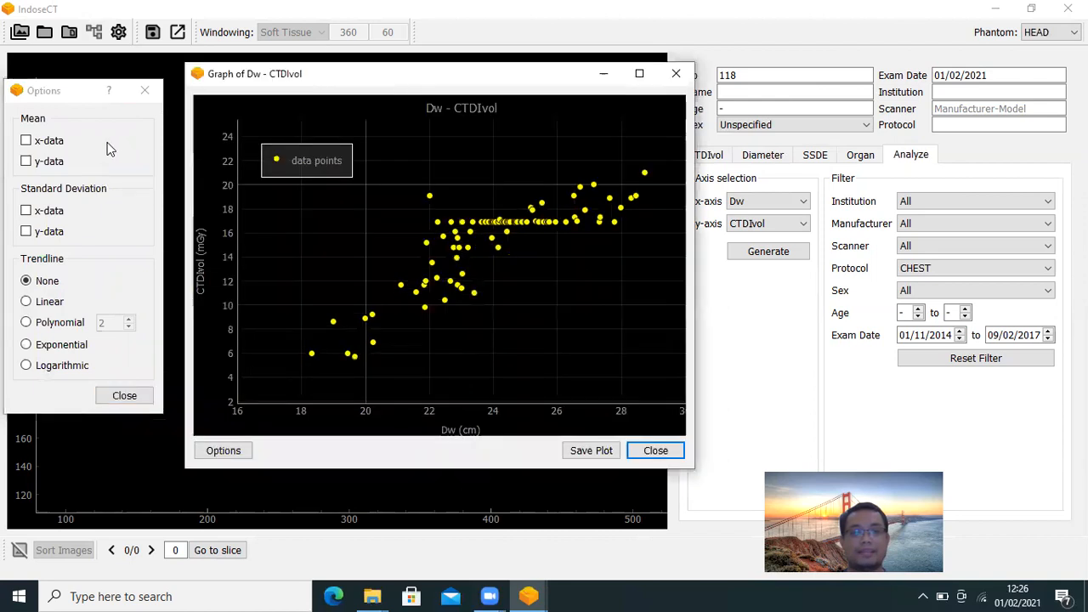
left_click(27, 161)
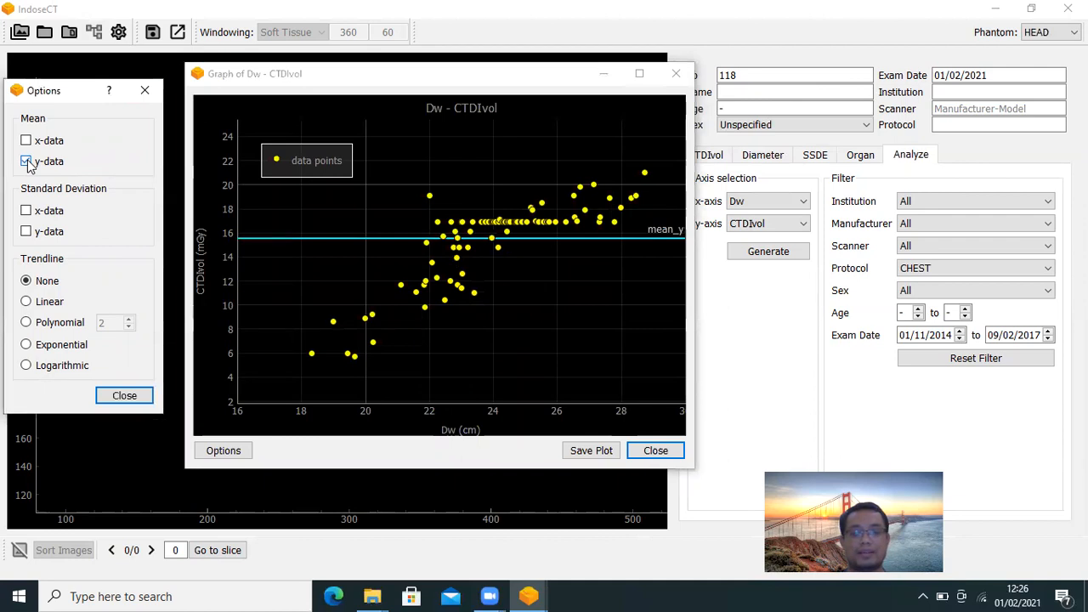
mouse_move(617, 303)
left_mouse_down()
mouse_move(538, 302)
mouse_move(614, 293)
left_mouse_up()
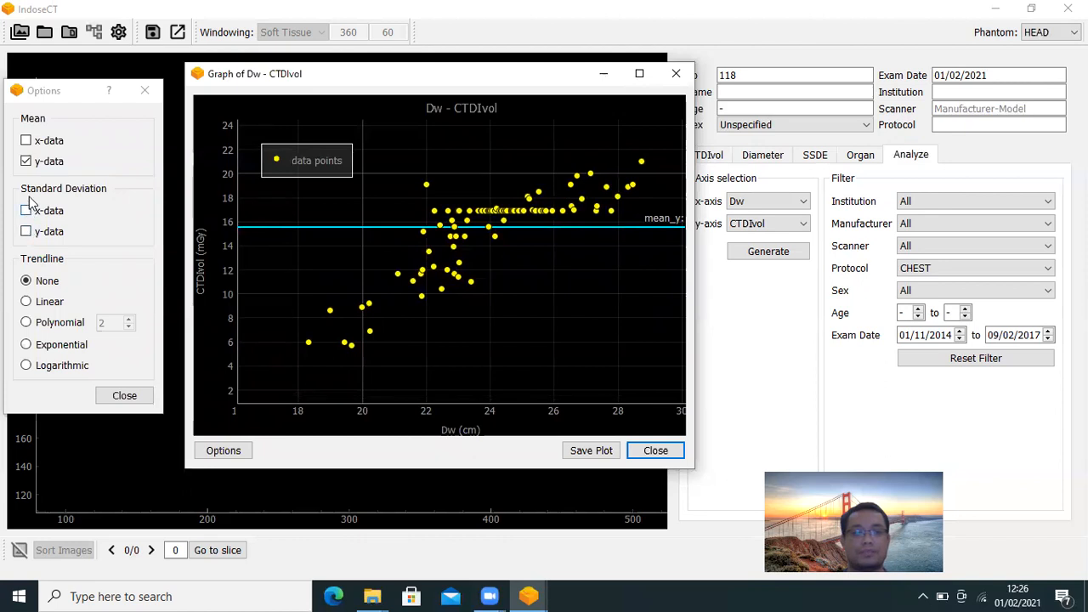
Step: Add the x-data mean line and the standard deviation lines for both x-data and y-data to the Dw - CTDIvol graph
left_click(26, 142)
left_click_drag(529, 160, 536, 252)
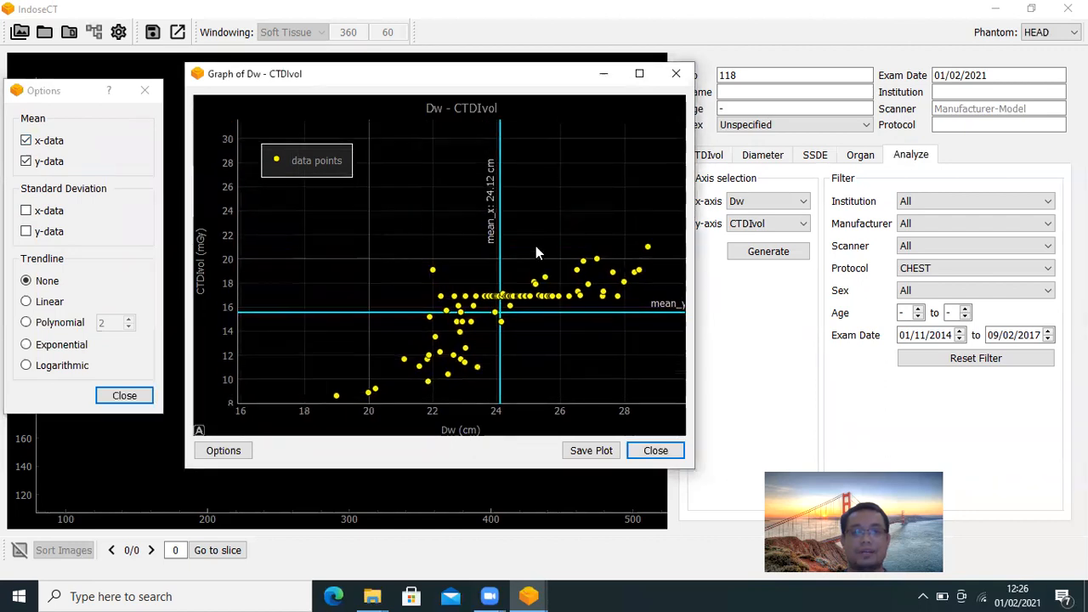
left_click_drag(535, 244, 529, 183)
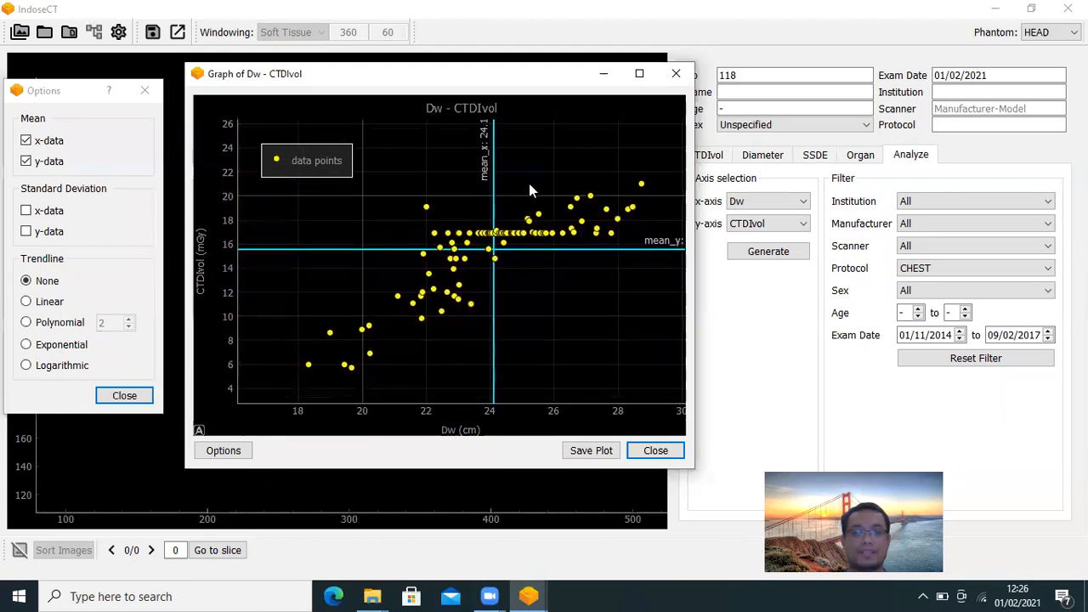
left_click(26, 211)
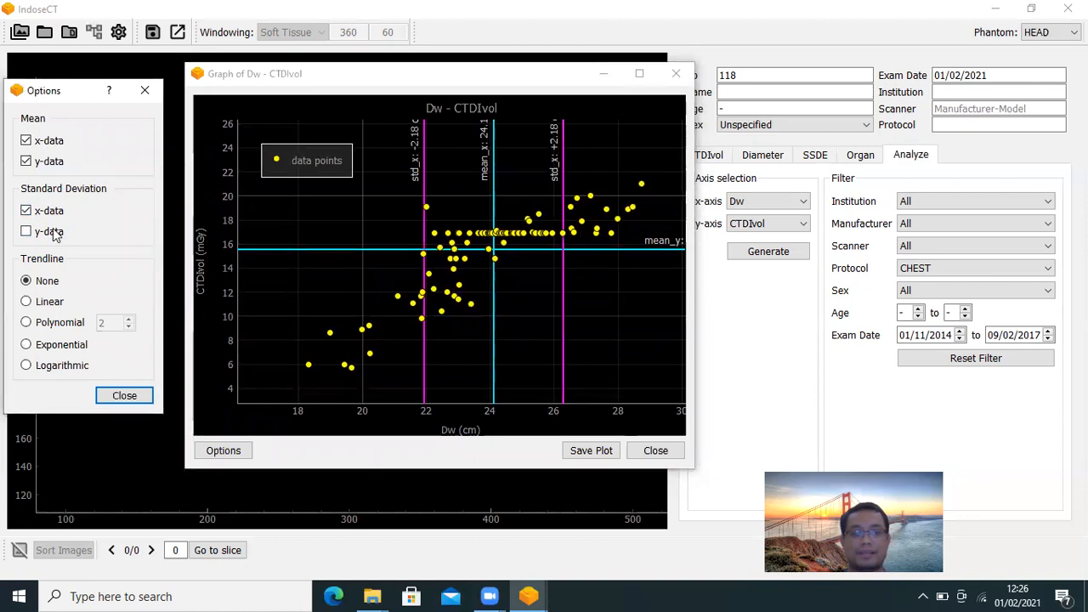
left_click(26, 231)
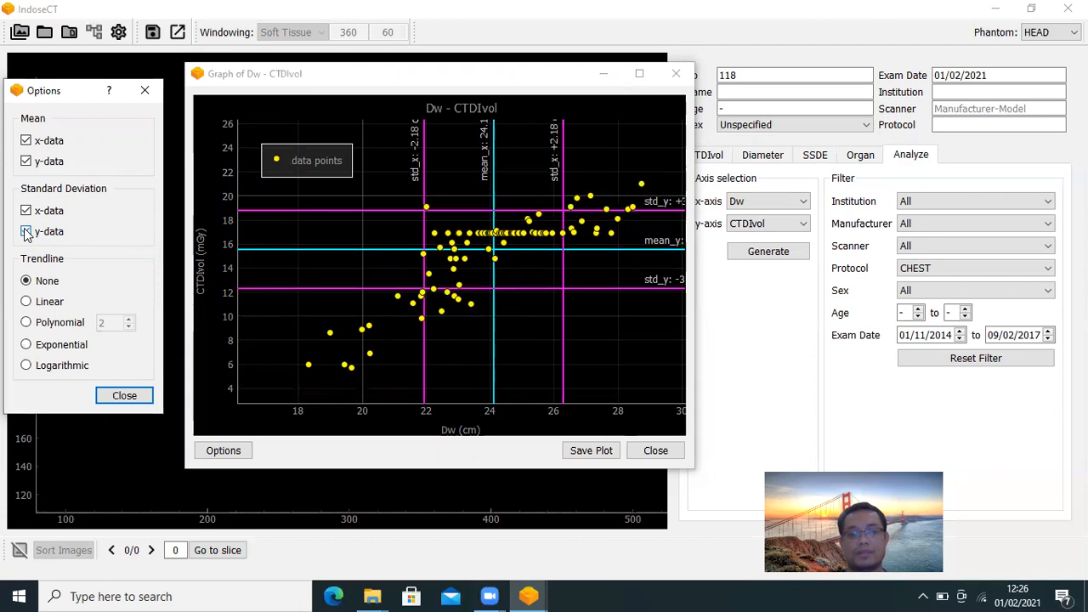
Step: Turn off the standard deviation and mean lines for both x-data and y-data
left_click(26, 211)
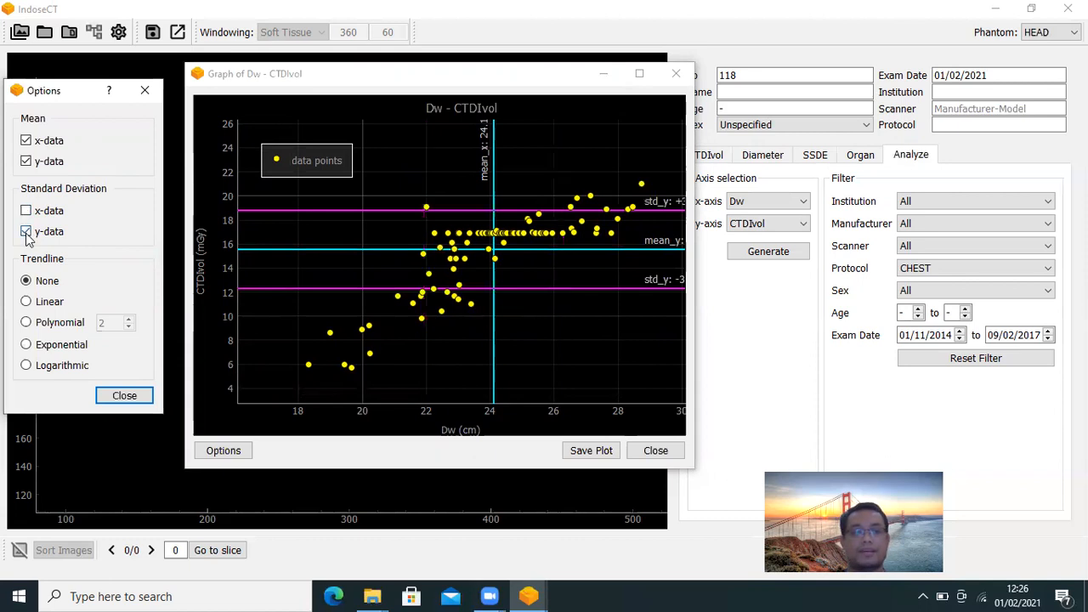
left_click(26, 231)
left_click(27, 162)
left_click(26, 141)
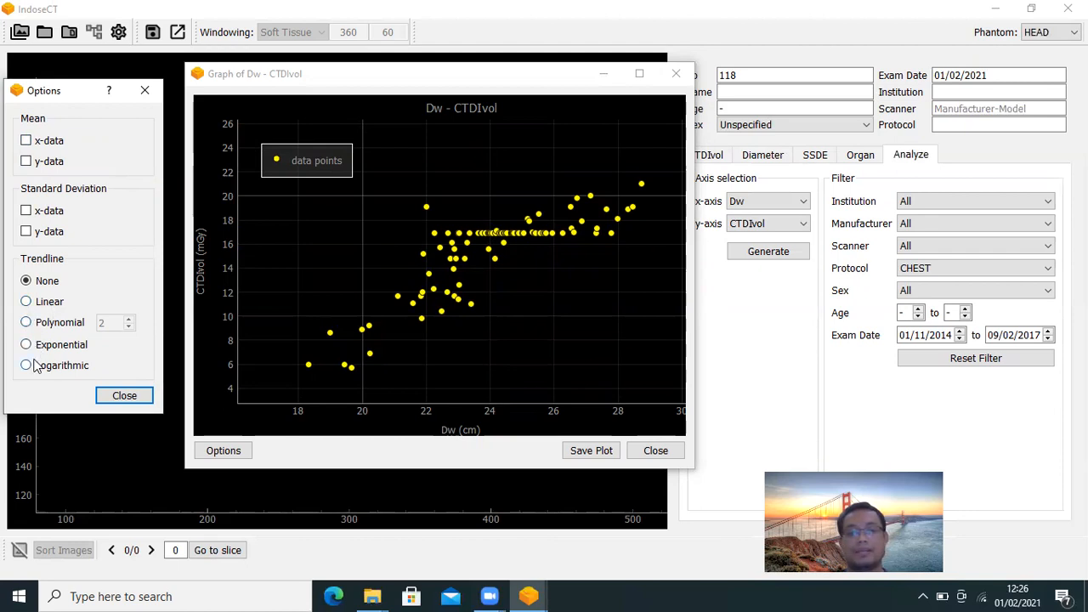
Step: Fit a linear trendline to the data, replace it with a polynomial one, and try order 5 before returning to order 2
left_click(26, 303)
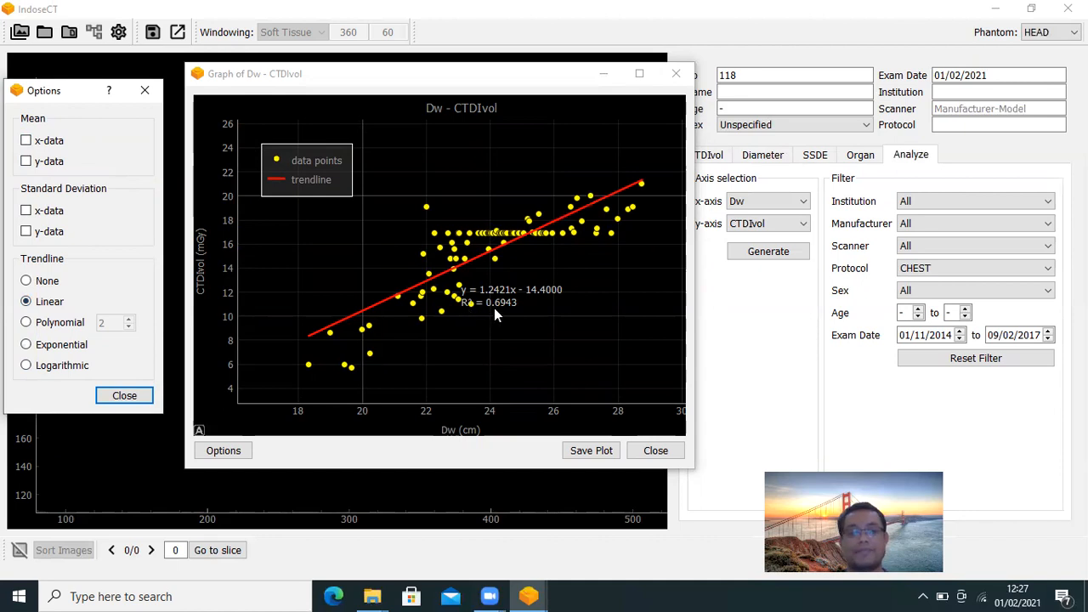
left_click(26, 323)
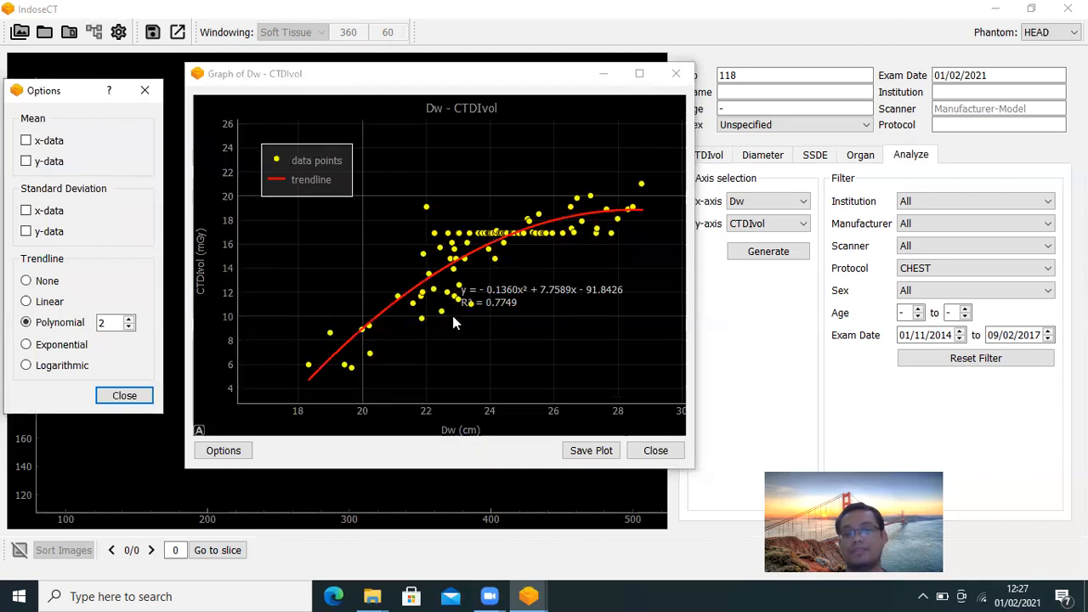
left_click(130, 320)
left_click(129, 320)
left_click(129, 320)
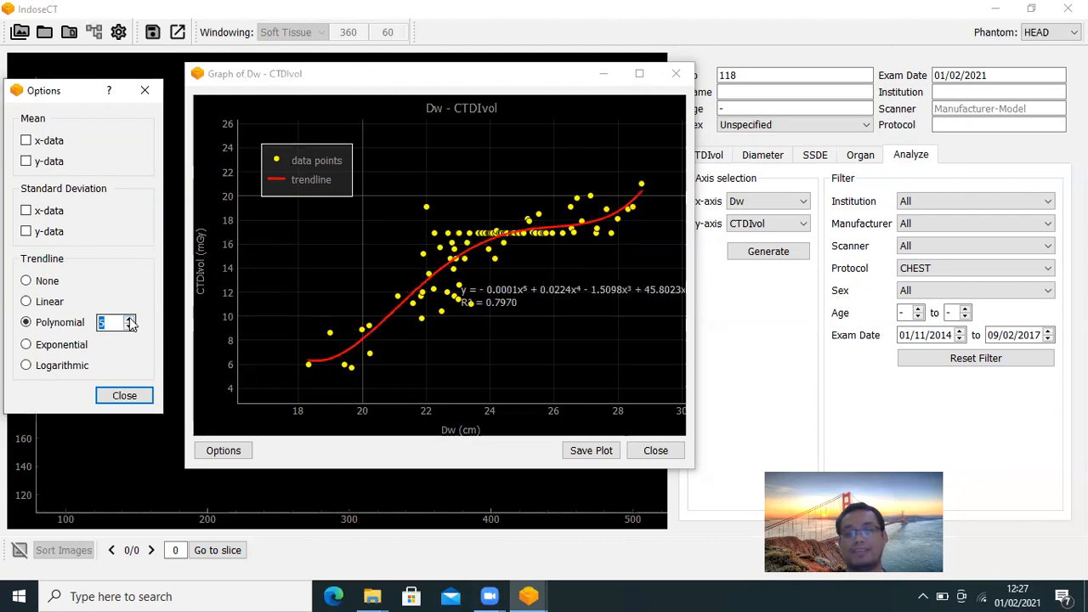
left_click(129, 327)
left_click(129, 328)
left_click(129, 327)
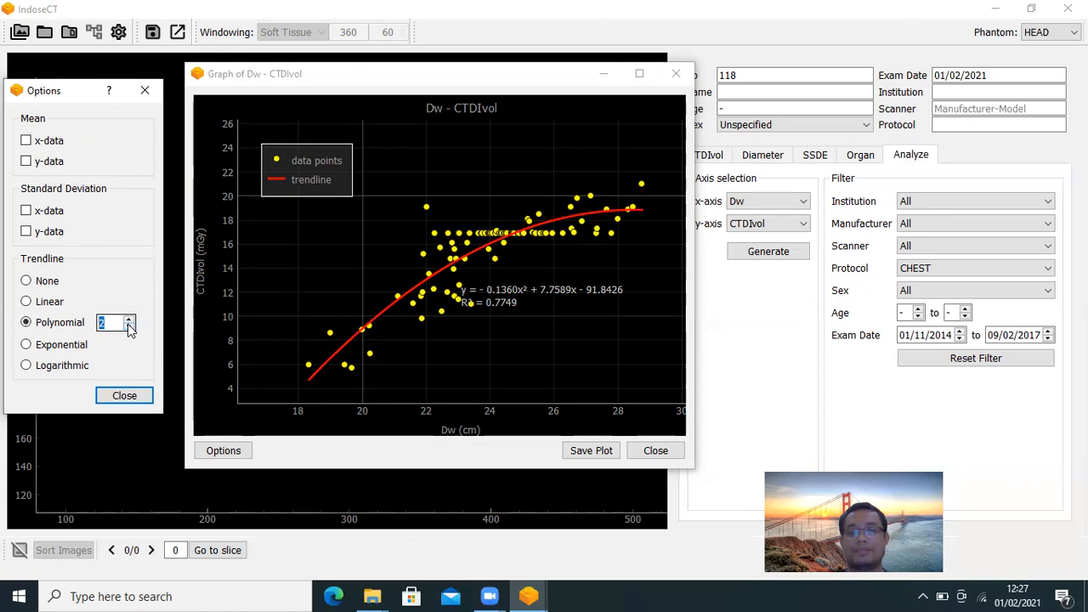
Step: Open the dialog for saving the plot as an image, cancel it, and close the Dw - CTDIvol graph with its options
left_click(592, 451)
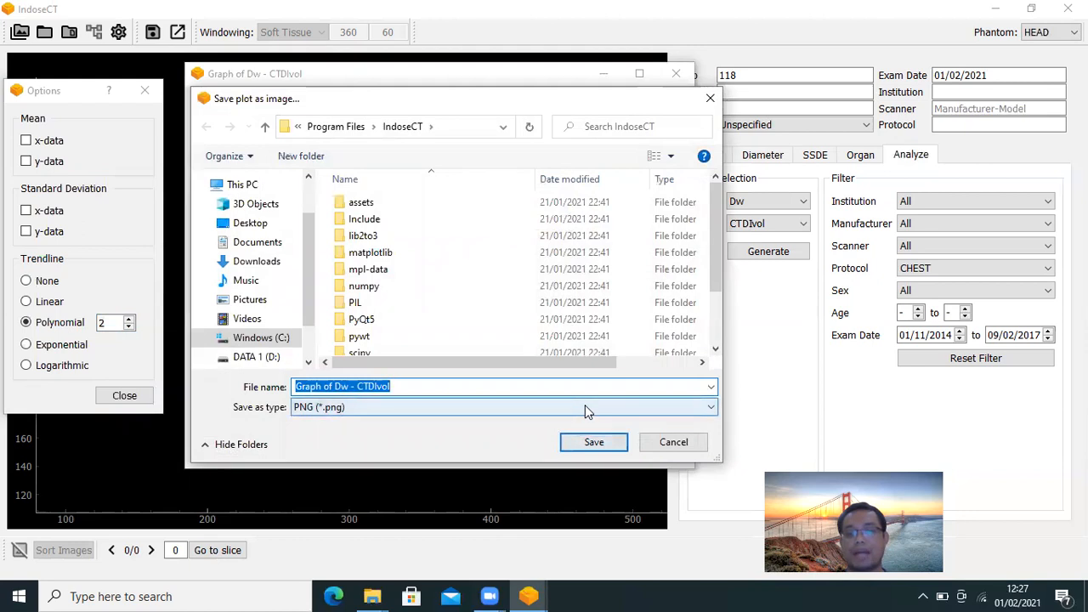
left_click(663, 445)
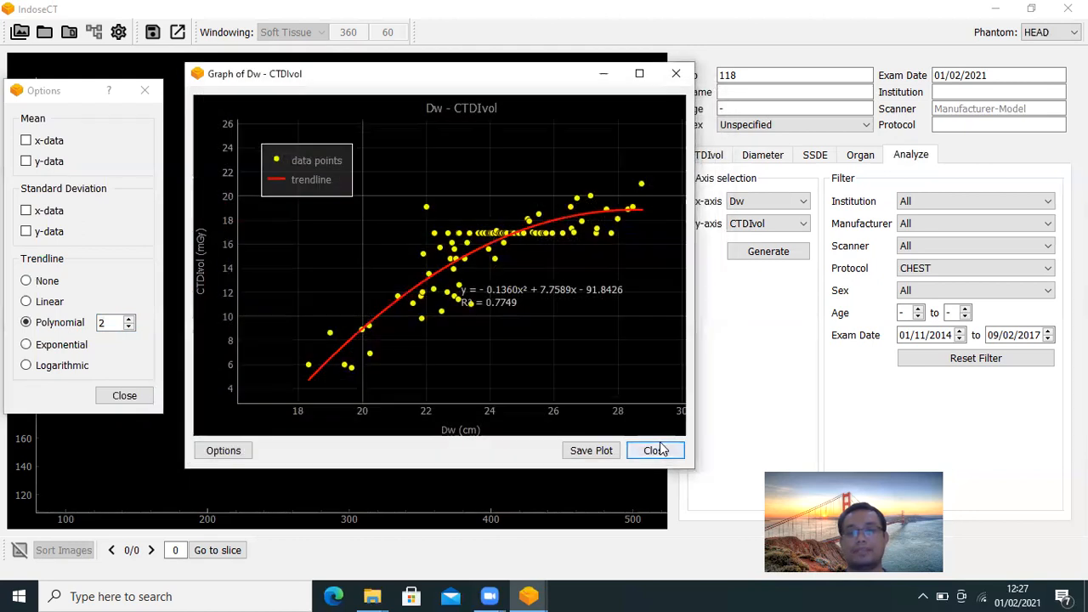
left_click(152, 91)
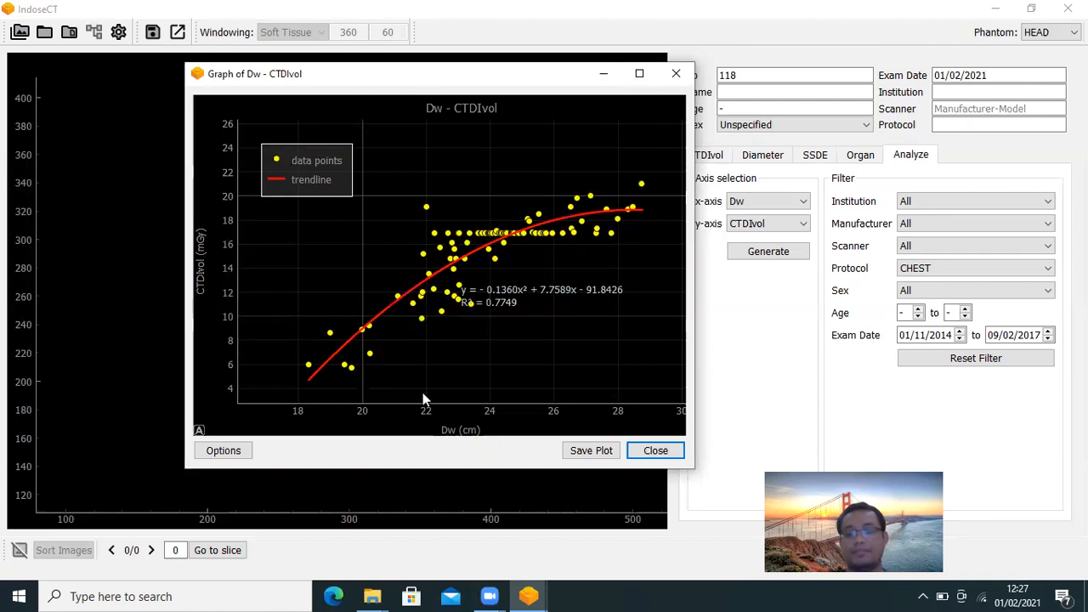
left_click(675, 72)
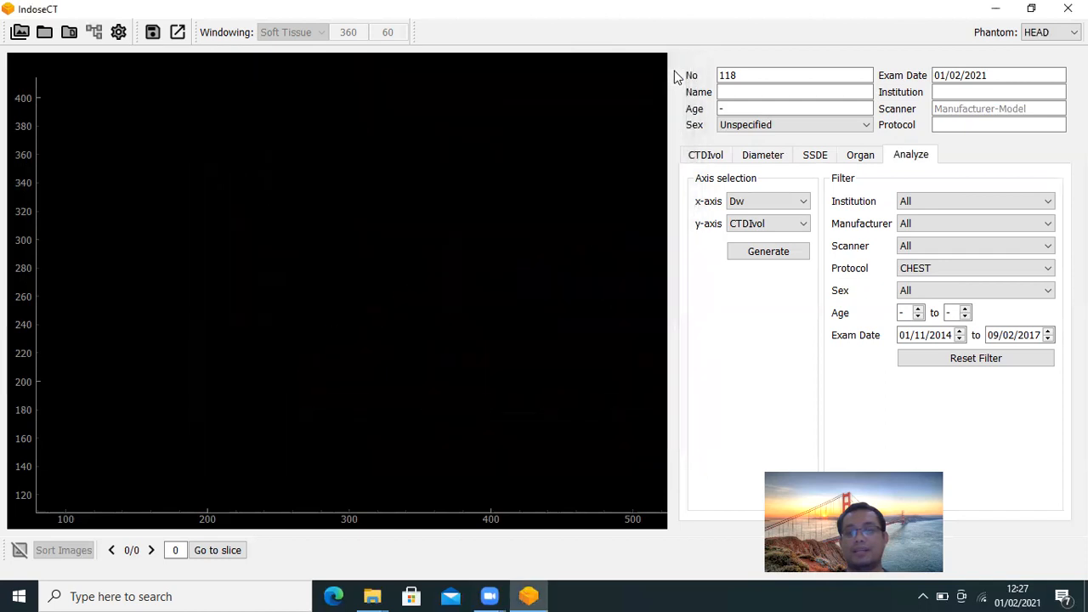
Step: Set the y-axis to Frequency and the number of bins to 13
left_click(753, 225)
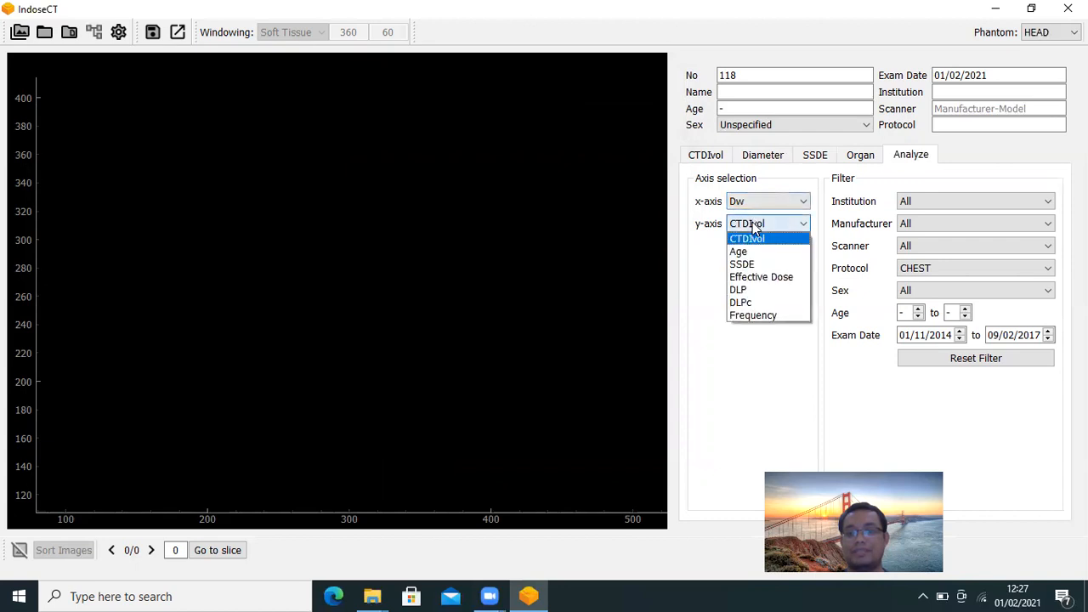
left_click(753, 315)
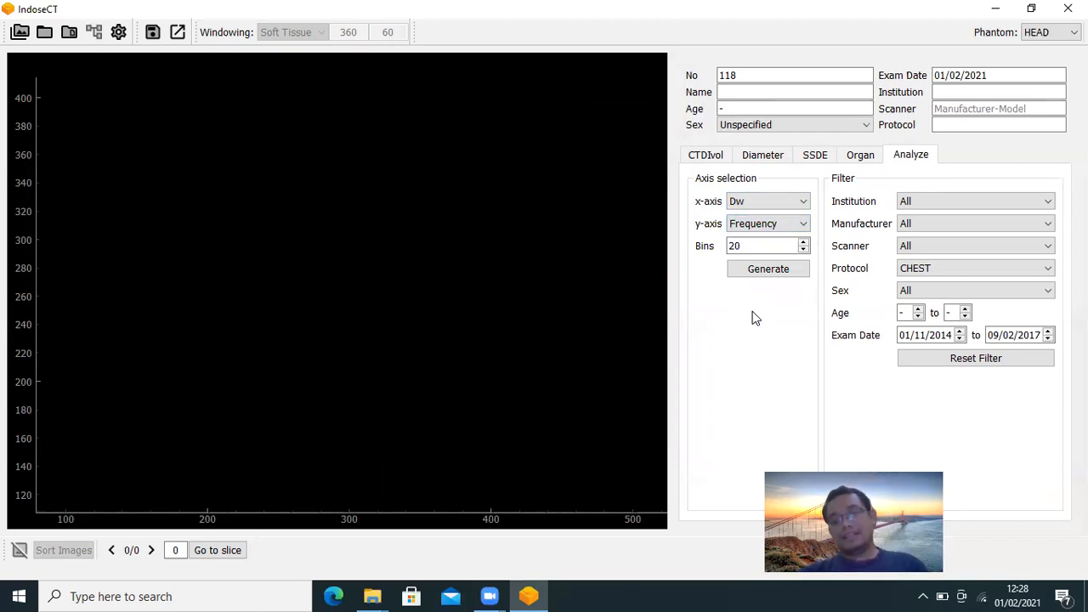
left_click(741, 247)
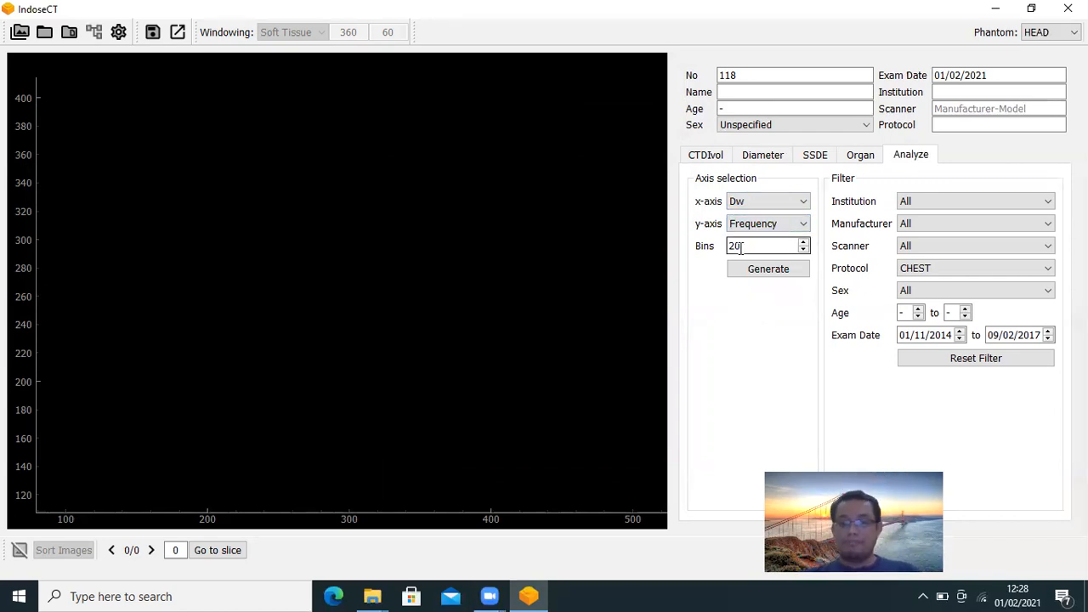
left_click(806, 250)
left_click(805, 250)
left_click(806, 250)
left_click(805, 250)
left_click(805, 250)
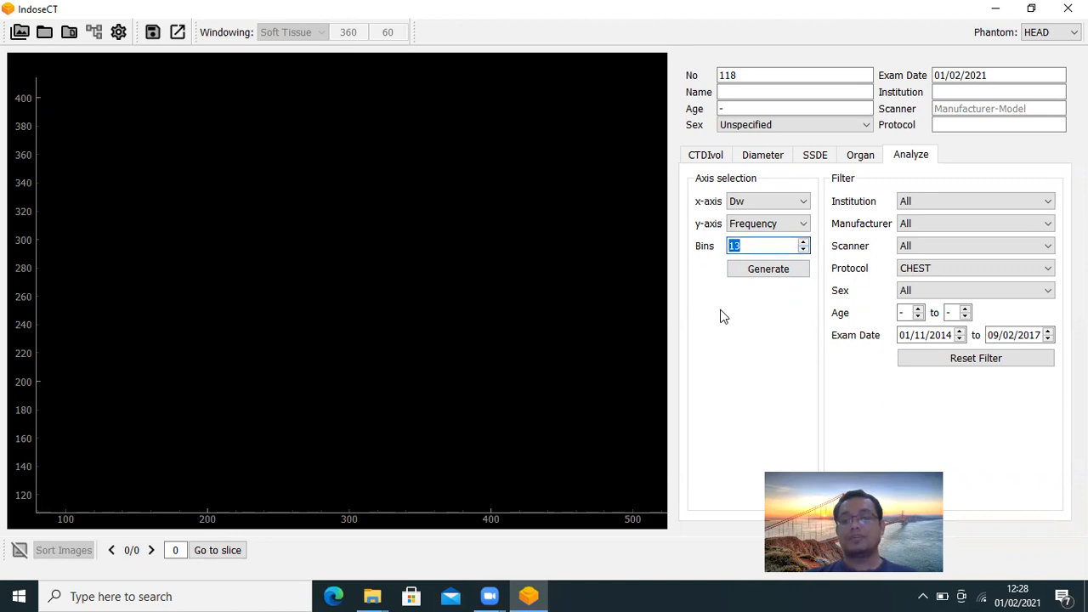
Step: Generate the Dw - Frequency histogram, shift its plot to centre the distribution, and close the graph after viewing
left_click(757, 271)
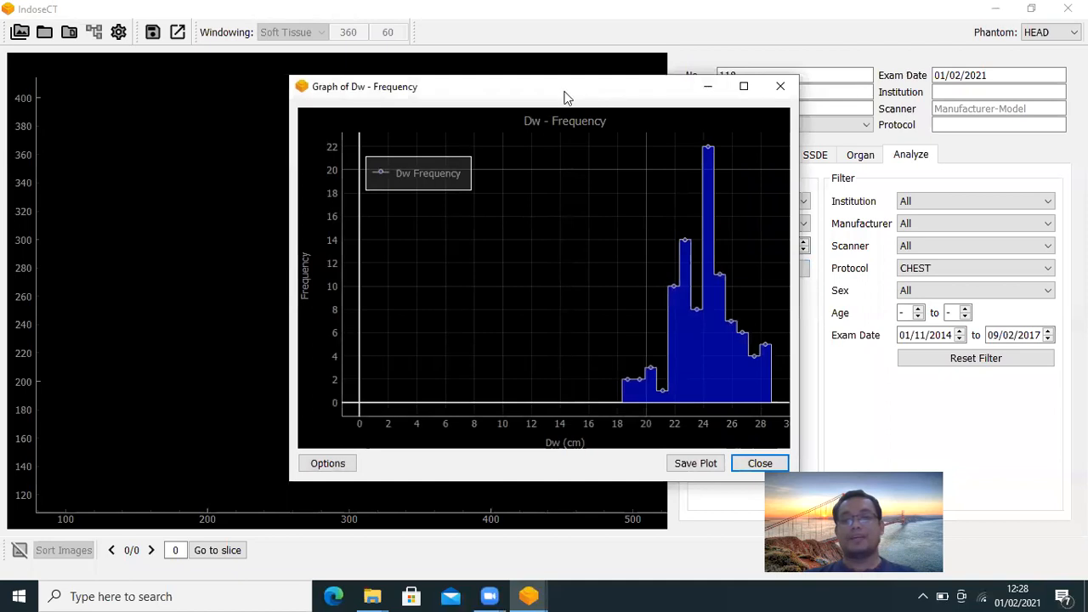
left_click_drag(567, 98, 336, 101)
left_click_drag(494, 233, 369, 239)
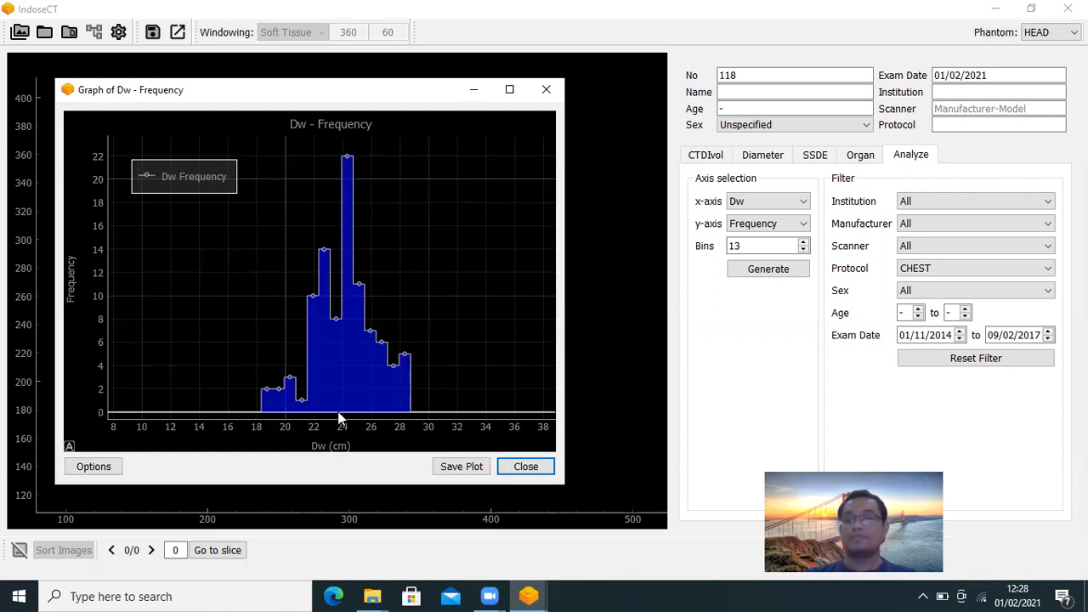
left_click(546, 88)
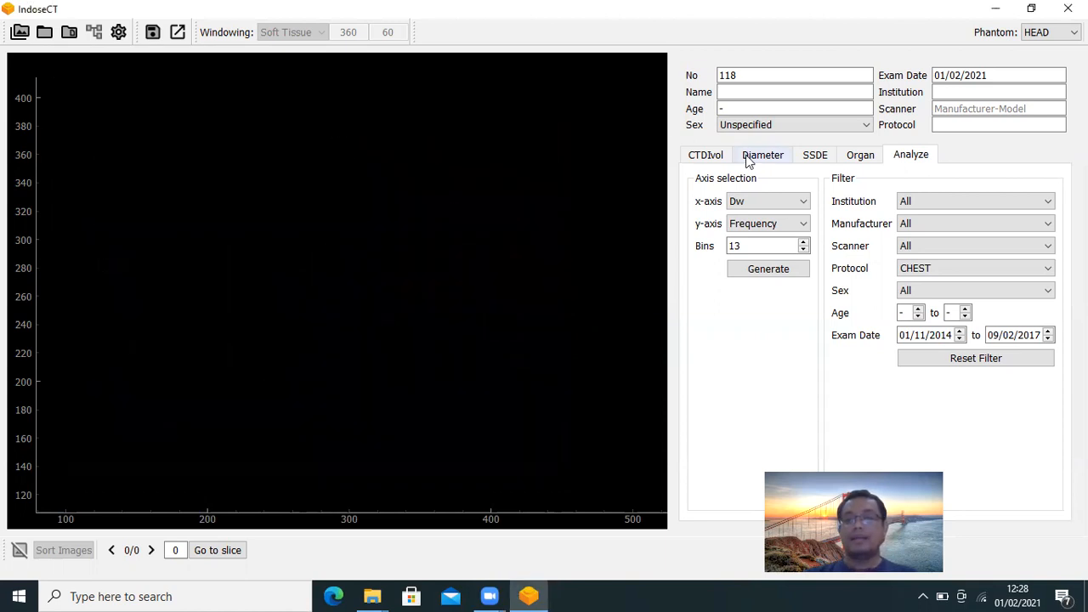
Step: Change the x-axis to CTDIvol, generate the CTDIvol - Frequency histogram, and close it after viewing
left_click(803, 207)
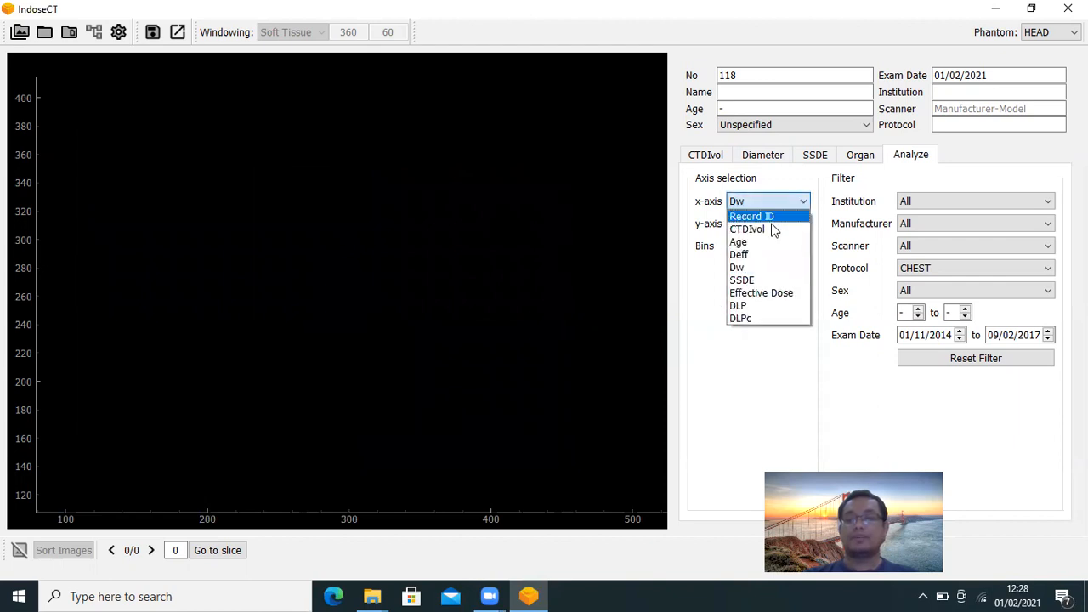
left_click(759, 232)
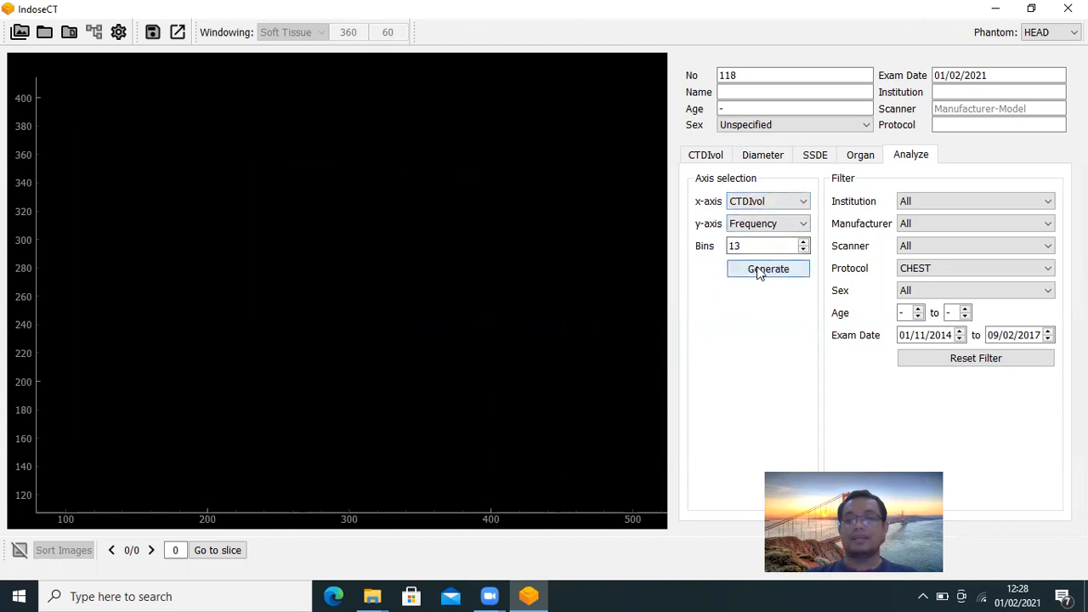
left_click(762, 271)
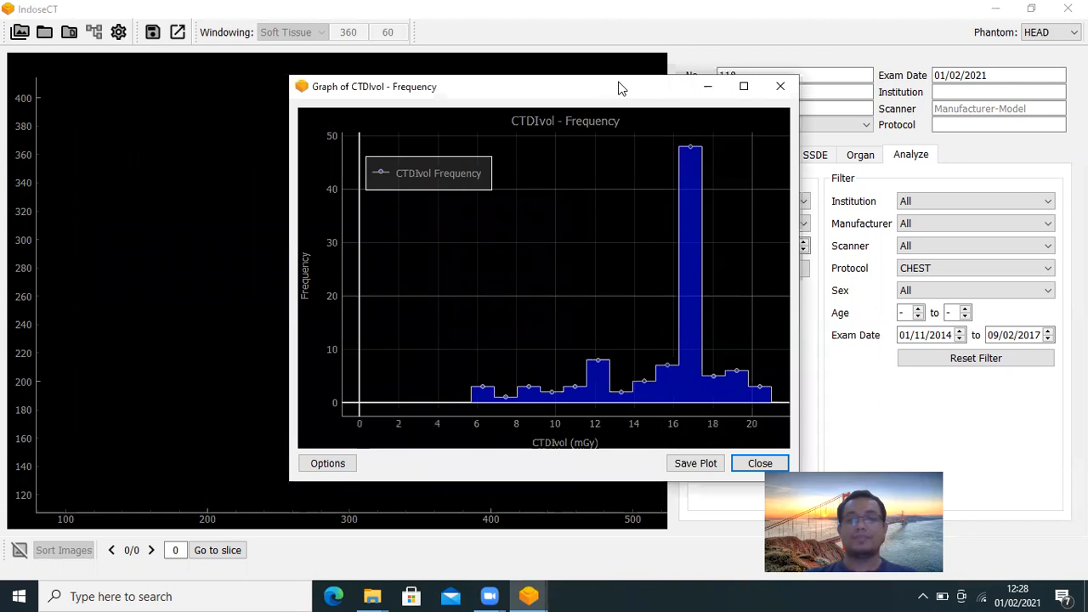
left_click_drag(607, 86, 470, 98)
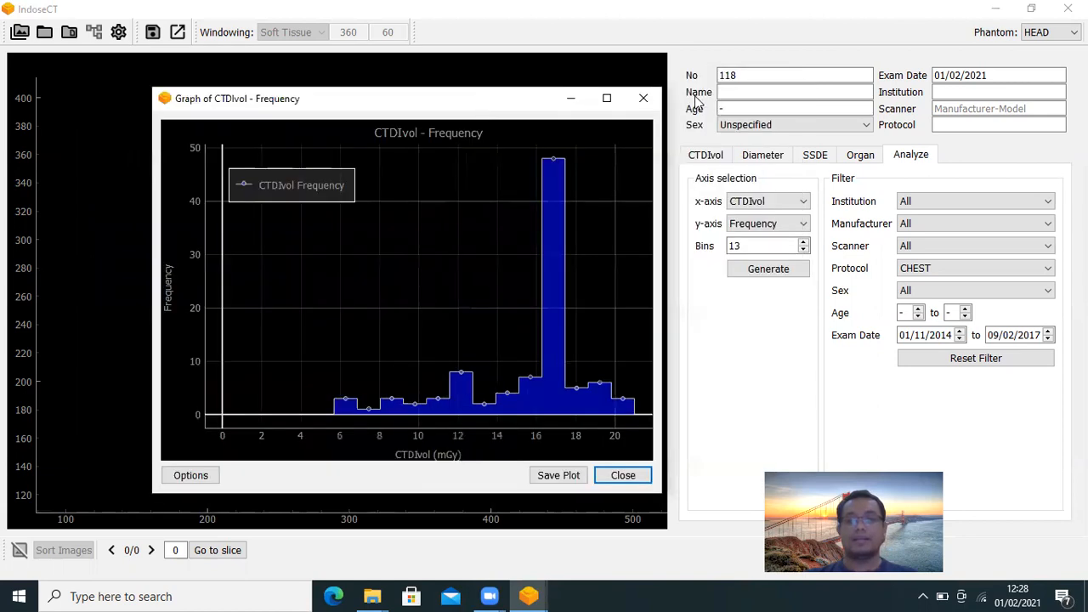
left_click(644, 100)
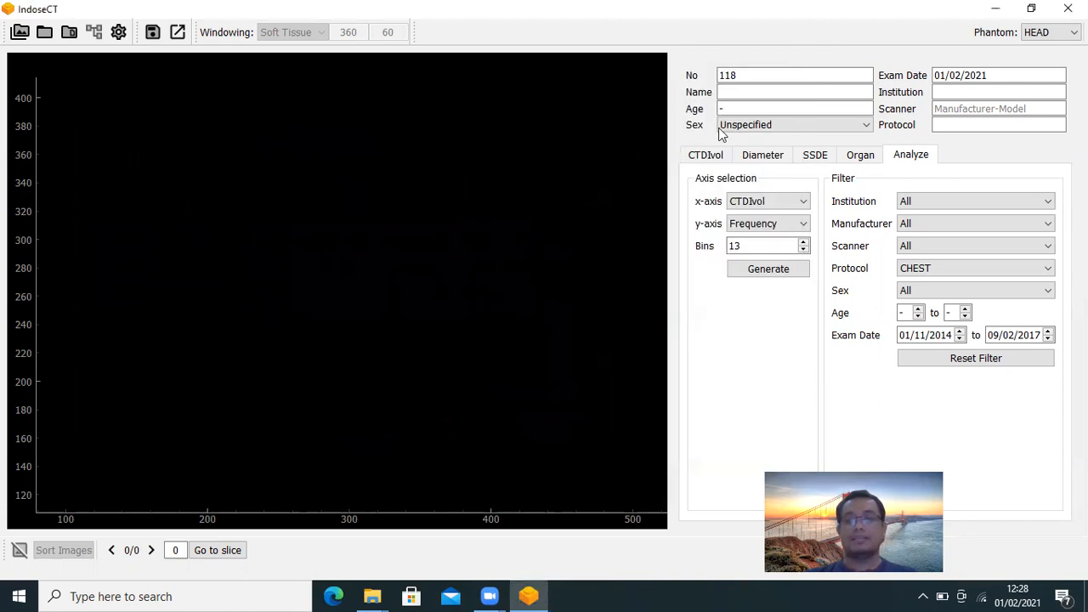
Step: Change the x-axis to SSDE, generate the SSDE - Frequency histogram, and close it after viewing
left_click(799, 209)
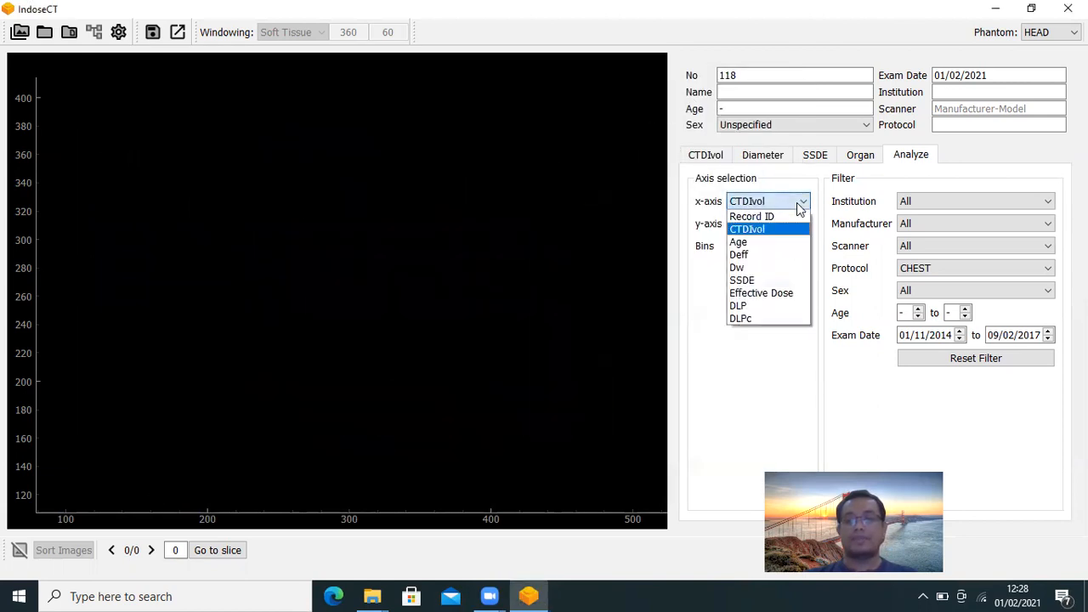
left_click(748, 279)
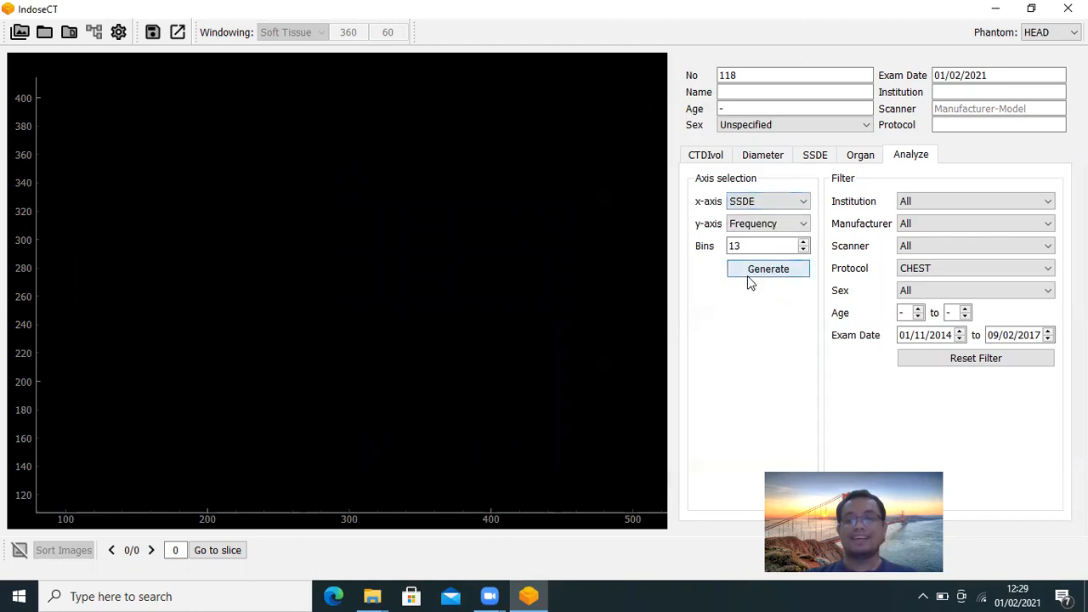
left_click(758, 264)
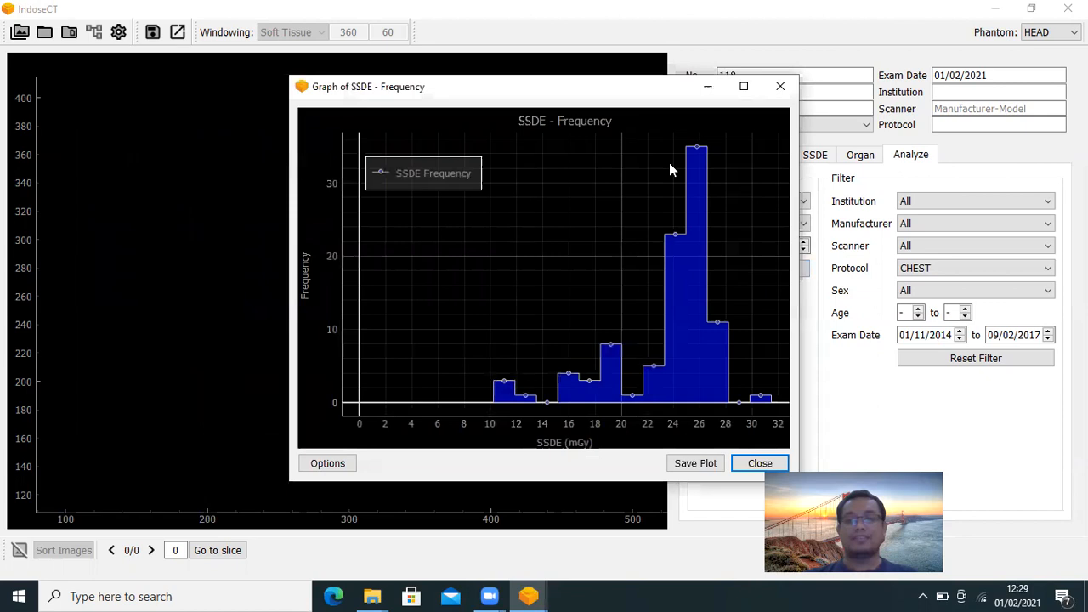
left_click_drag(595, 88, 404, 92)
left_click(590, 90)
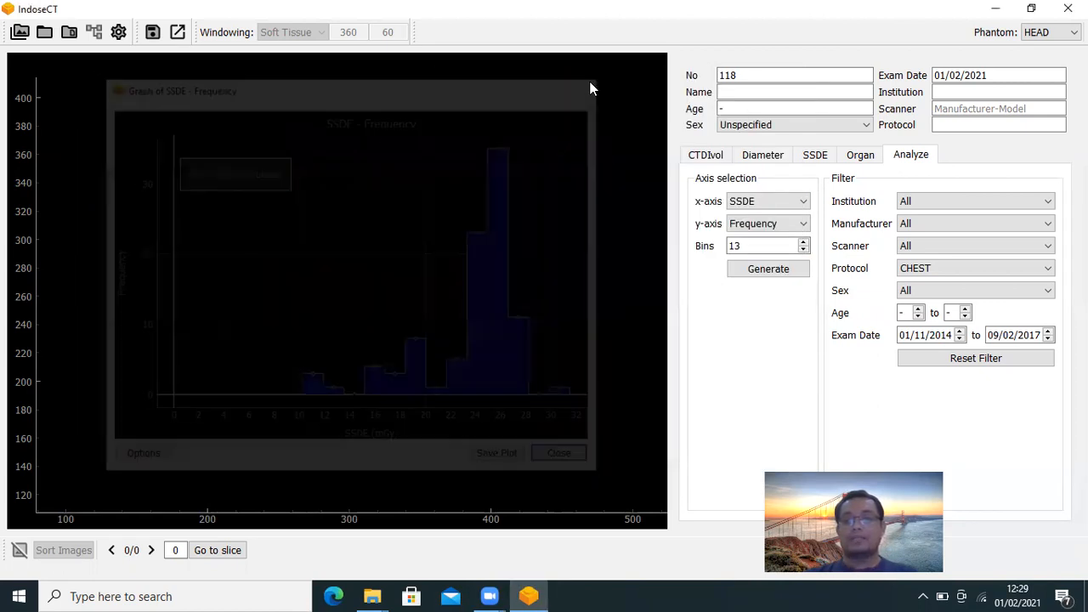
Step: Set the x-axis to CTDIvol and the y-axis to SSDE, and generate the CTDIvol - SSDE graph
left_click(795, 204)
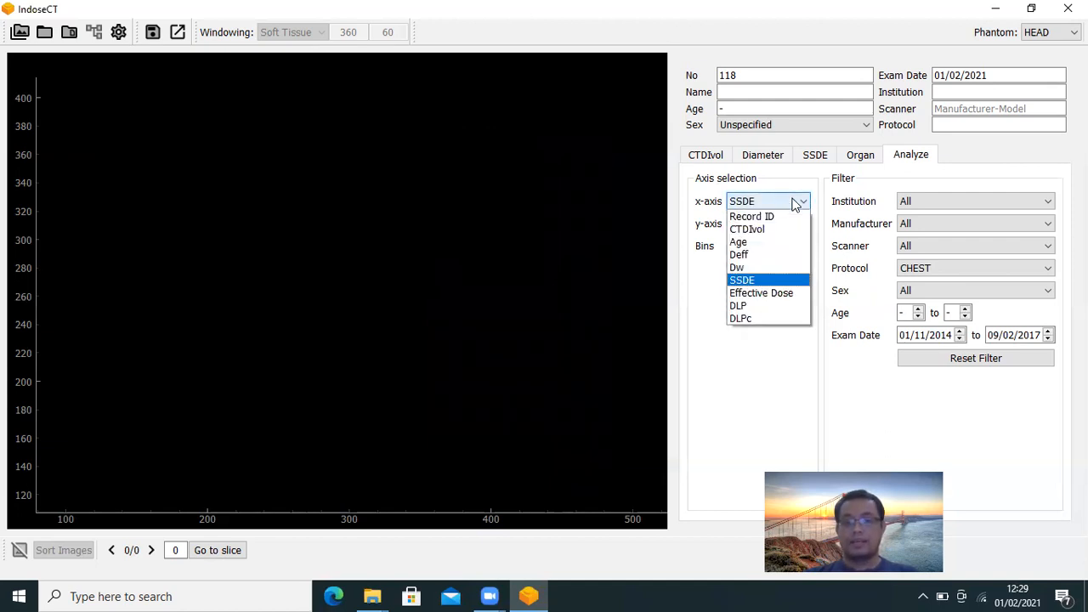
left_click(759, 228)
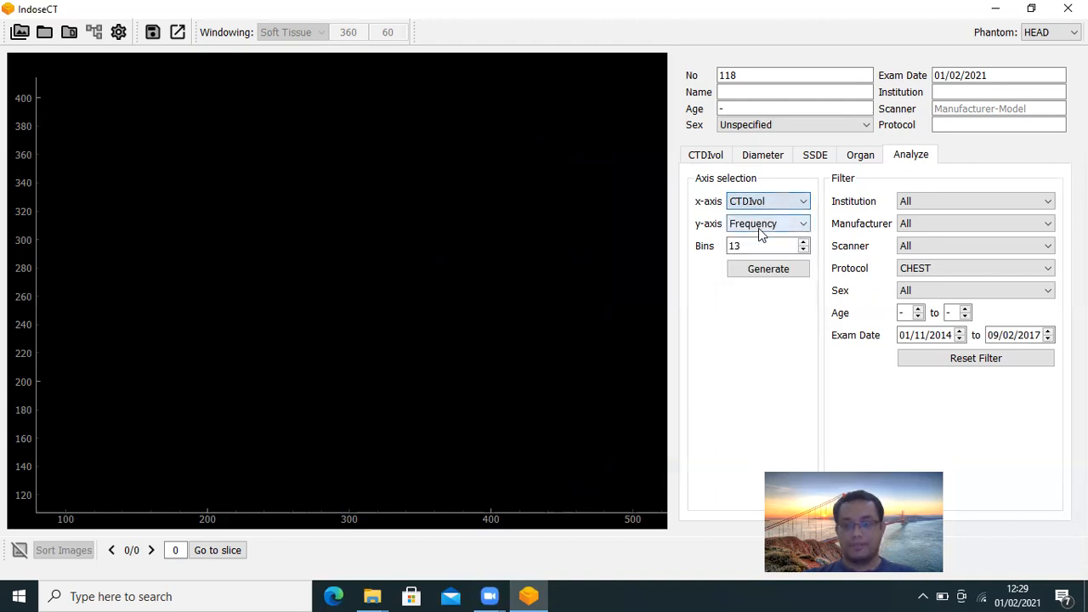
left_click(779, 226)
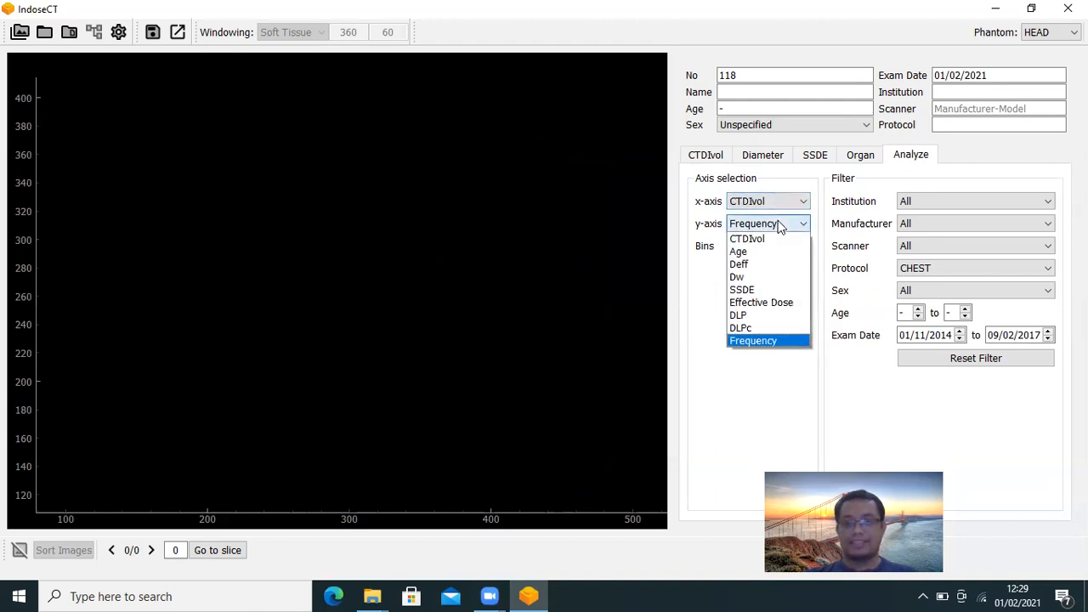
left_click(750, 294)
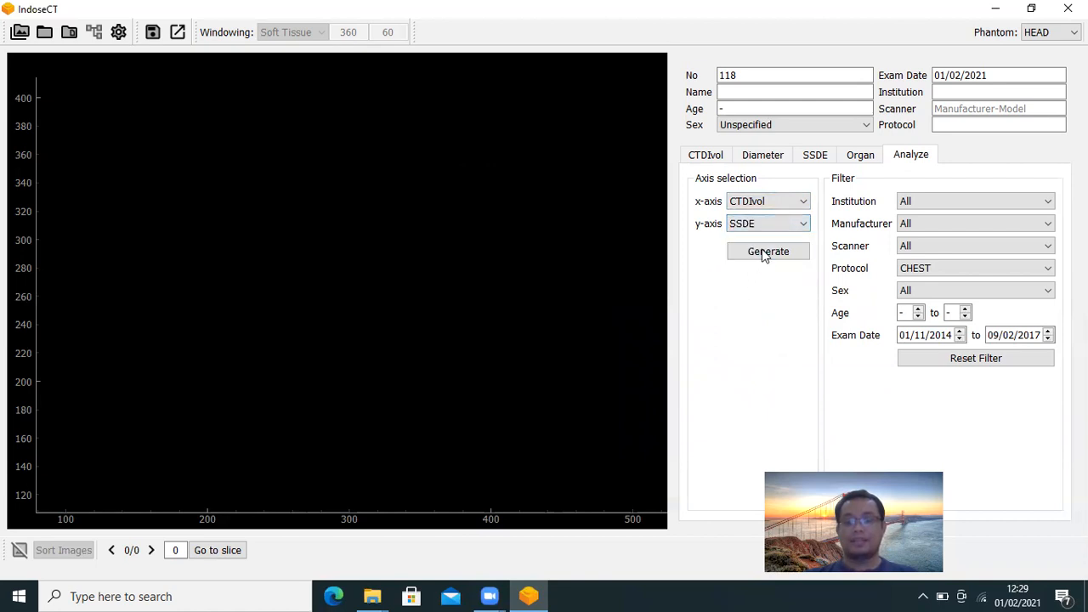
left_click(764, 253)
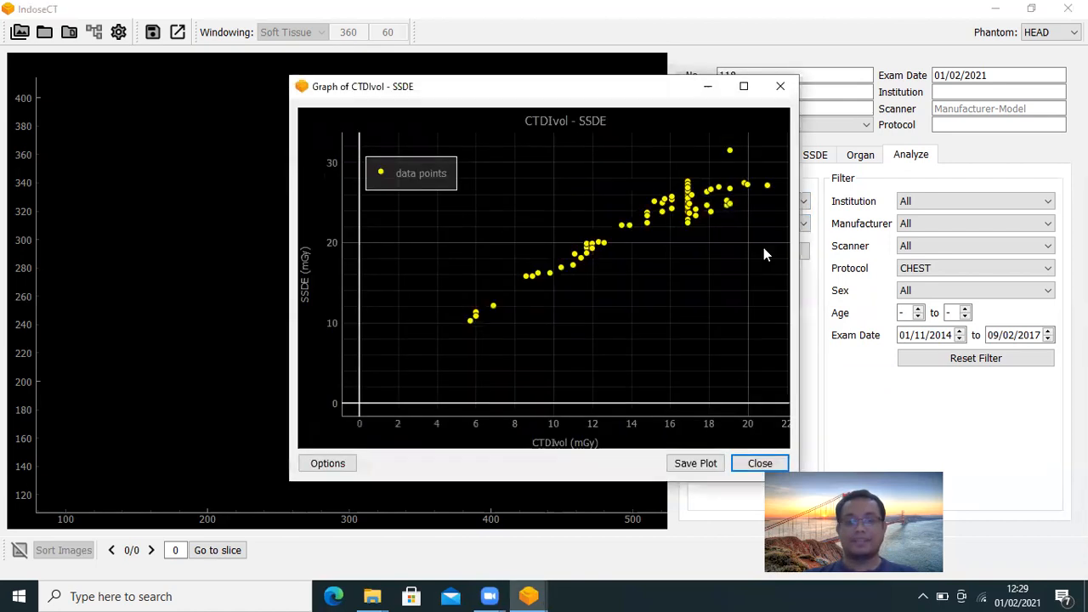
Step: Add a linear trendline to the CTDIvol - SSDE graph, and close the graph after viewing the fit
left_click_drag(607, 89, 438, 96)
left_click(158, 470)
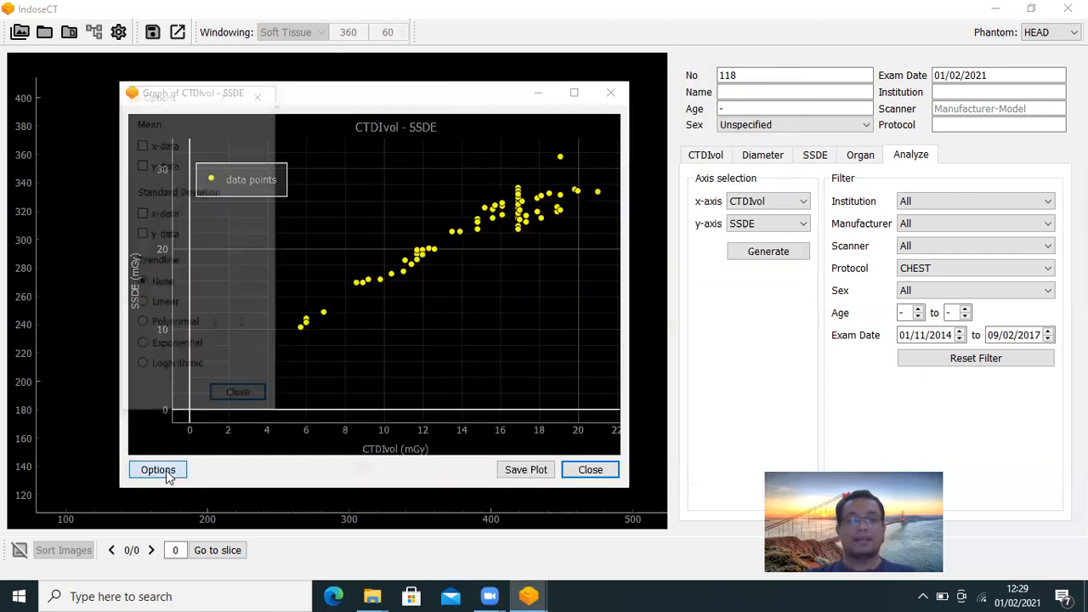
left_click(142, 306)
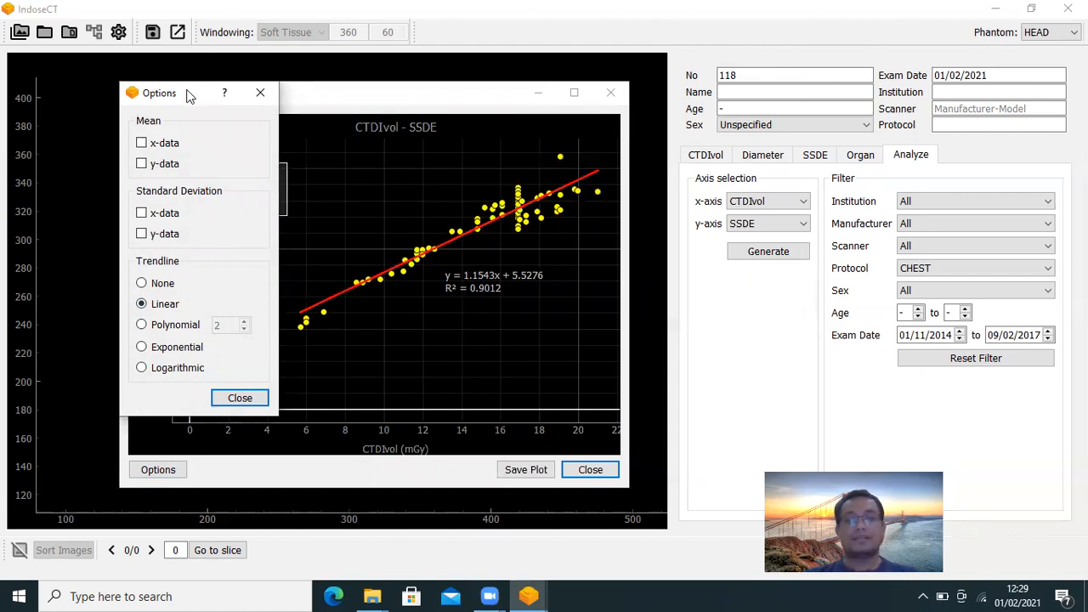
left_click_drag(189, 96, 58, 113)
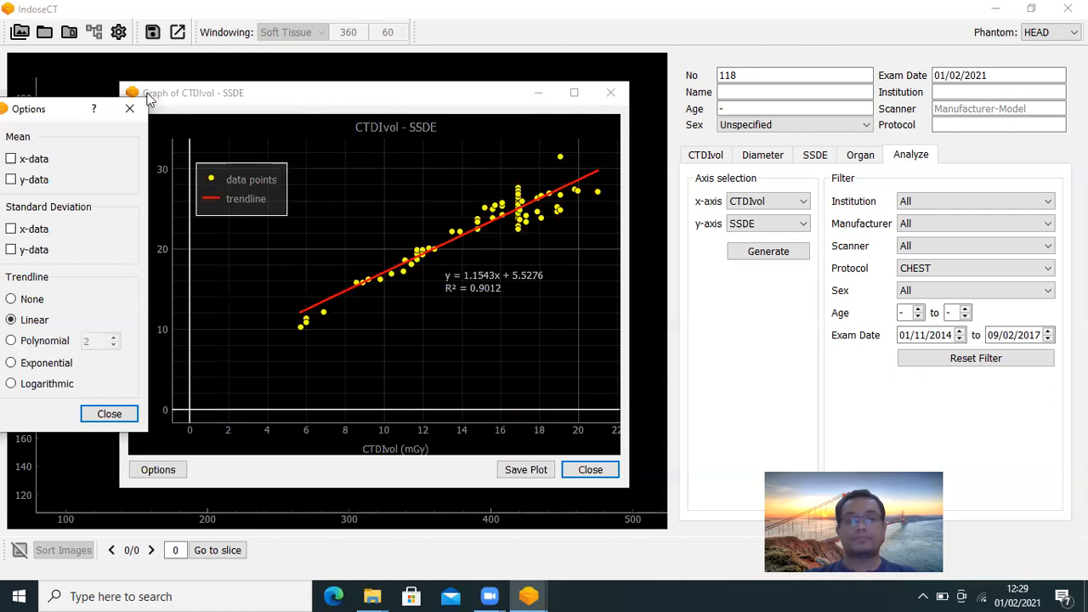
left_click(131, 110)
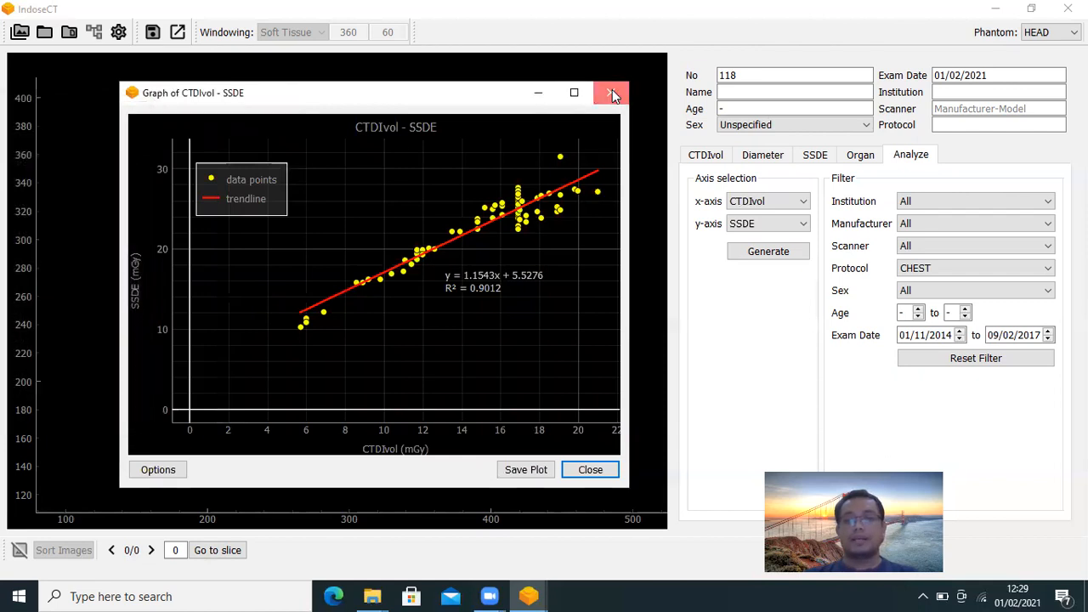
left_click(612, 91)
Step: Change the x-axis to Age, generate the Age - SSDE graph, and move its window clear of the analysis settings
left_click(799, 204)
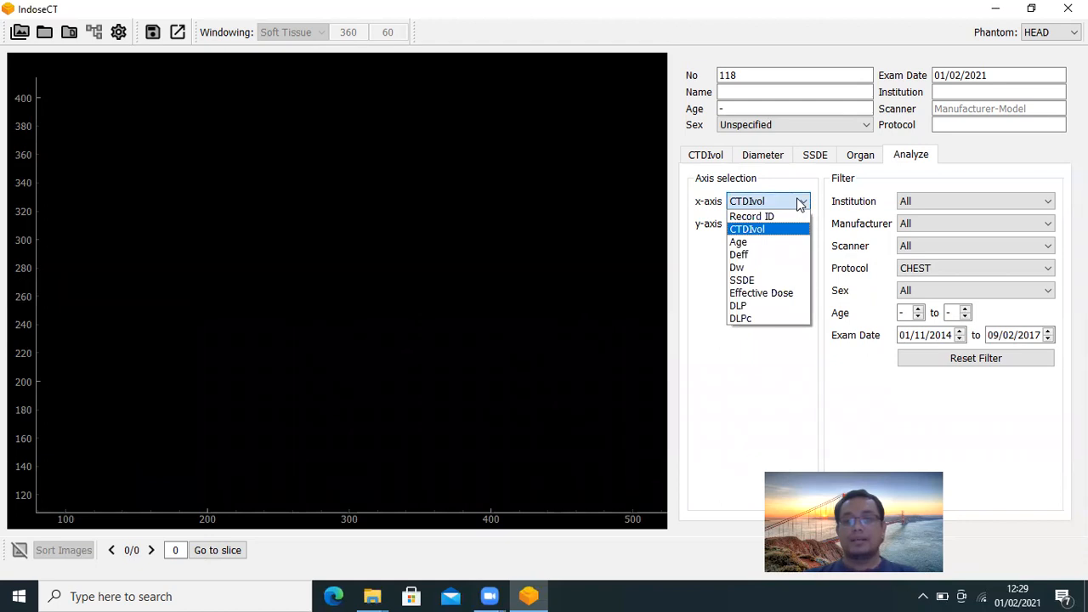
left_click(744, 244)
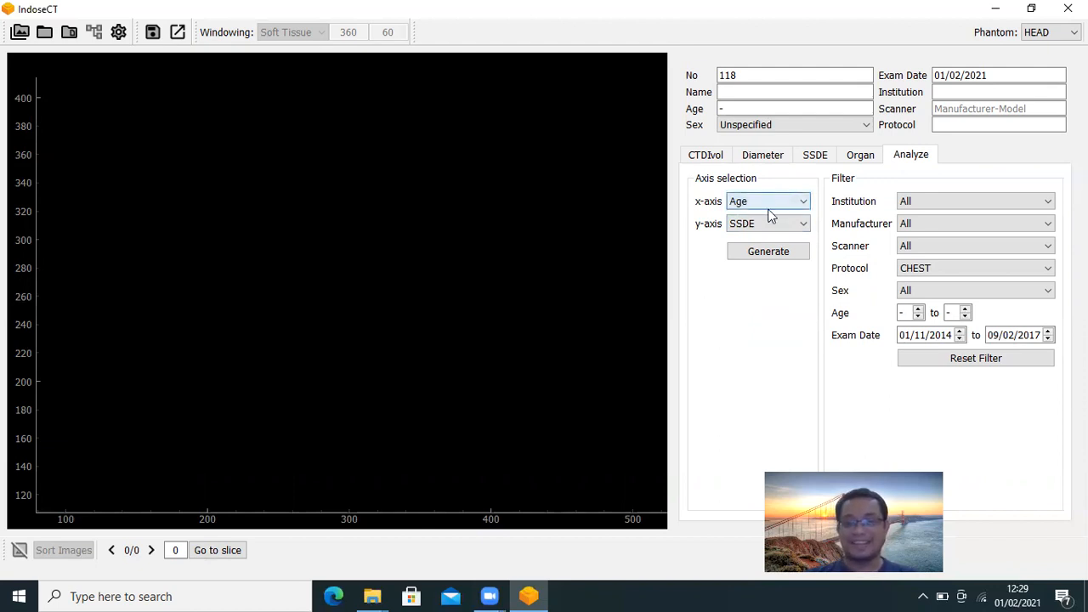
left_click(764, 253)
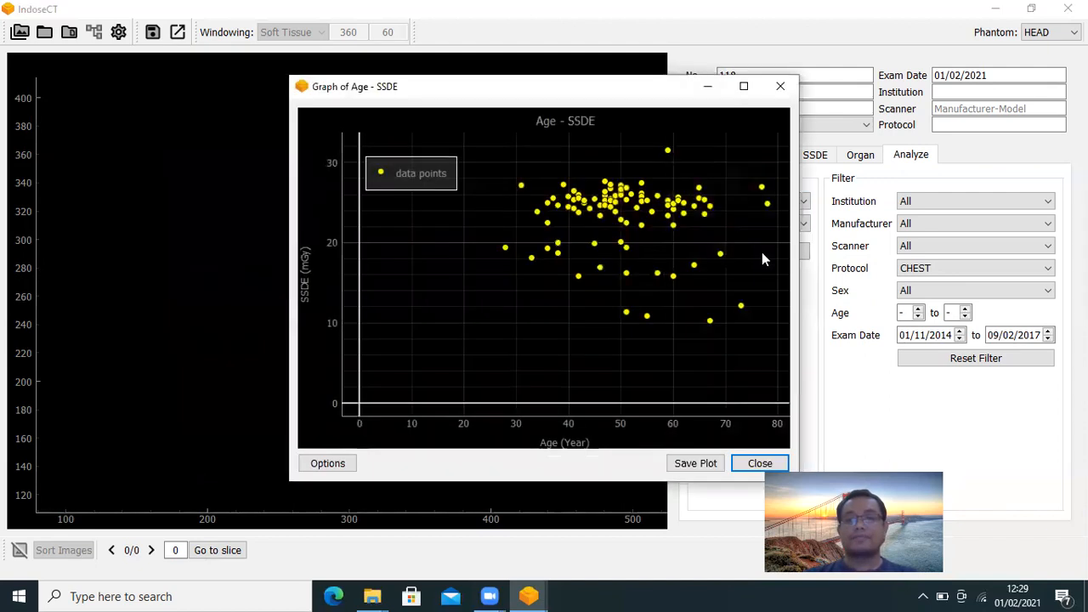
left_click_drag(566, 93, 525, 98)
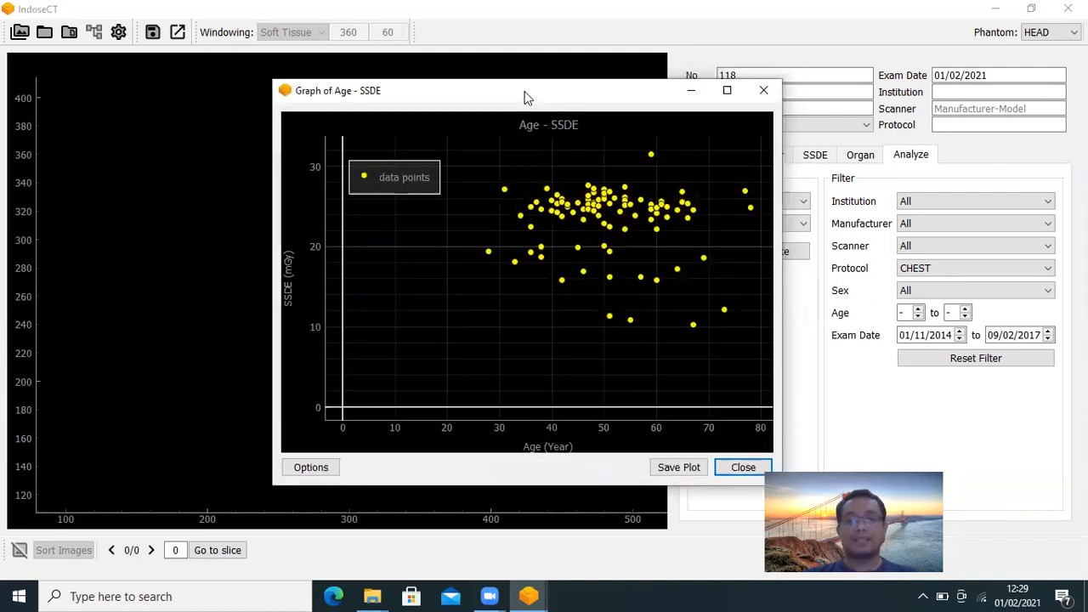
left_click_drag(347, 81, 148, 63)
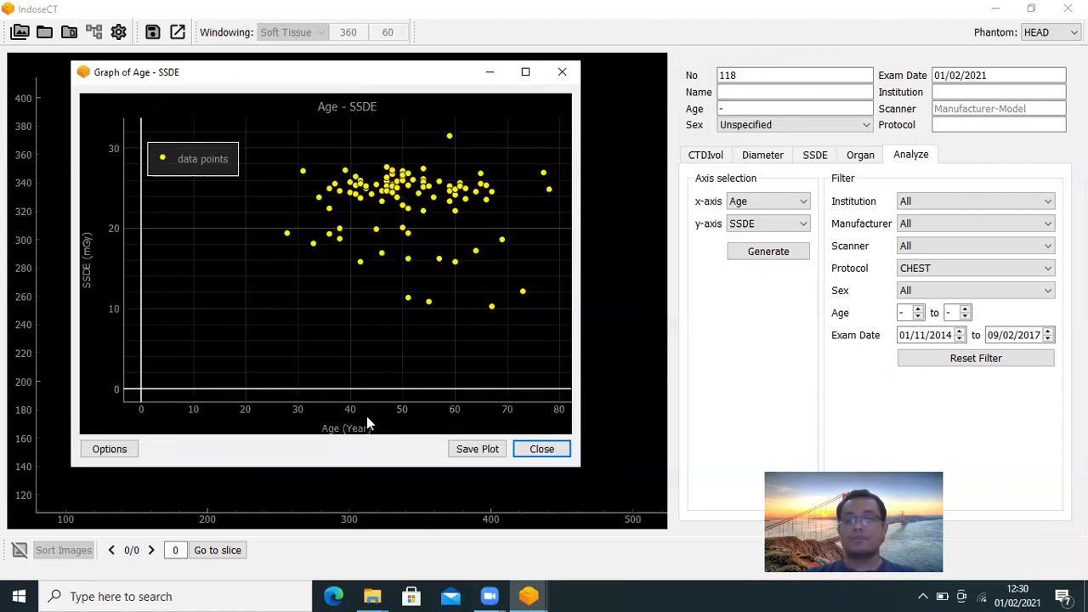
Step: Compare linear and second-order polynomial trendlines on the Age - SSDE graph, return to linear, and close the graph after viewing
left_click(109, 449)
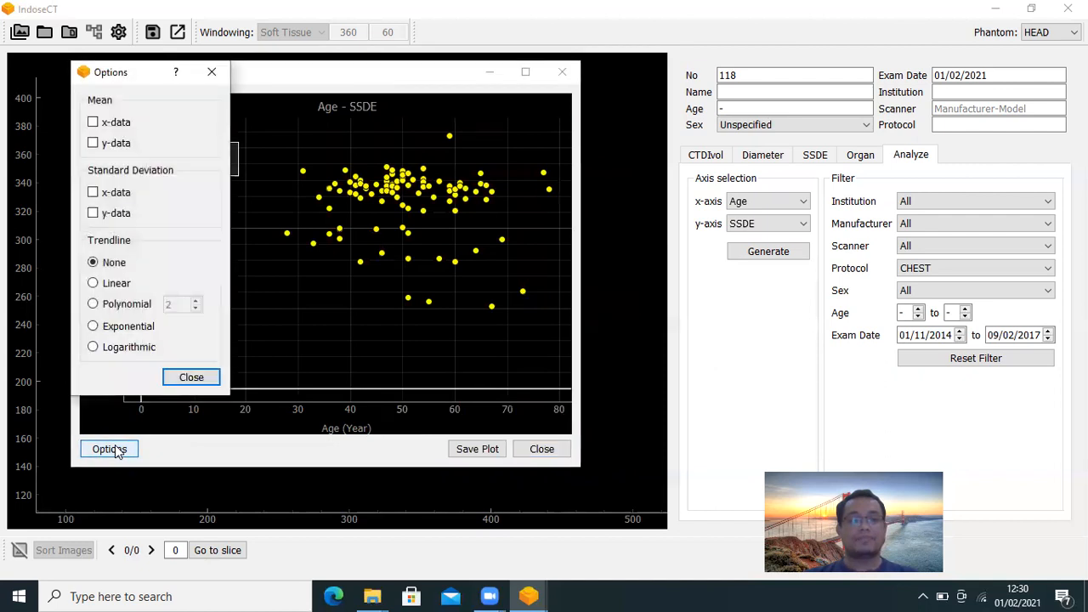
left_click(93, 285)
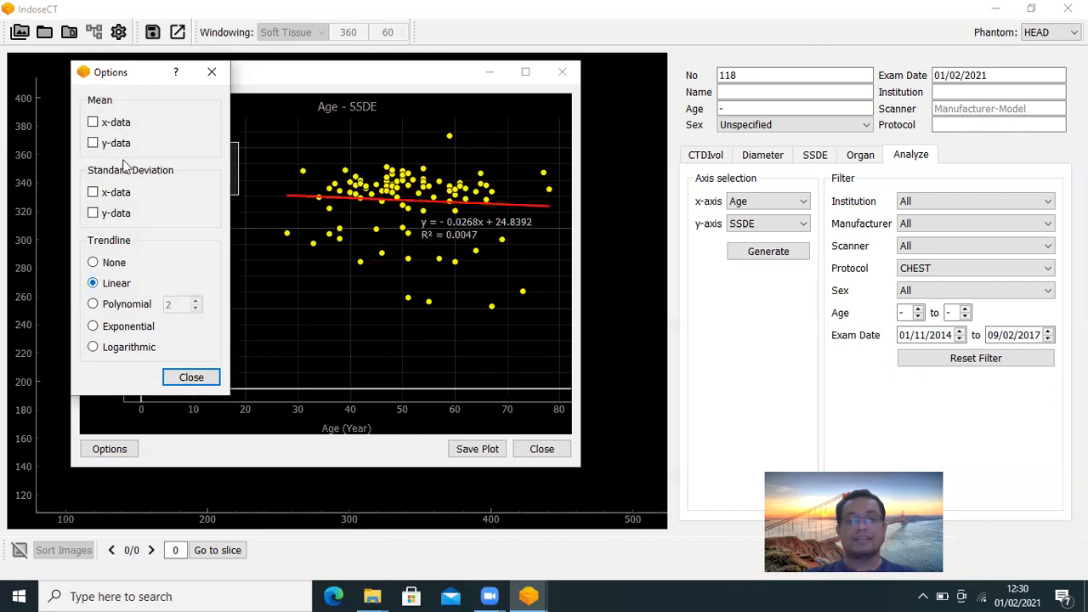
left_click(94, 306)
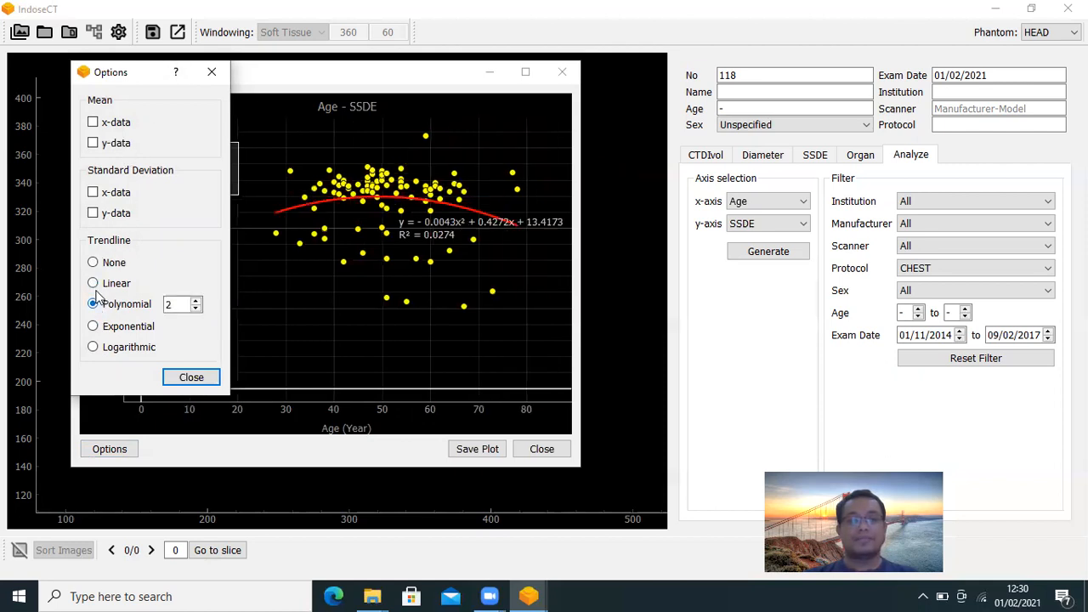
left_click(93, 286)
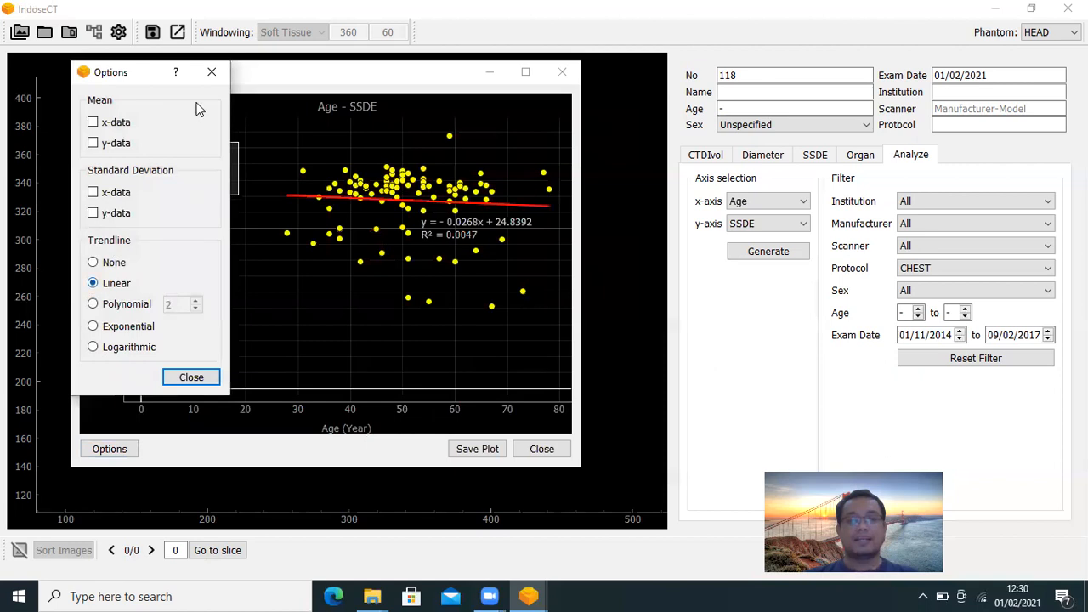
left_click(213, 68)
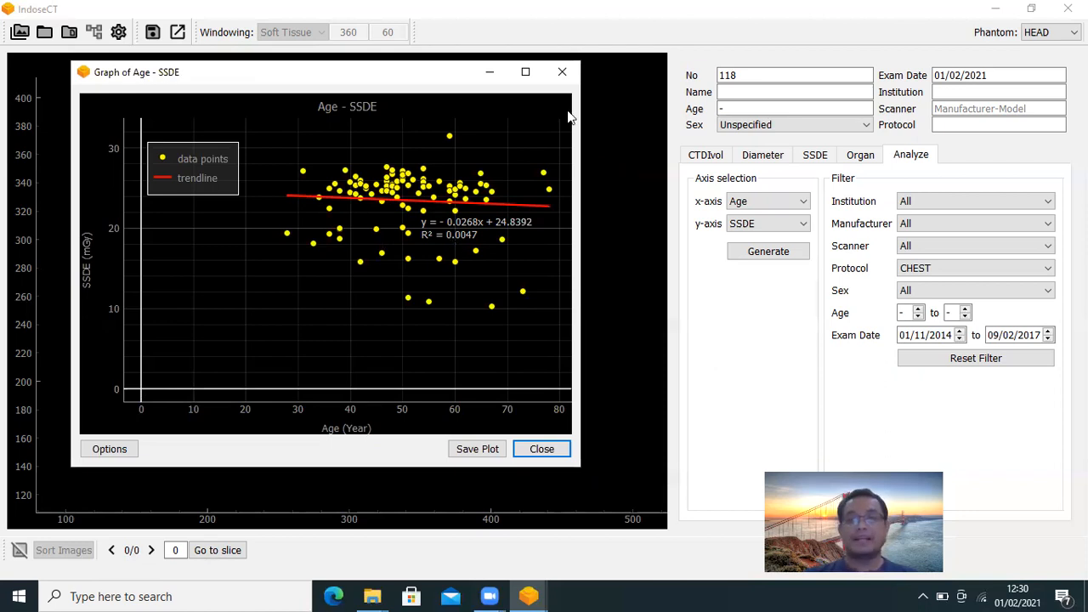
left_click(564, 75)
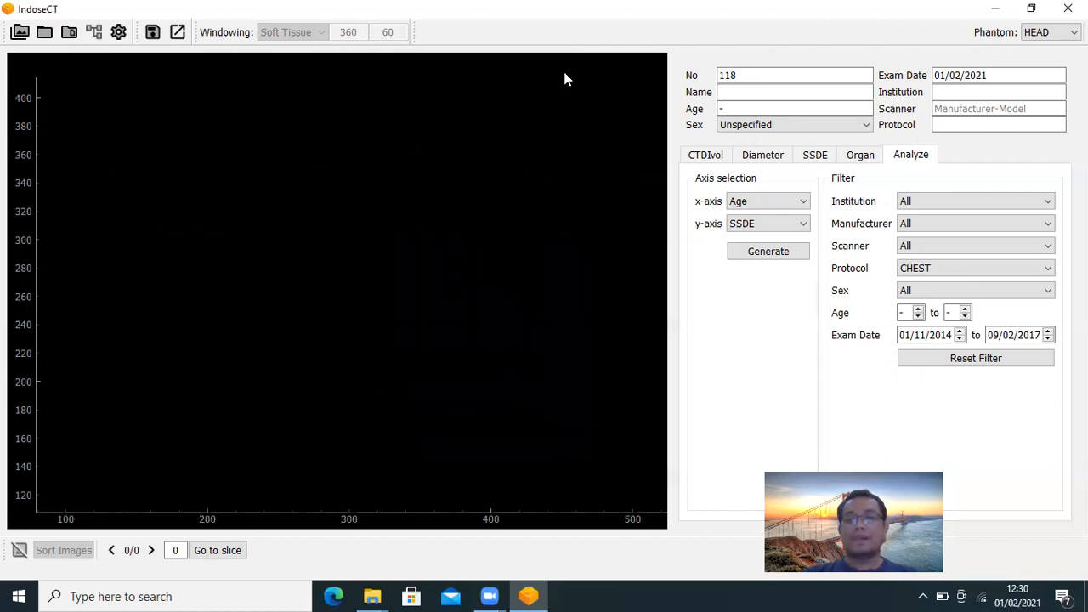